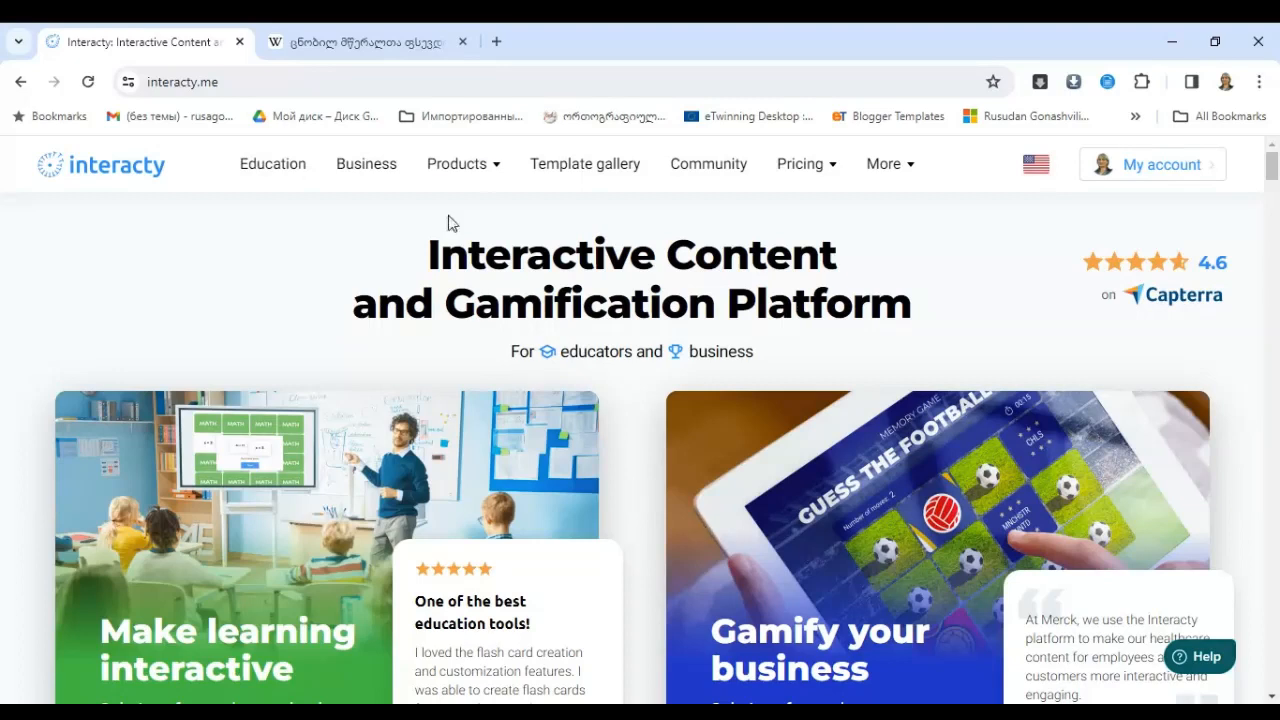
Step: Open the Trivia Quiz product page from Interacty's games and quizzes and look over its description
{"action": "mouse_move", "coordinate": [498, 173]}
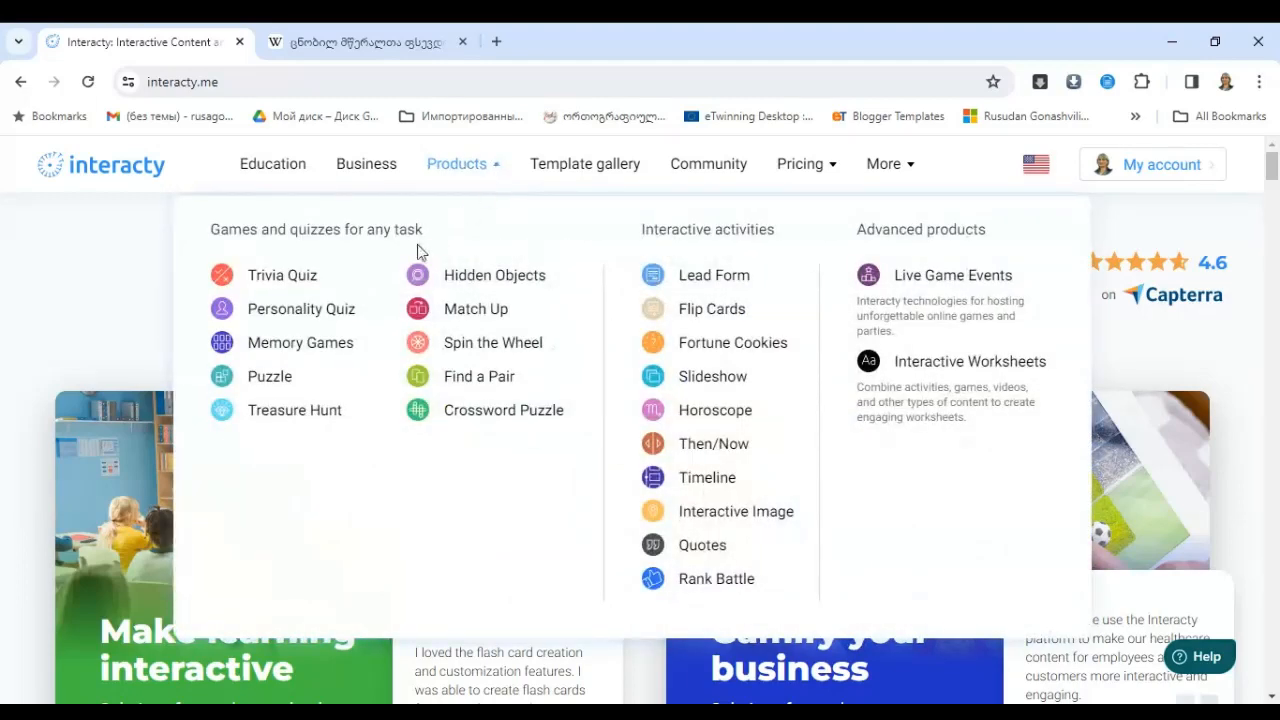
{"action": "left_click", "coordinate": [278, 285]}
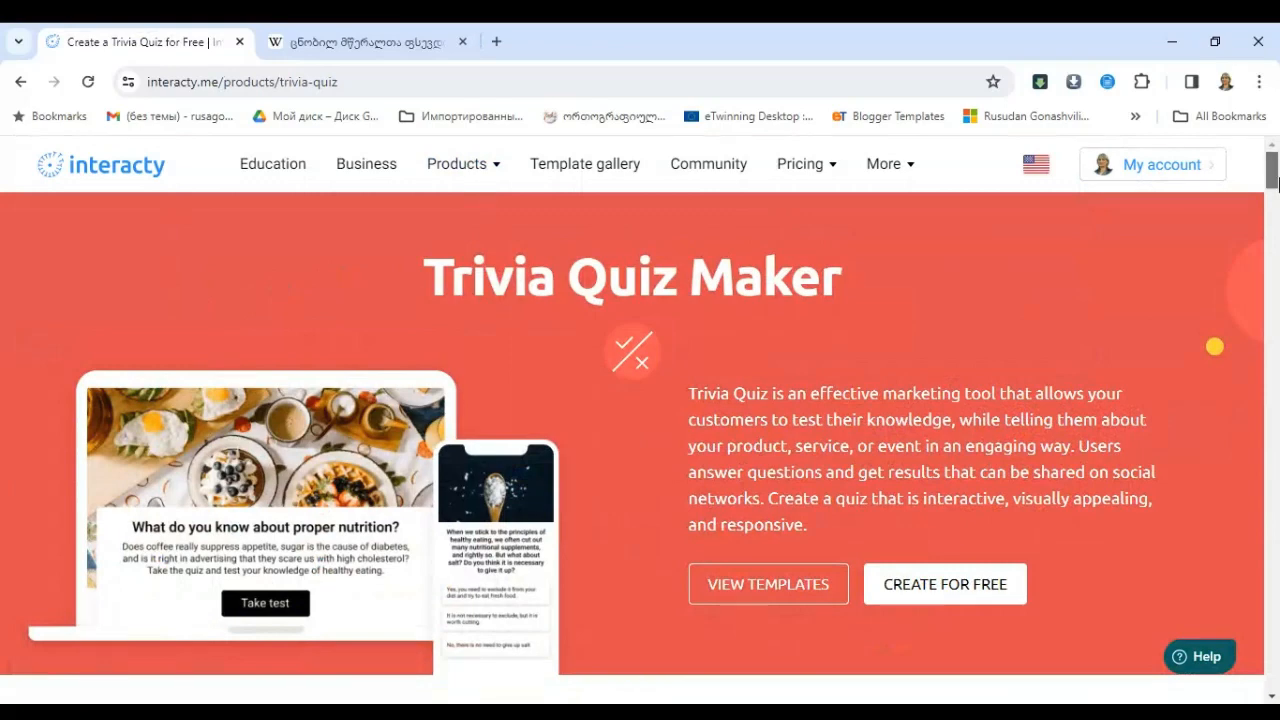
{"action": "left_click_drag", "start_coordinate": [1275, 180], "coordinate": [1276, 208]}
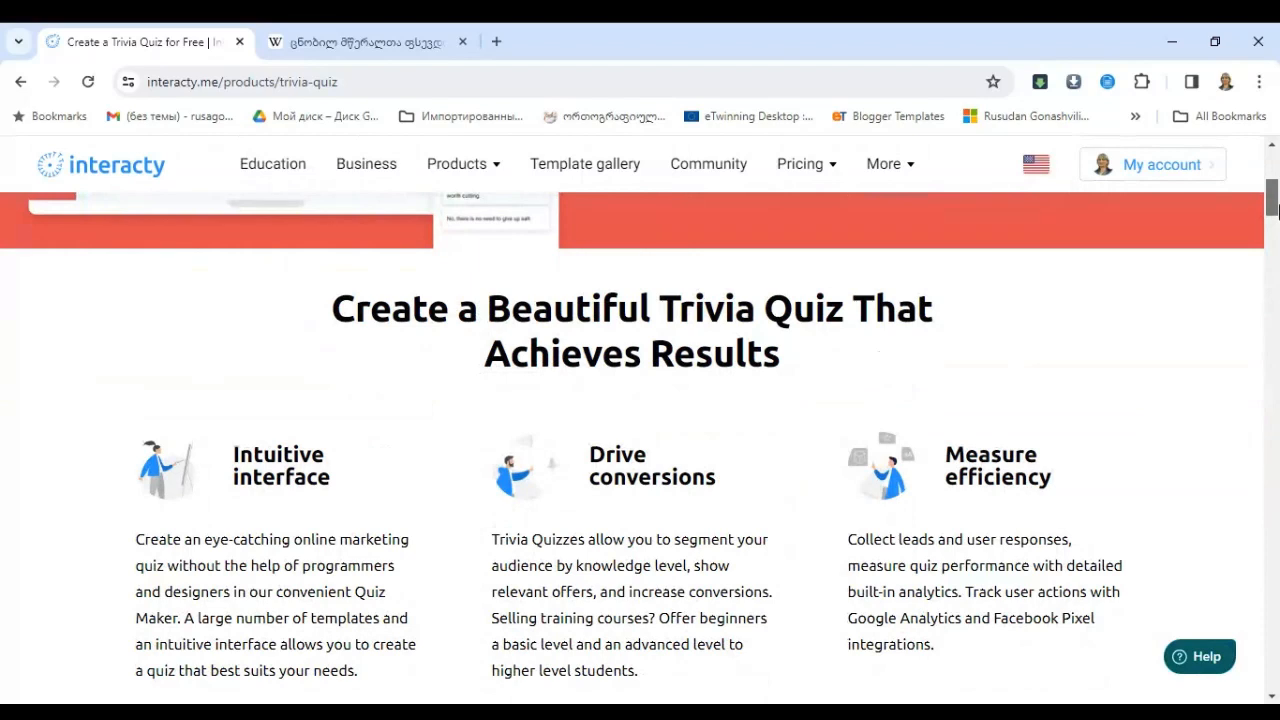
{"action": "left_click_drag", "start_coordinate": [1276, 208], "coordinate": [1276, 209]}
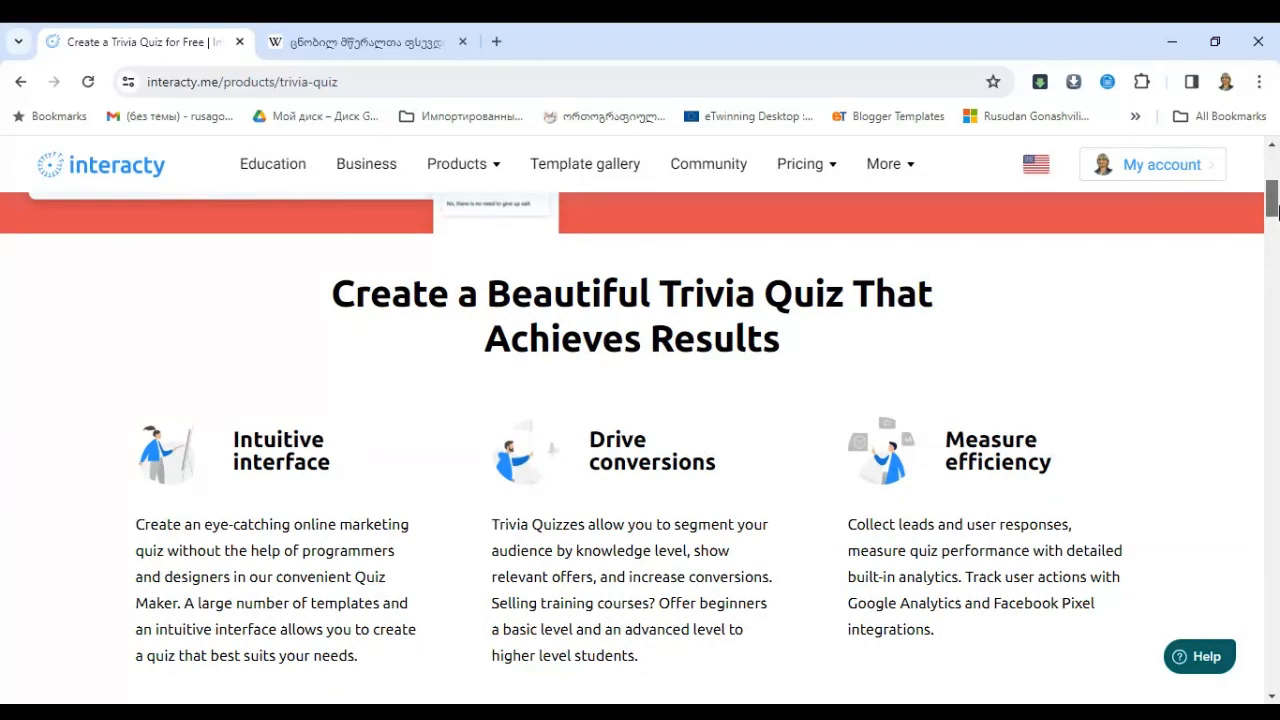
{"action": "left_click_drag", "start_coordinate": [1276, 209], "coordinate": [1276, 275]}
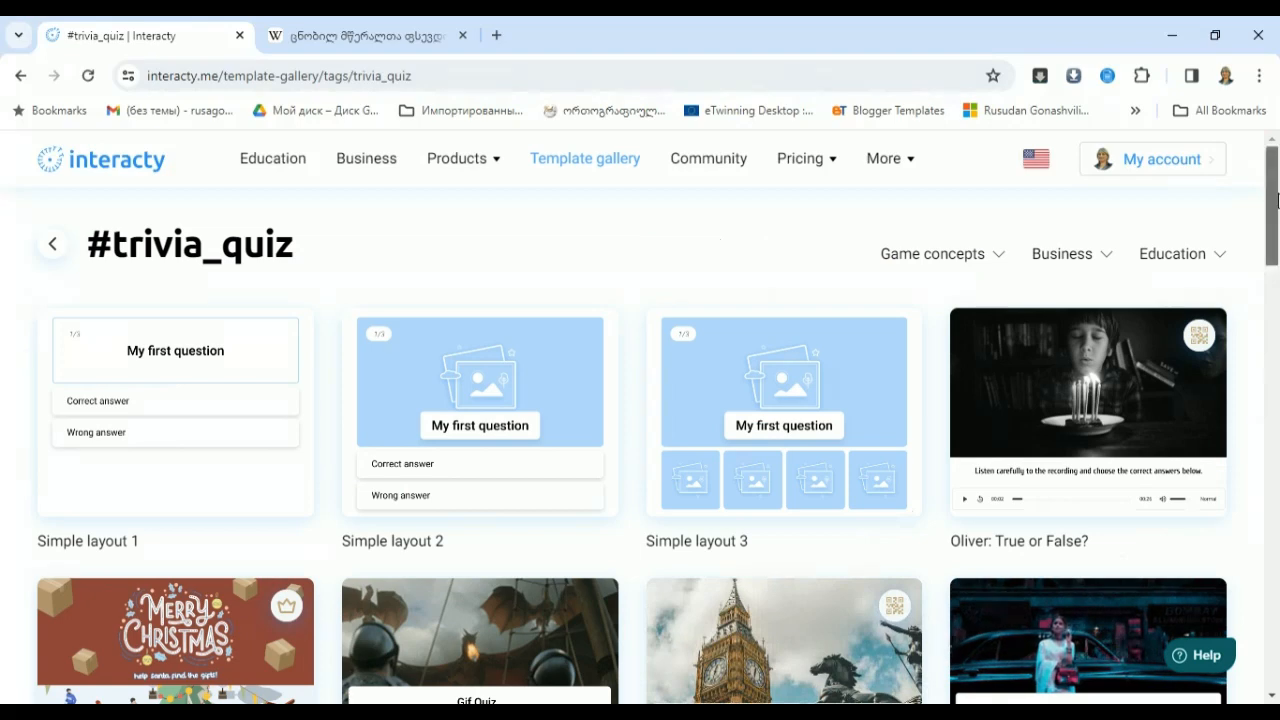
Step: Browse the trivia quiz templates and start a new project from the English Language School template
{"action": "left_click_drag", "start_coordinate": [1277, 200], "coordinate": [1278, 262]}
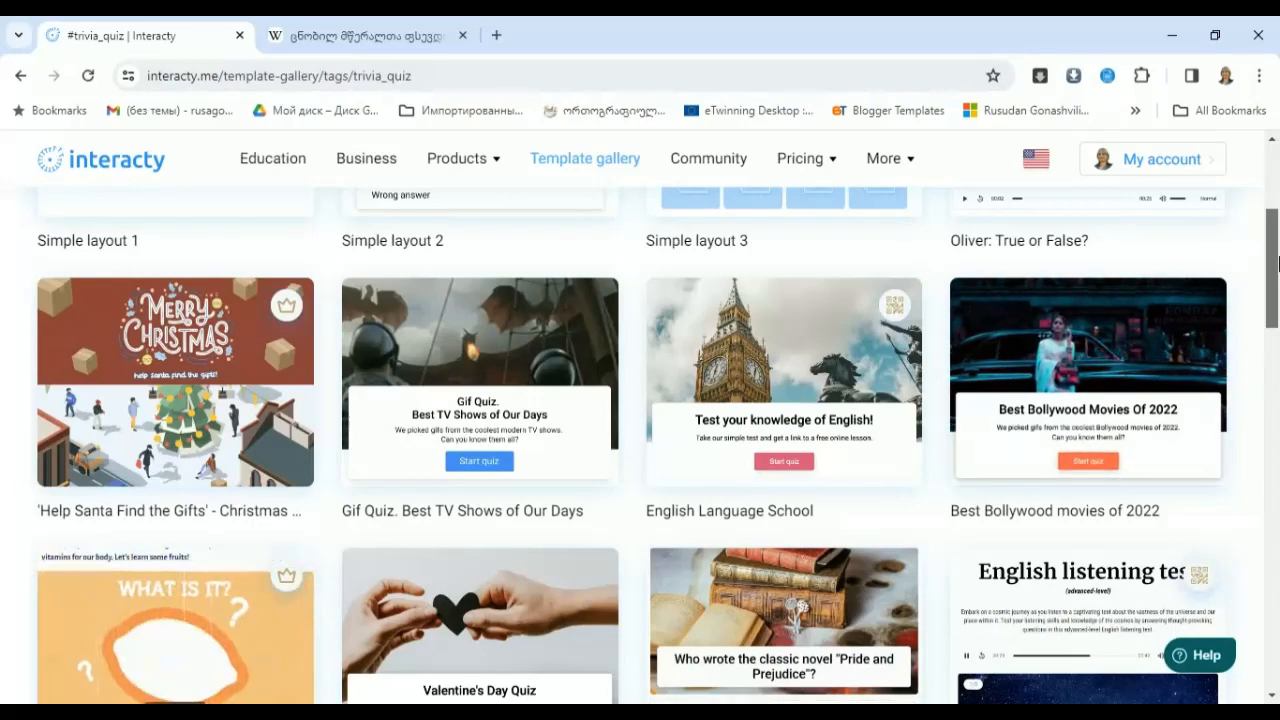
{"action": "left_click_drag", "start_coordinate": [1278, 262], "coordinate": [1278, 503]}
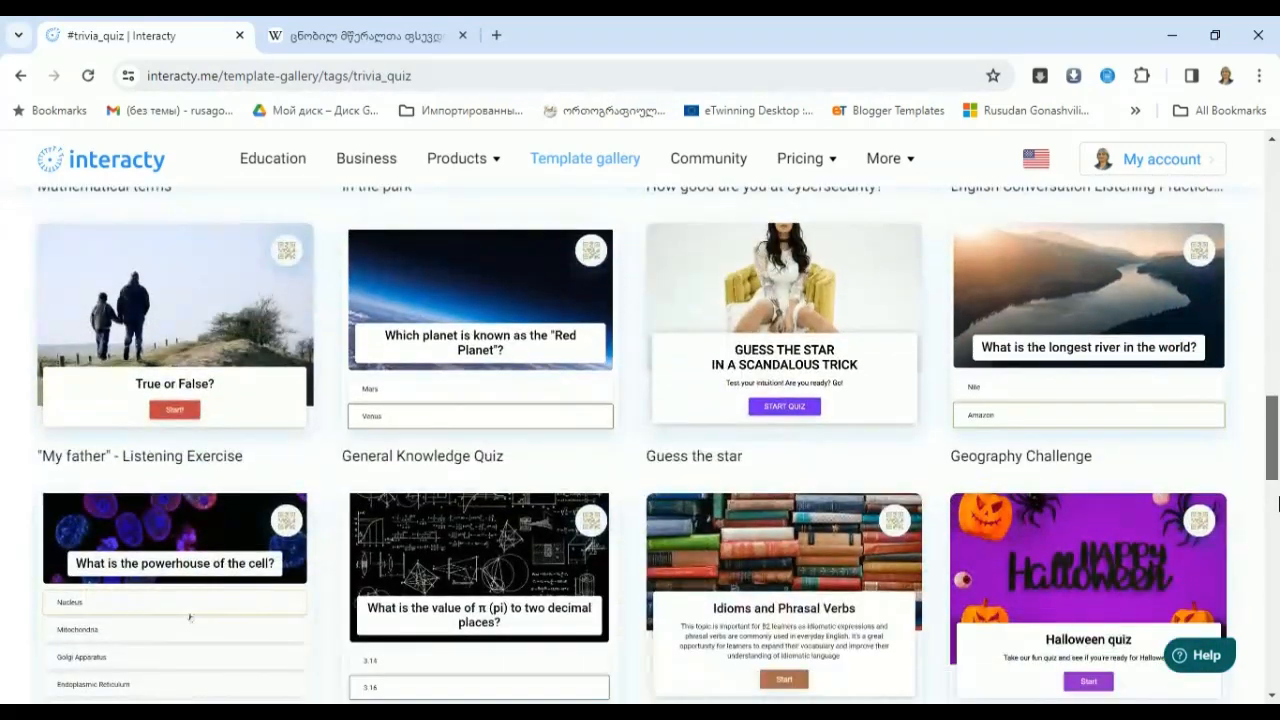
{"action": "scroll", "coordinate": [1278, 503], "scroll_direction": "down", "scroll_amount": 2}
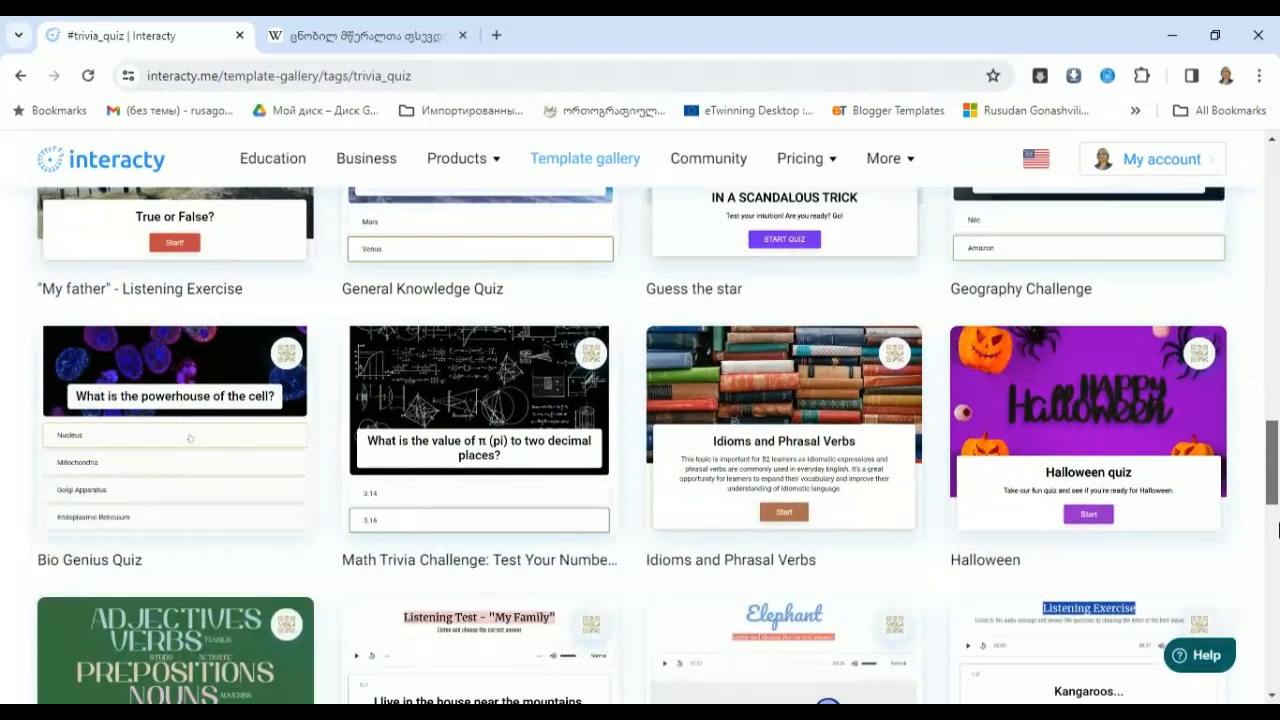
{"action": "left_click_drag", "start_coordinate": [1278, 443], "coordinate": [1278, 459]}
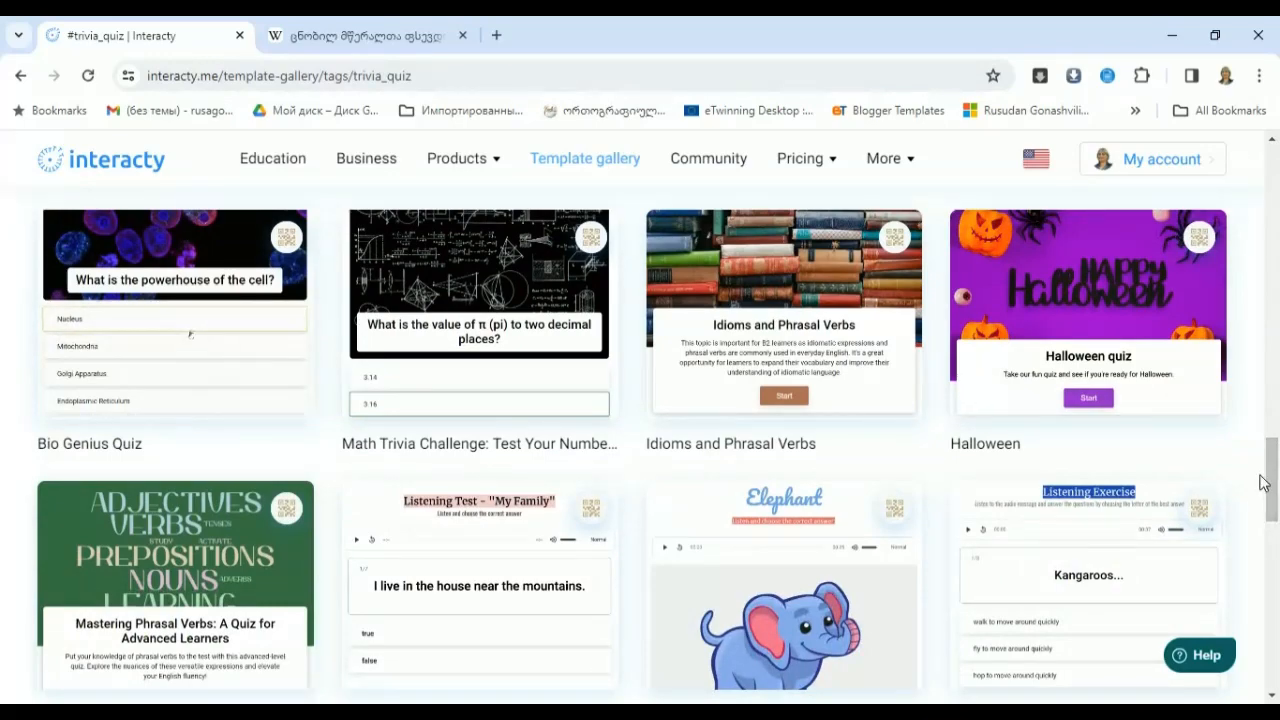
{"action": "left_click_drag", "start_coordinate": [1262, 483], "coordinate": [1277, 222]}
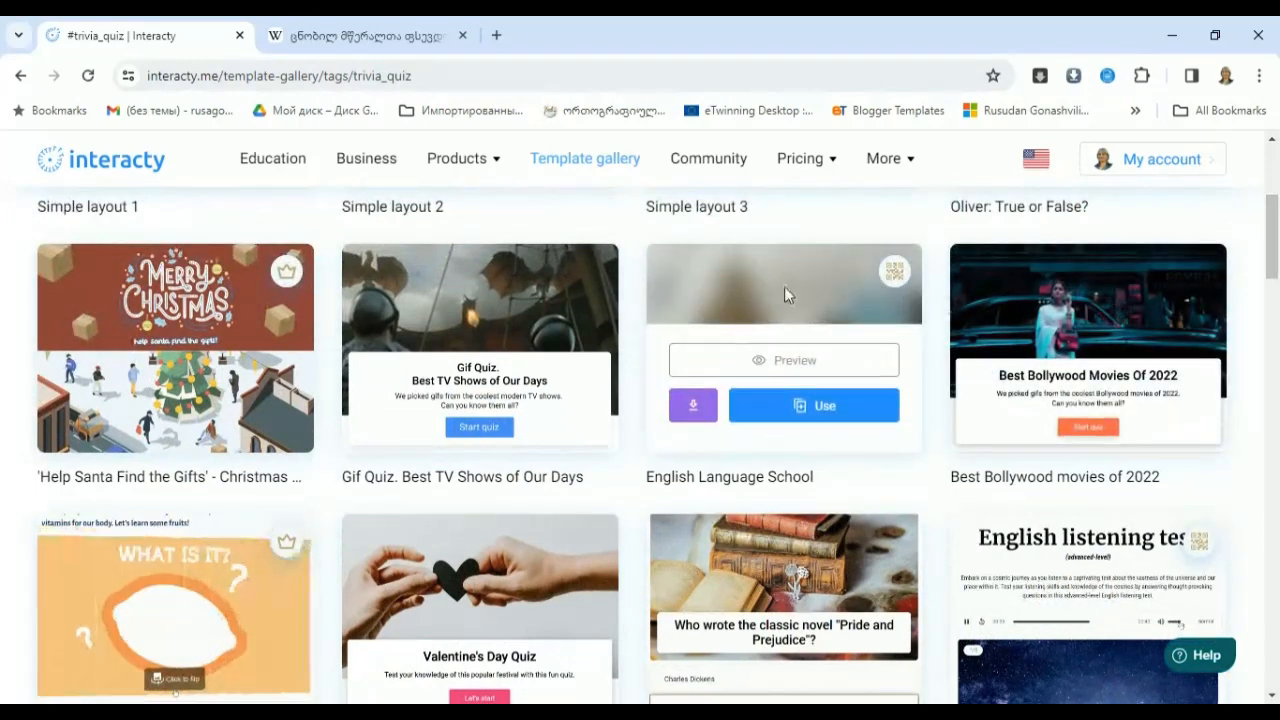
{"action": "left_click", "coordinate": [822, 416]}
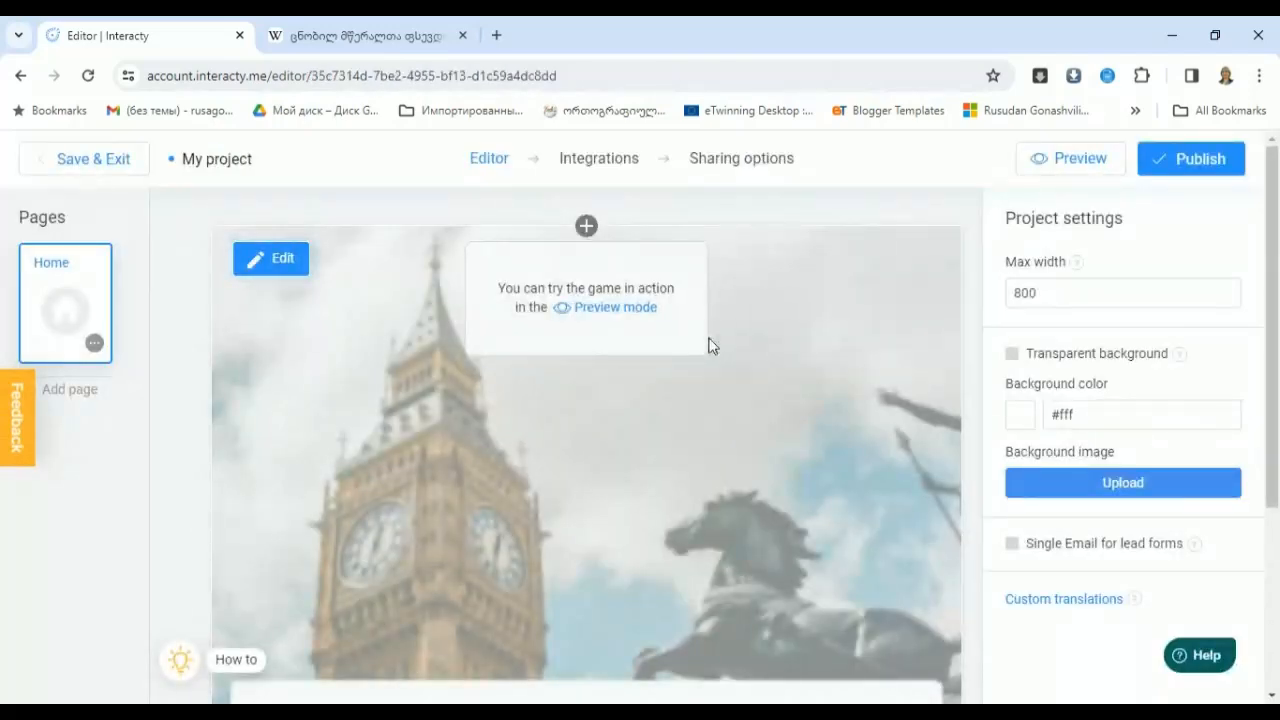
Step: Open the quiz for editing and replace the start screen header with "შეამოწმე შენი ცოდნა"
{"action": "left_click", "coordinate": [280, 262]}
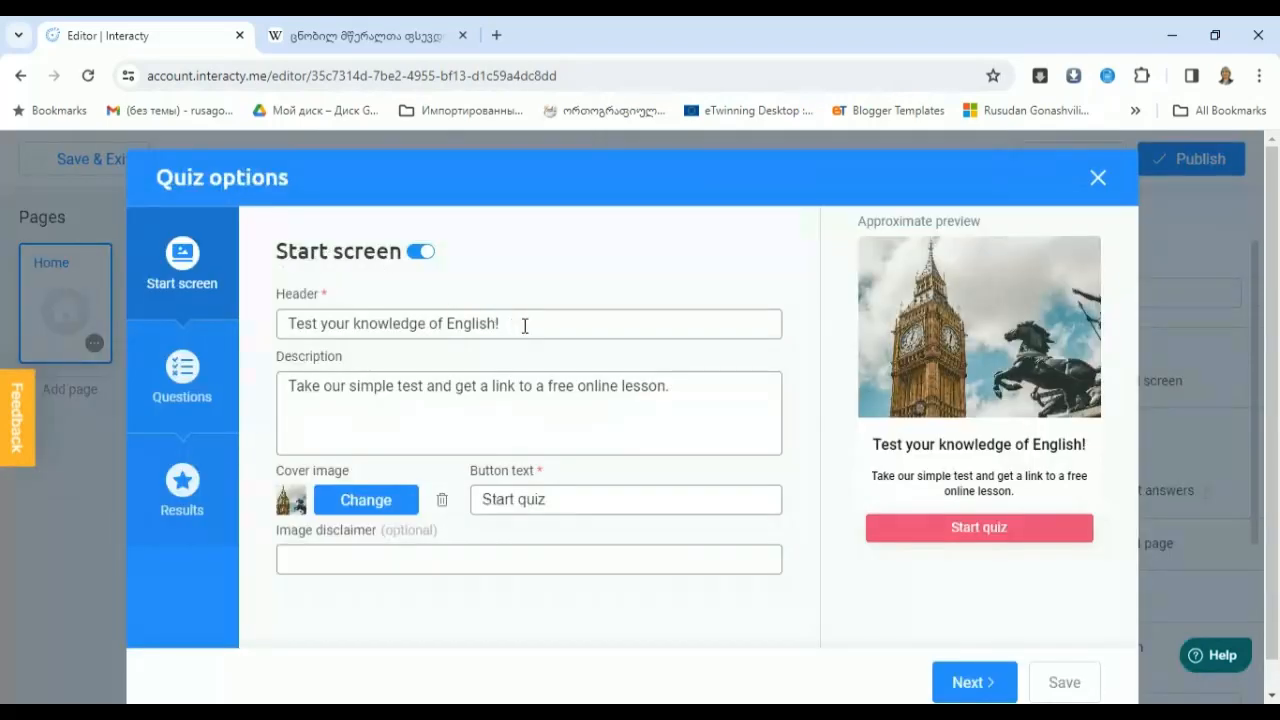
{"action": "left_click_drag", "start_coordinate": [525, 326], "coordinate": [282, 350]}
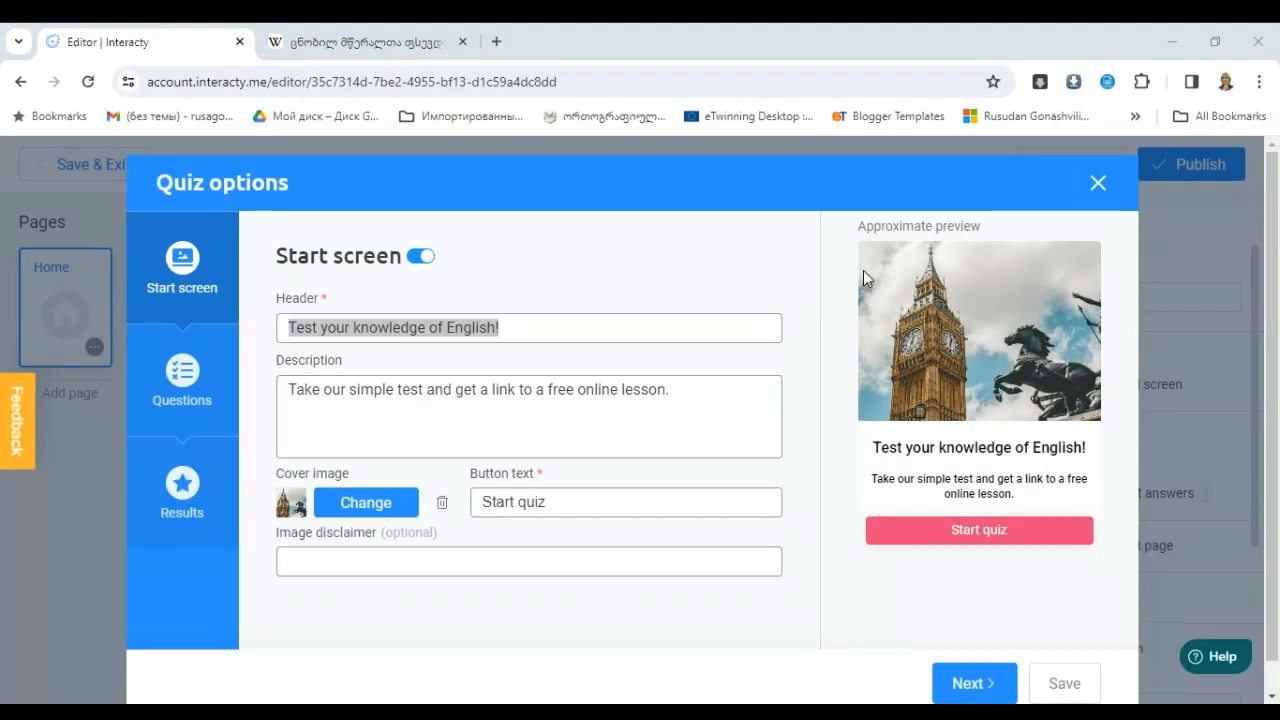
{"action": "left_click", "coordinate": [290, 327]}
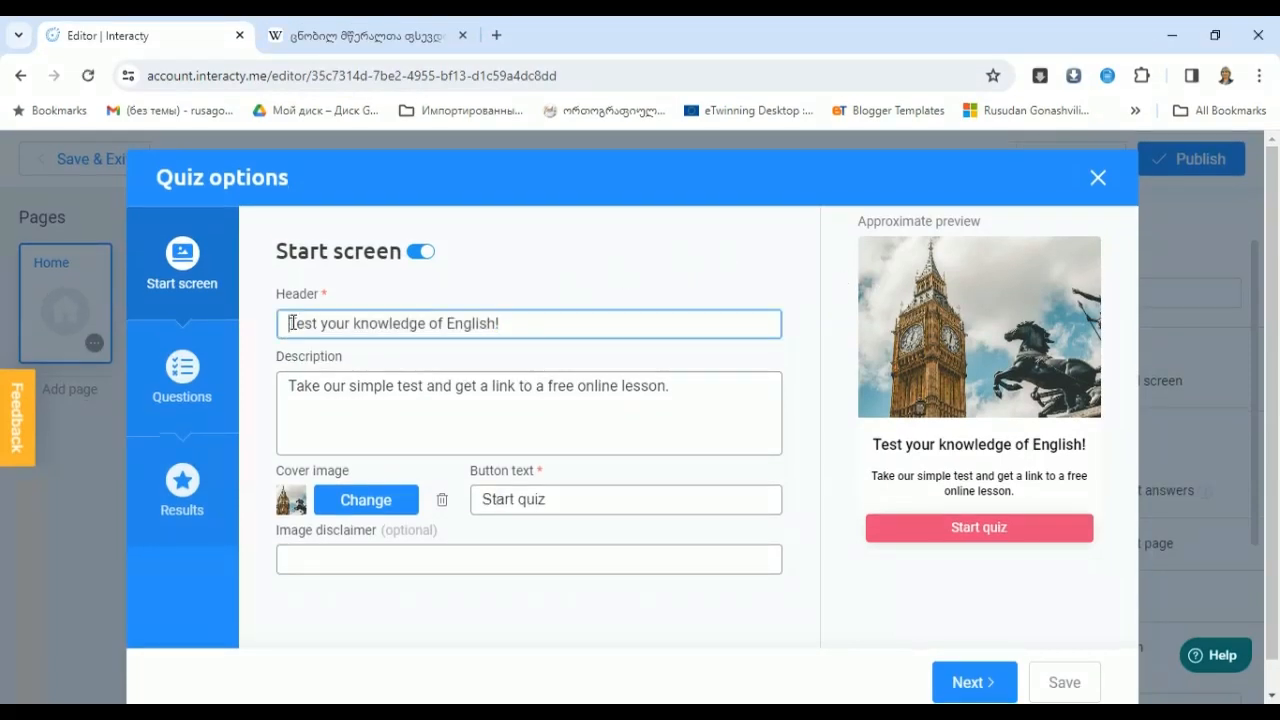
{"action": "type", "text": "ვ"}
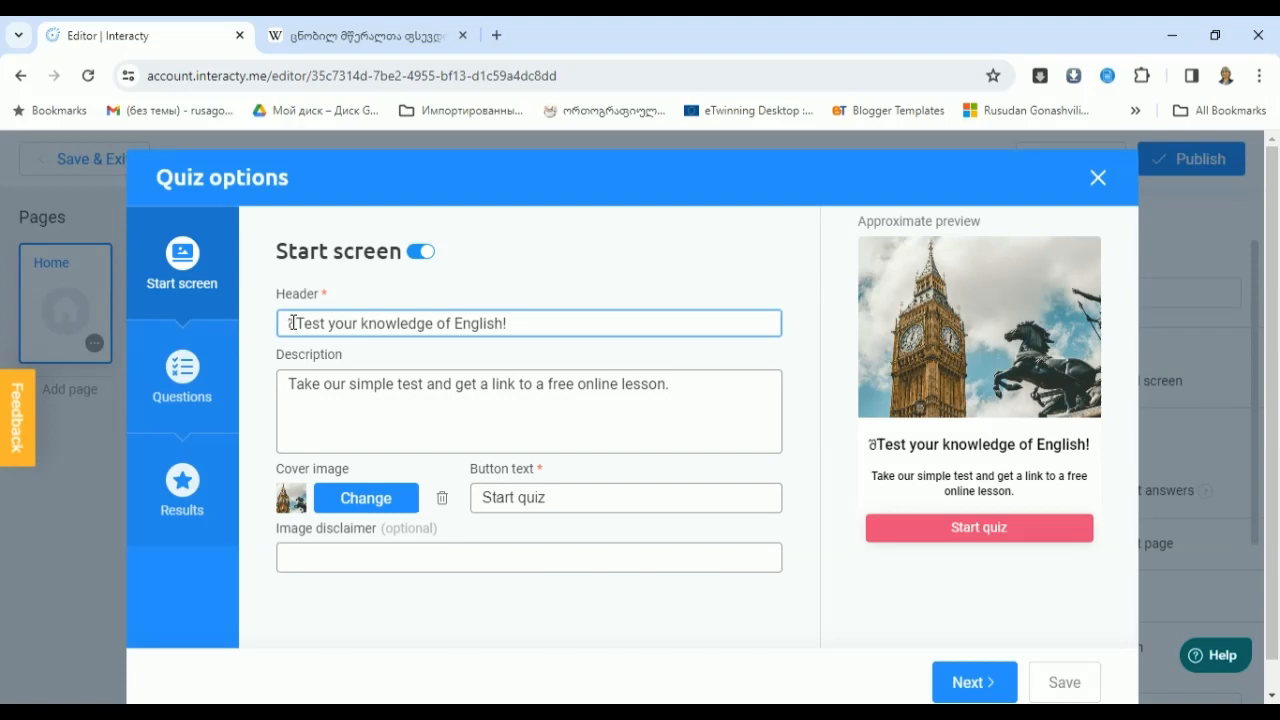
{"action": "type", "text": "ე"}
{"action": "type", "text": "ამოწმე "}
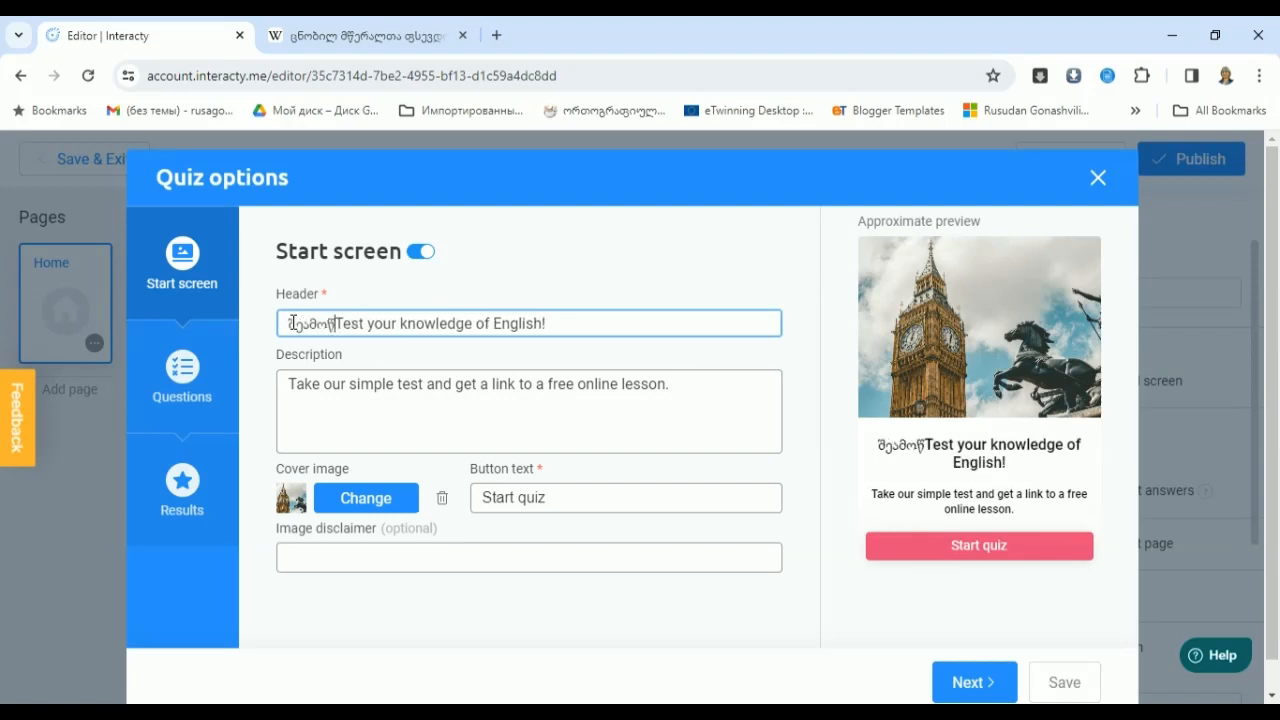
{"action": "type", "text": "შენი ცოდ"}
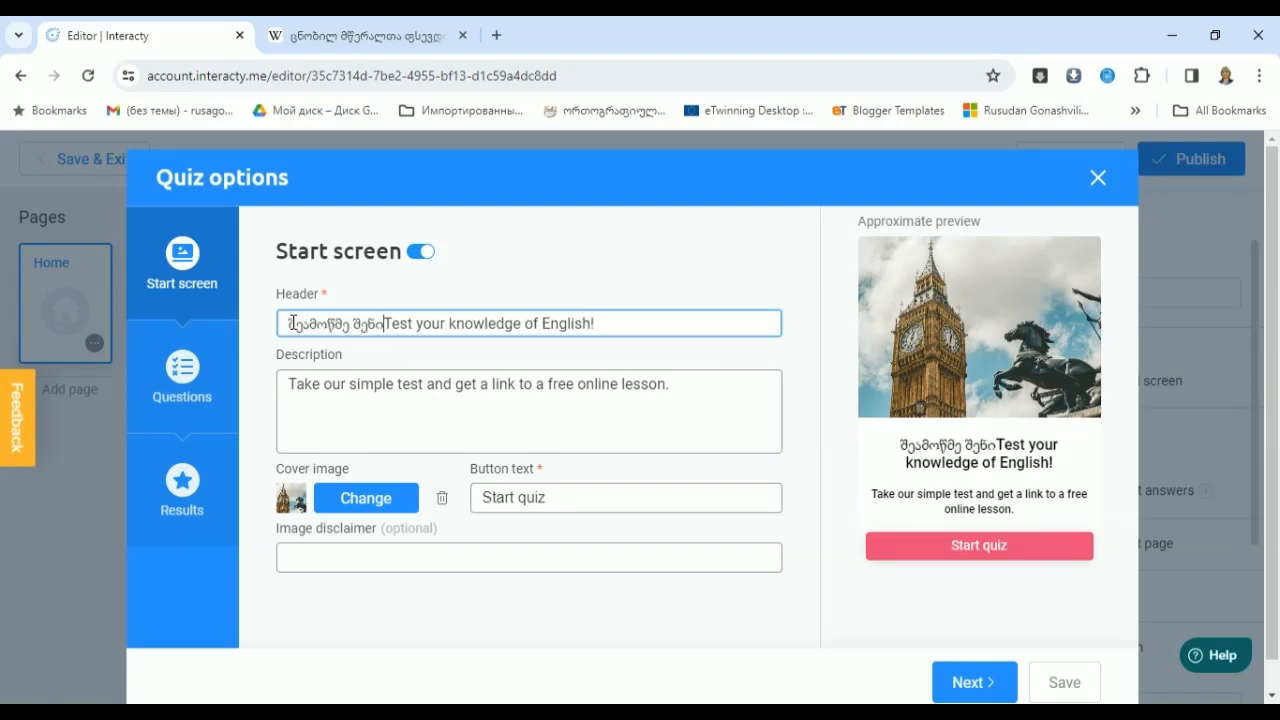
{"action": "type", "text": "ნ"}
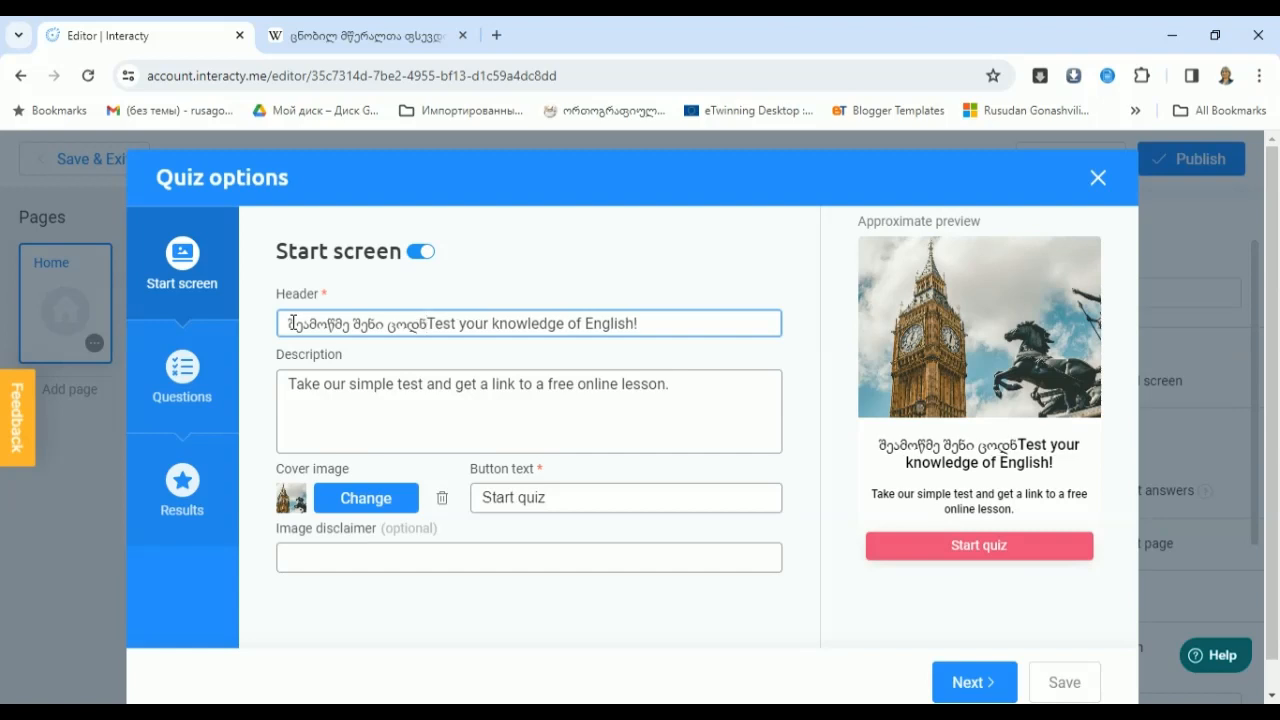
{"action": "type", "text": "ა"}
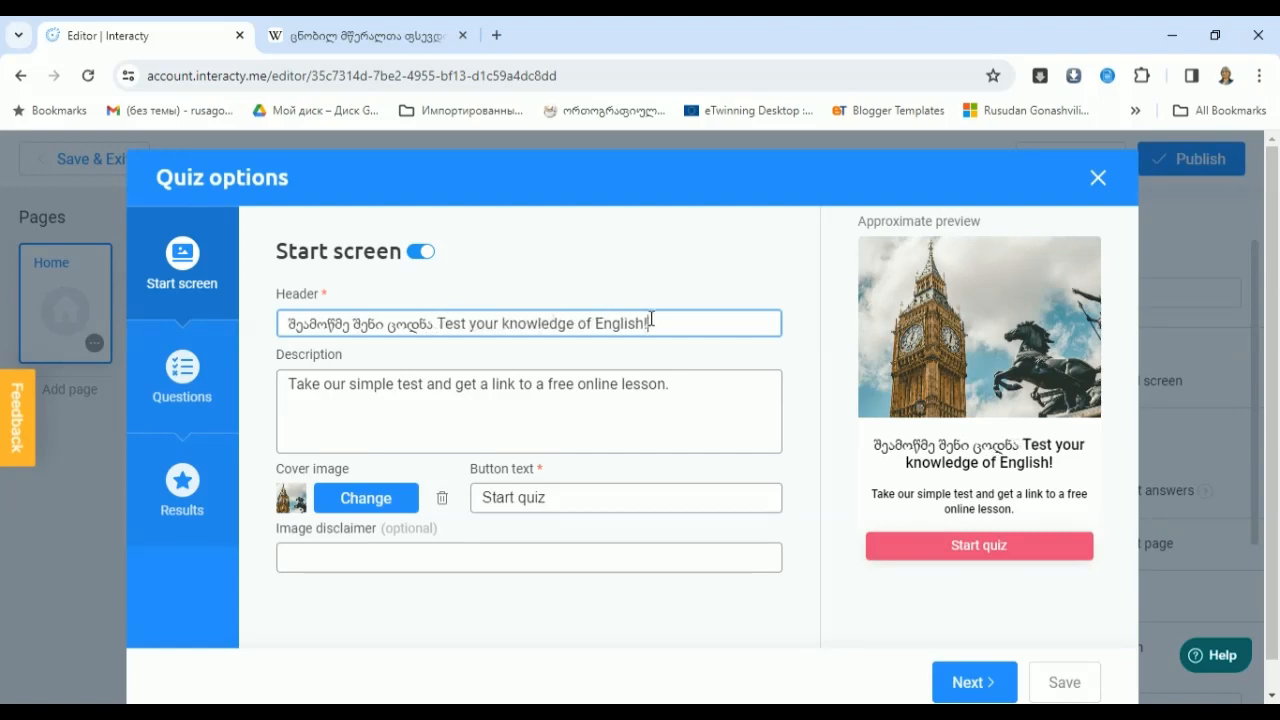
{"action": "left_click_drag", "start_coordinate": [651, 318], "coordinate": [440, 319]}
{"action": "key", "text": "BackSpace"}
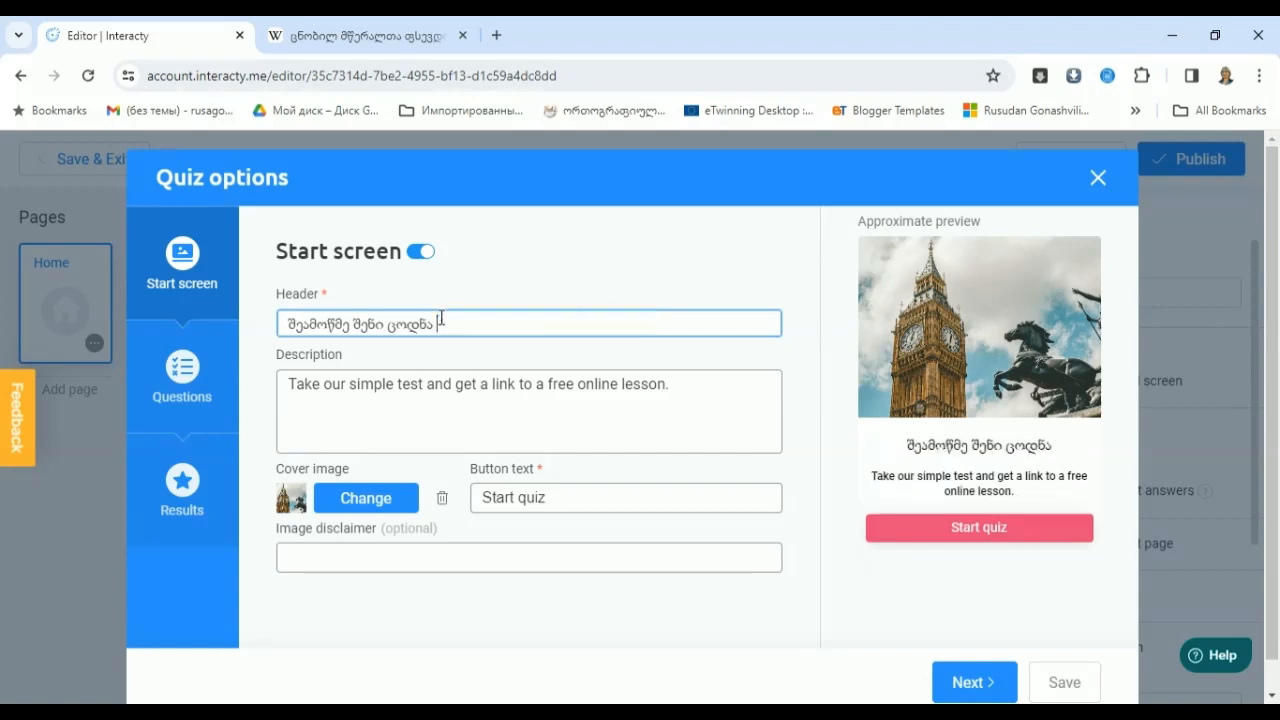
Step: Delete the template's description text from the quiz start screen
{"action": "left_click", "coordinate": [299, 388]}
{"action": "left_click_drag", "start_coordinate": [680, 390], "coordinate": [288, 388]}
{"action": "left_click", "coordinate": [289, 388]}
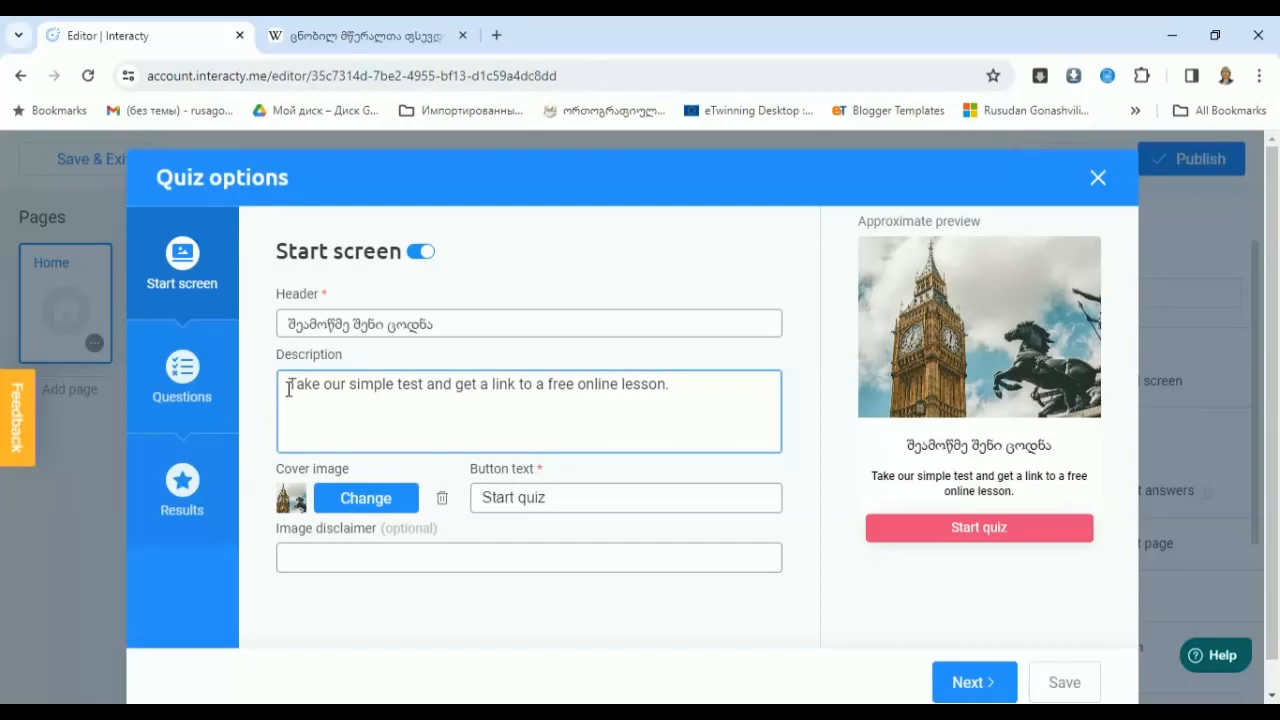
{"action": "left_click_drag", "start_coordinate": [709, 396], "coordinate": [281, 404]}
{"action": "key", "text": "BackSpace"}
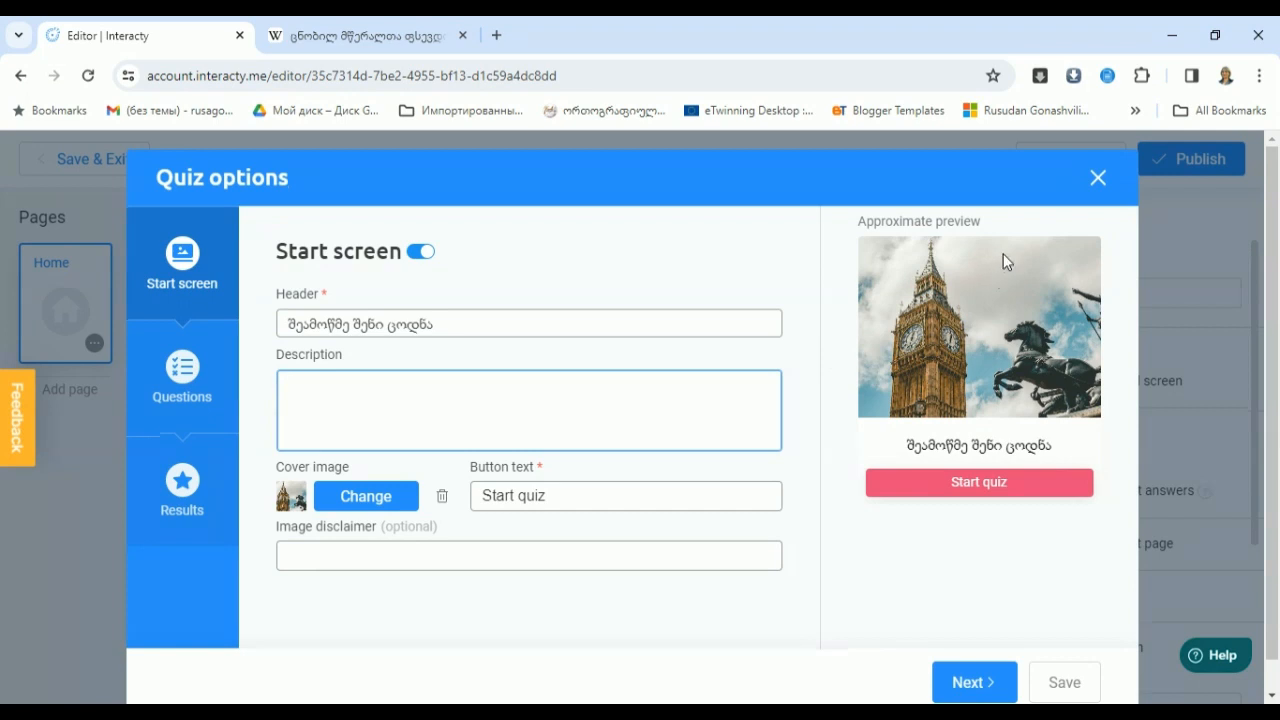
Step: Replace the cover image with the open-book picture from the library and set the start button text to "დაწყება"
{"action": "left_click", "coordinate": [366, 504]}
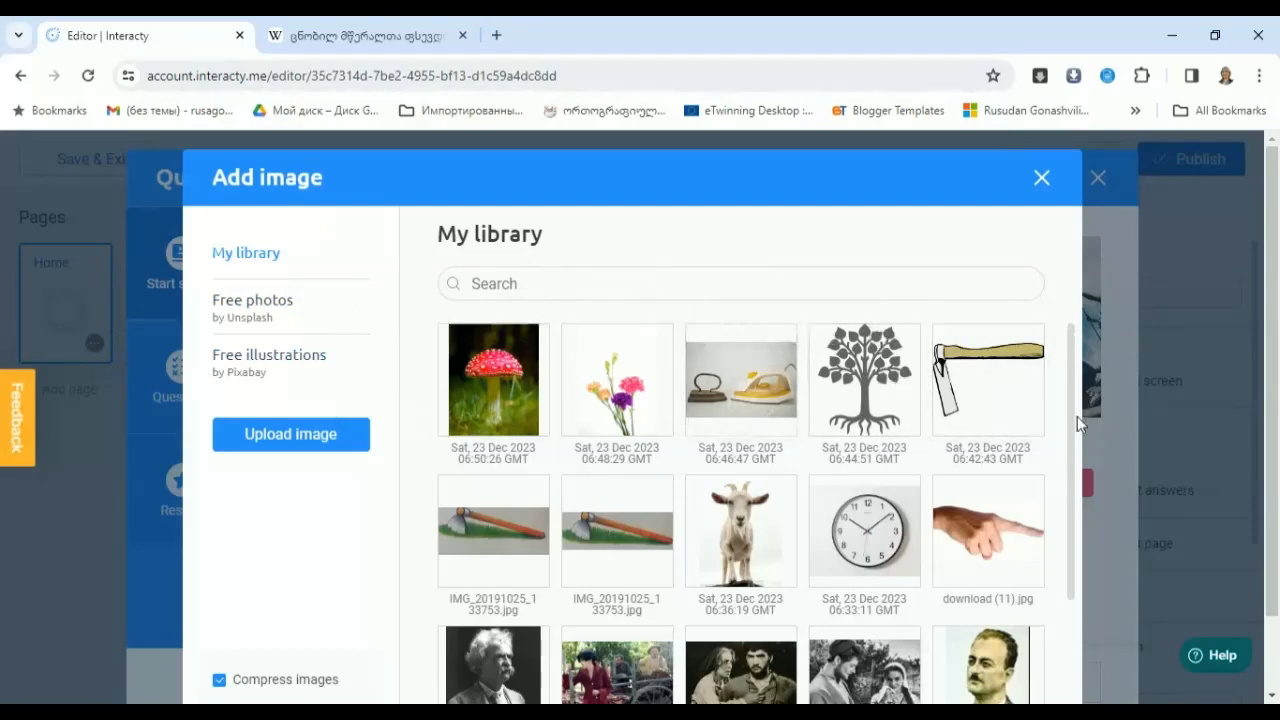
{"action": "left_click_drag", "start_coordinate": [1072, 393], "coordinate": [1079, 591]}
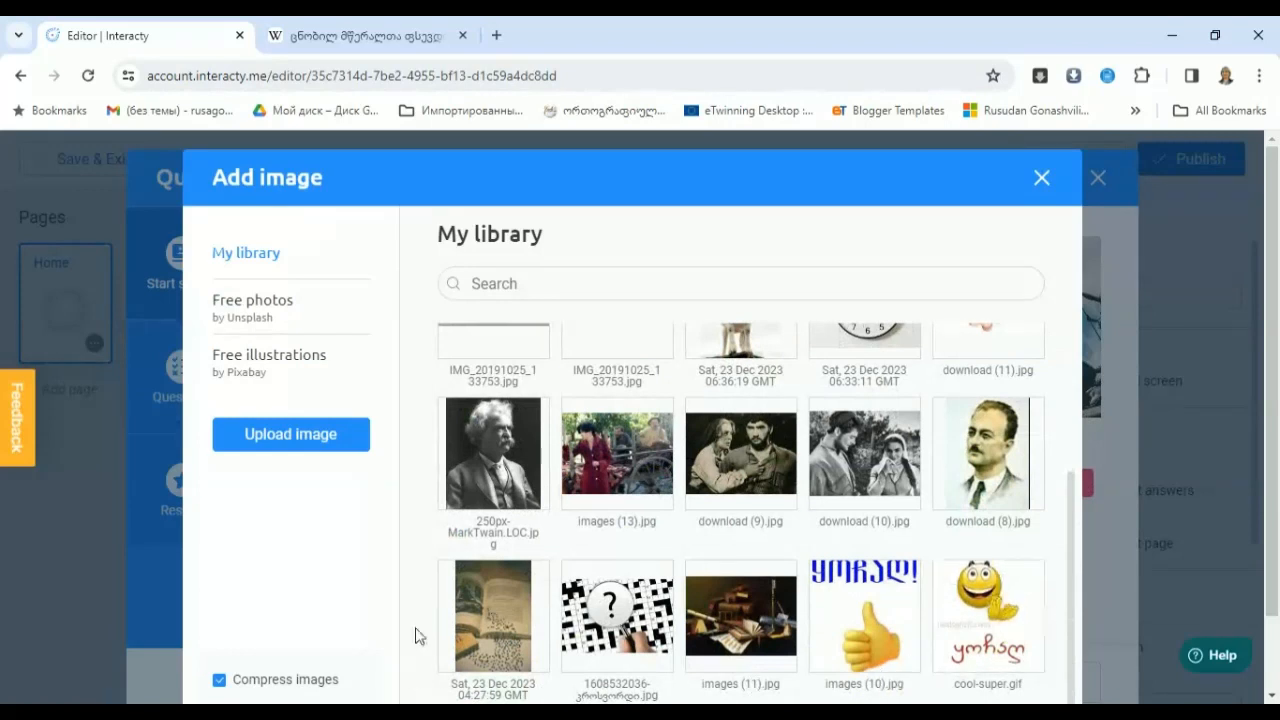
{"action": "left_click", "coordinate": [488, 615]}
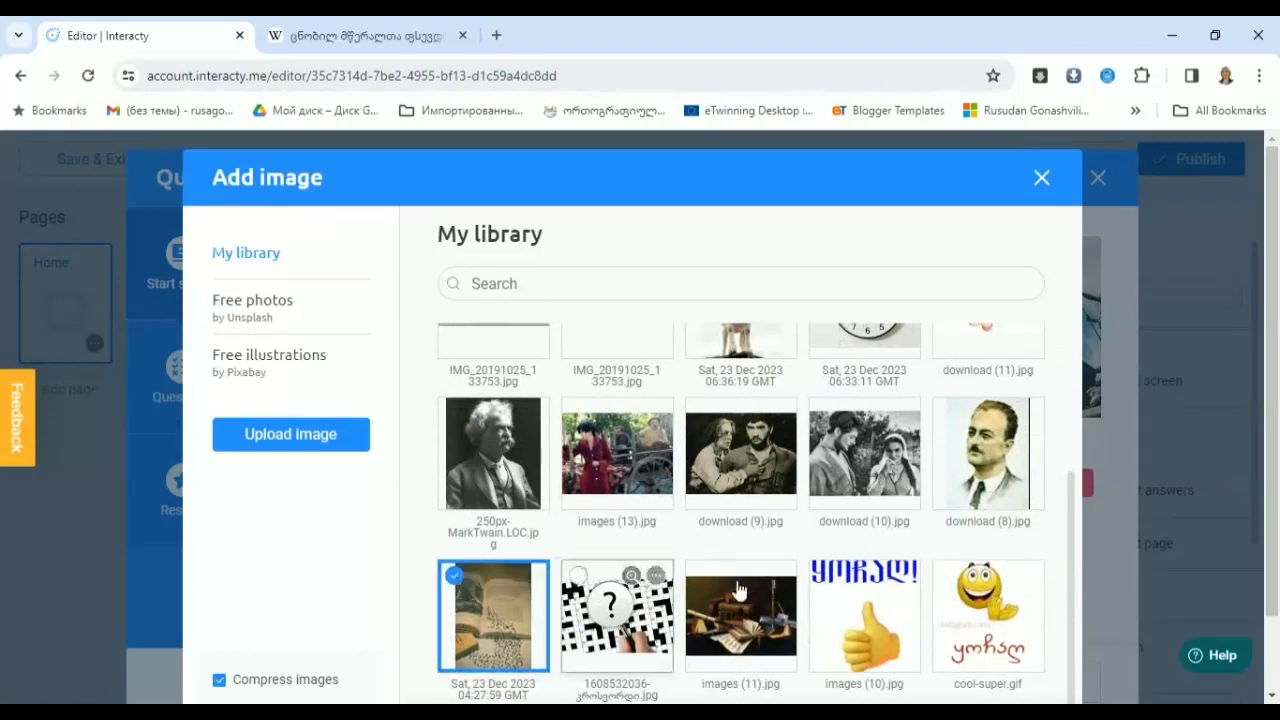
{"action": "scroll", "coordinate": [975, 590], "scroll_direction": "down", "scroll_amount": 1}
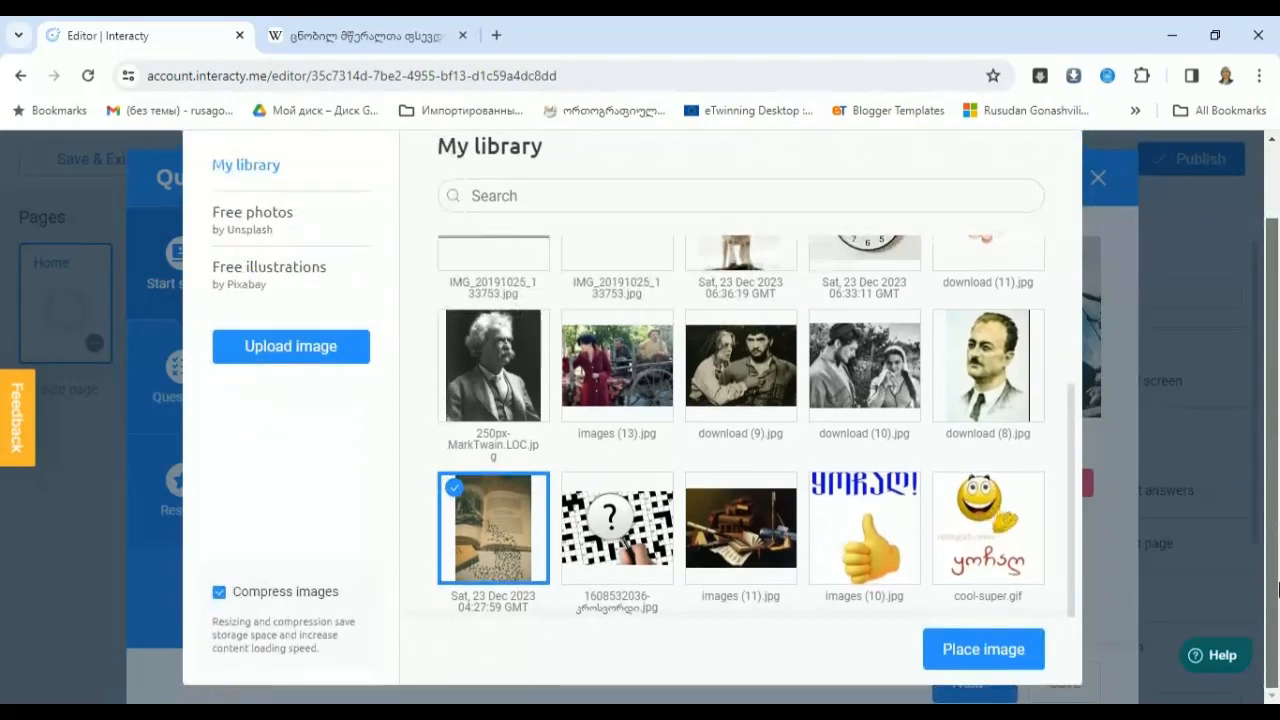
{"action": "left_click", "coordinate": [962, 649]}
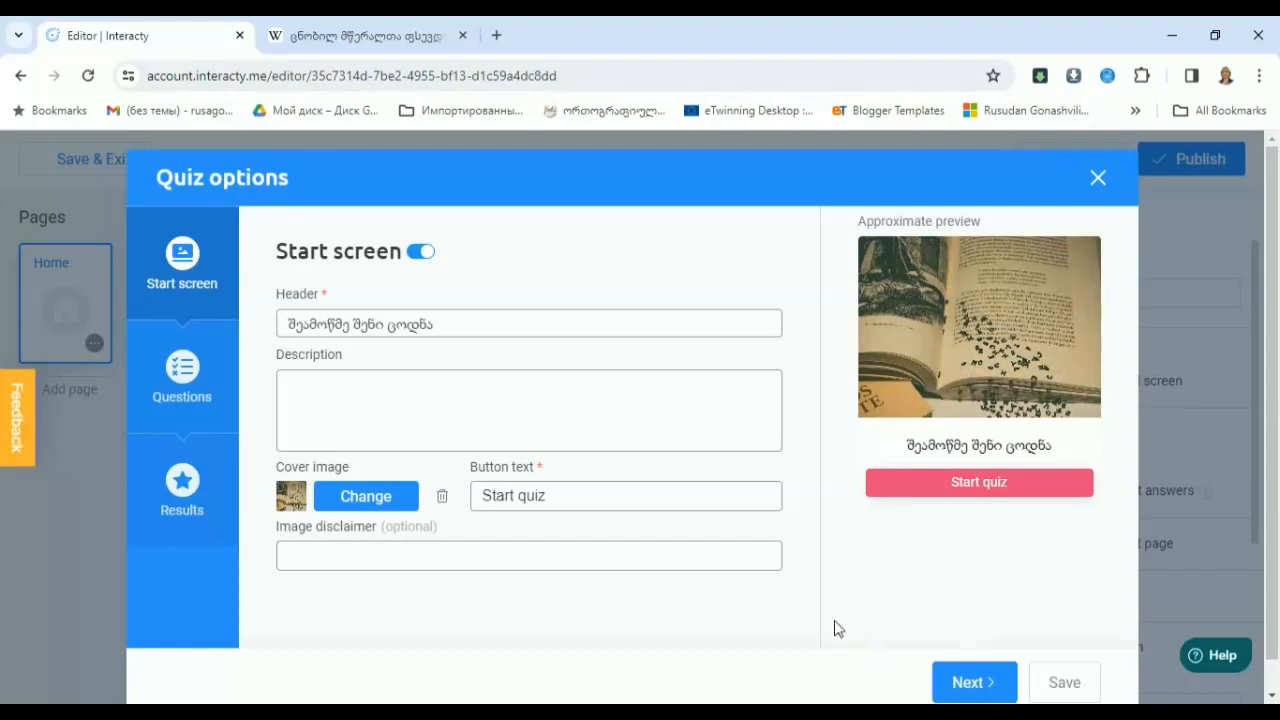
{"action": "left_click_drag", "start_coordinate": [553, 504], "coordinate": [480, 502]}
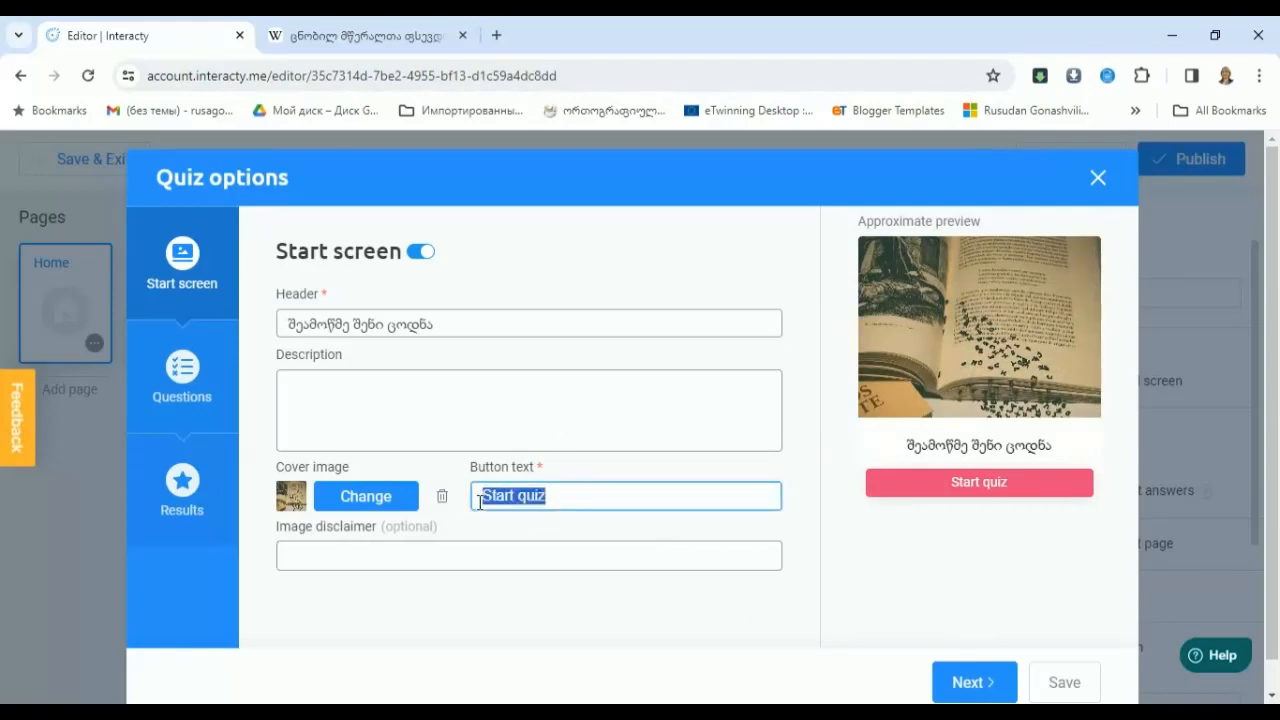
{"action": "type", "text": "დაწყება"}
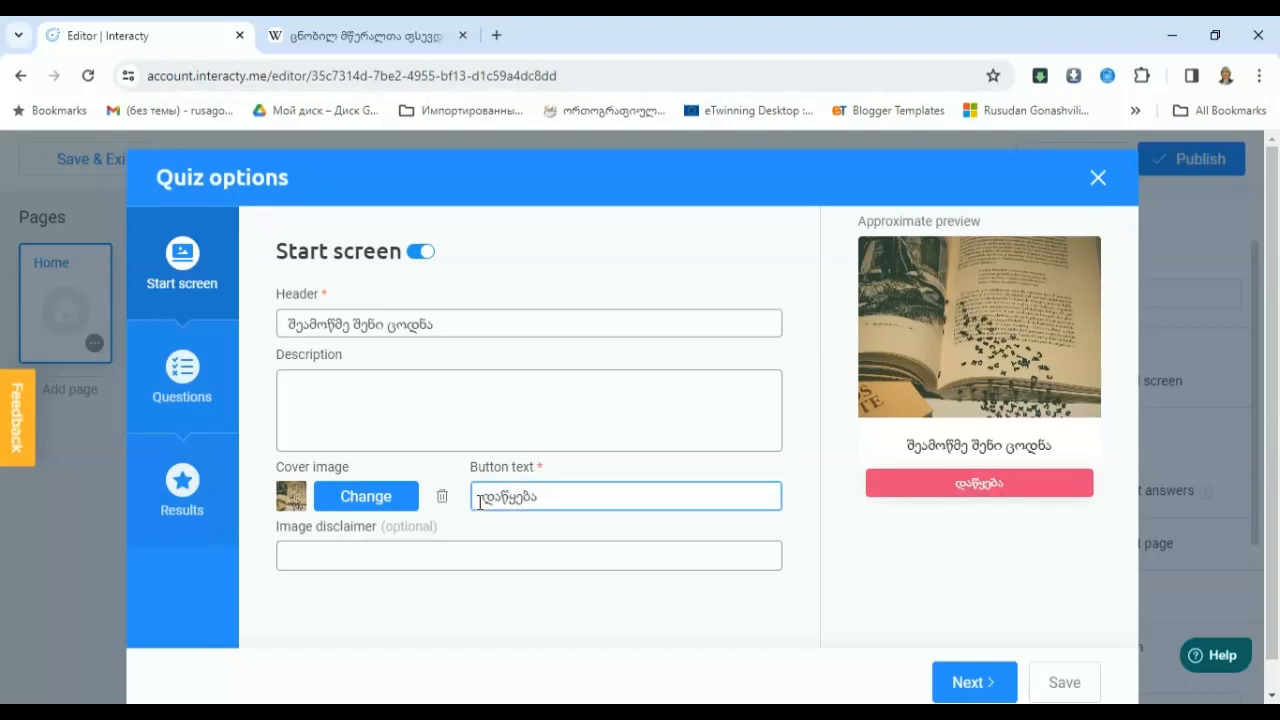
{"action": "left_click", "coordinate": [325, 396]}
{"action": "type", "text": "ჯსგდაჯდგადჯგაჯგდ"}
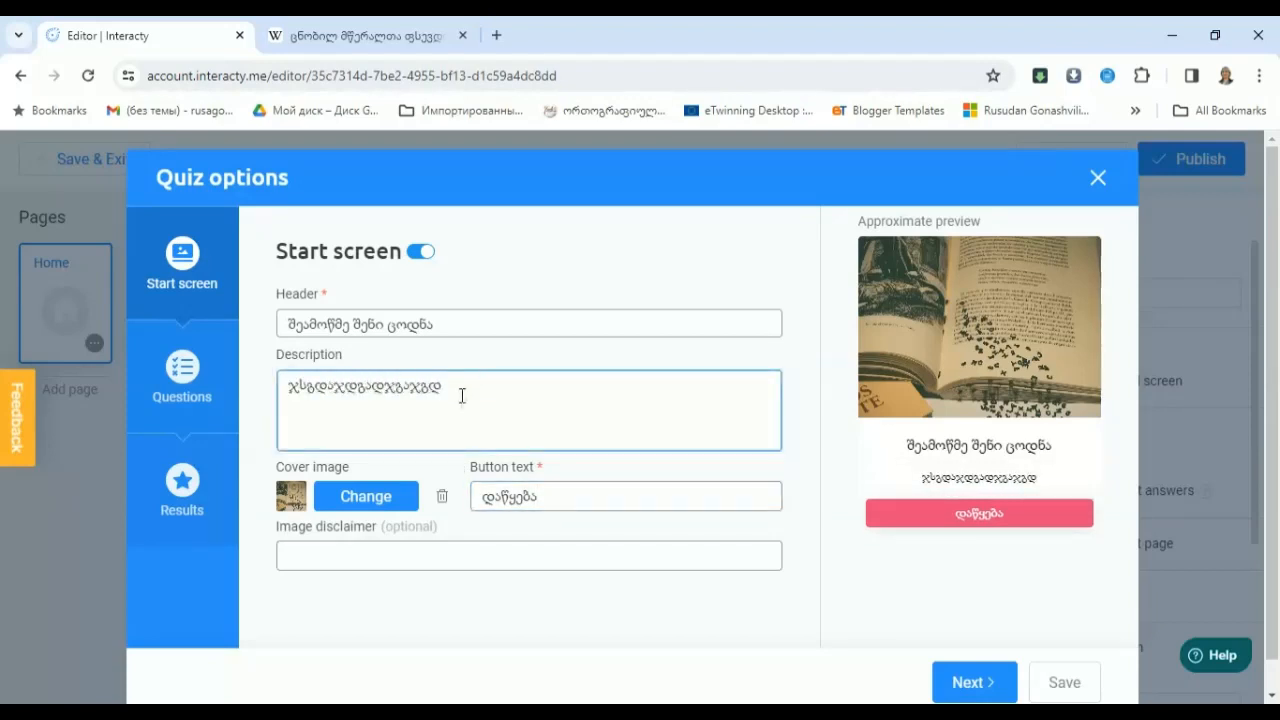
{"action": "left_click_drag", "start_coordinate": [460, 394], "coordinate": [276, 397]}
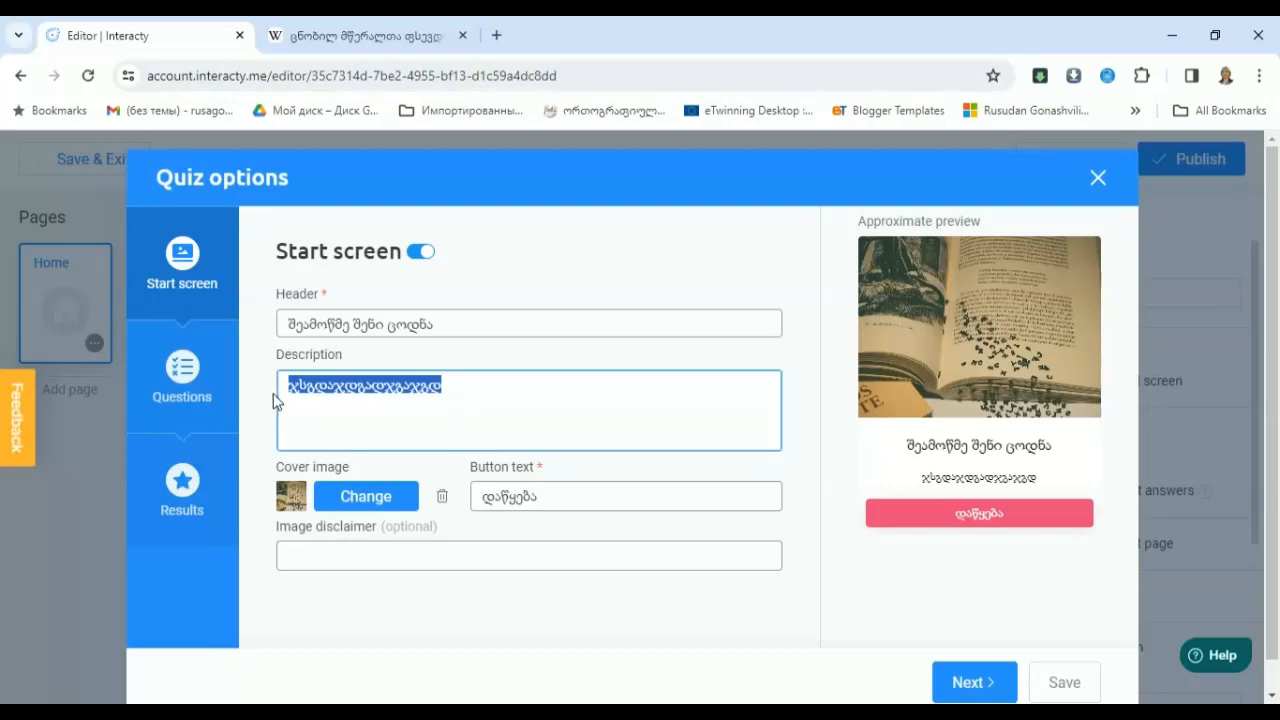
Step: Replace the start screen description with "ყურადღებით გაეცანი კითხვებს და ისე უპასუხე"
{"action": "type", "text": "ყურ"}
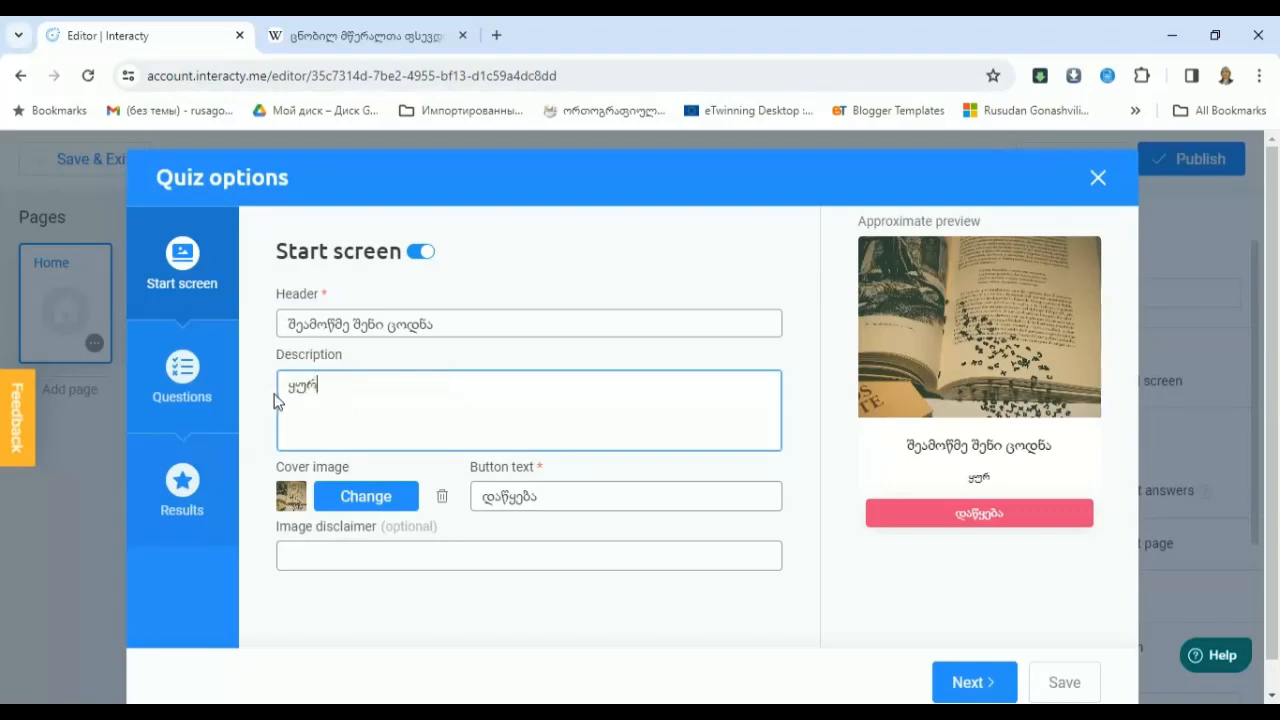
{"action": "type", "text": "ადღებით"}
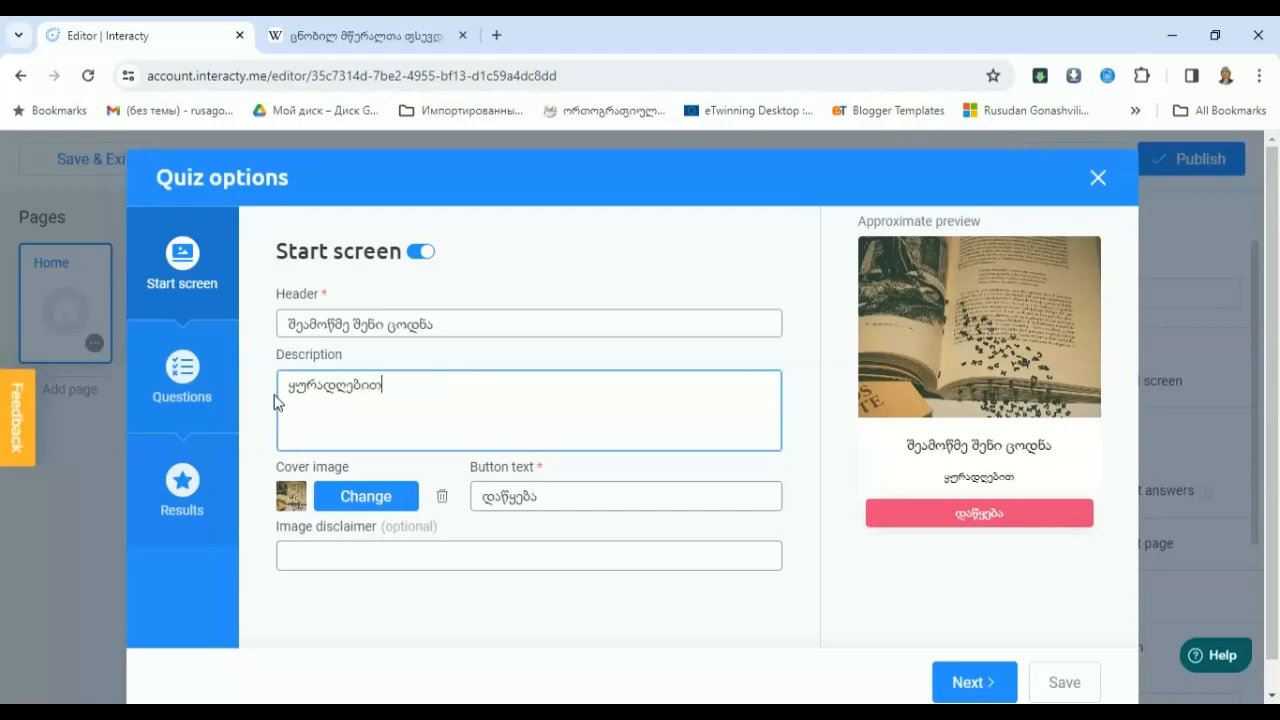
{"action": "type", "text": " გაეცანი "}
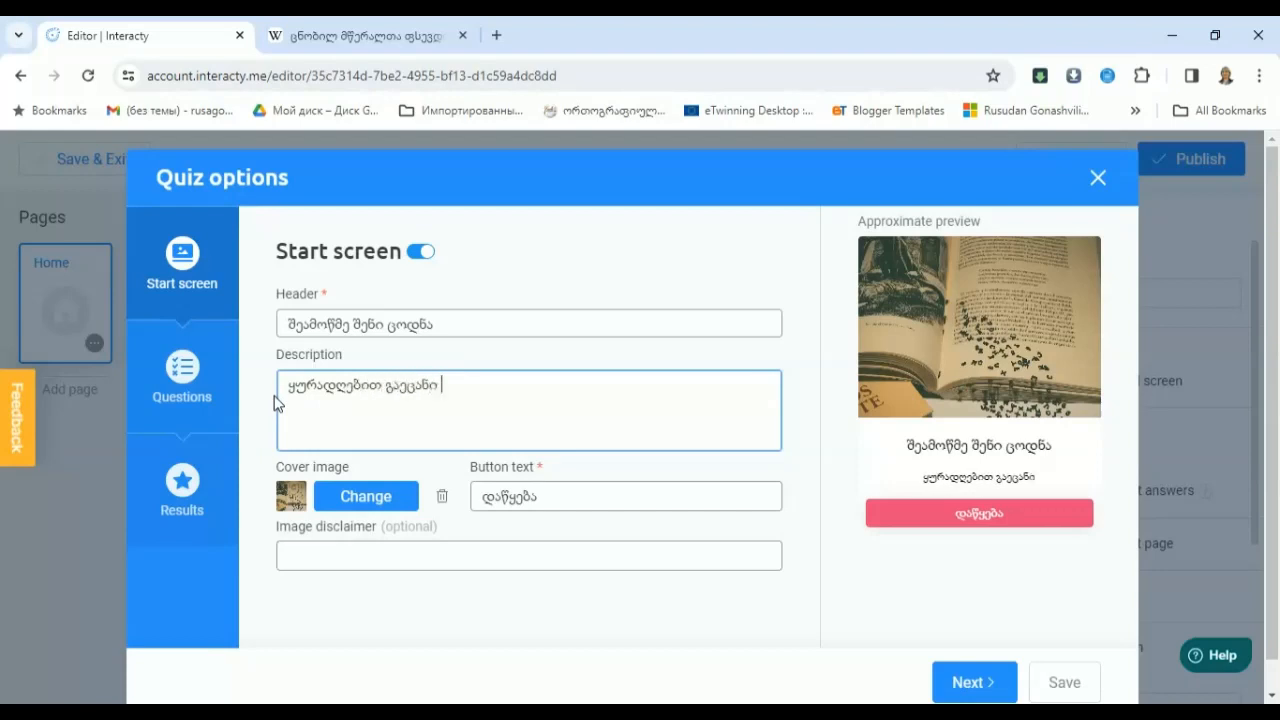
{"action": "type", "text": "კითხვებს დ"}
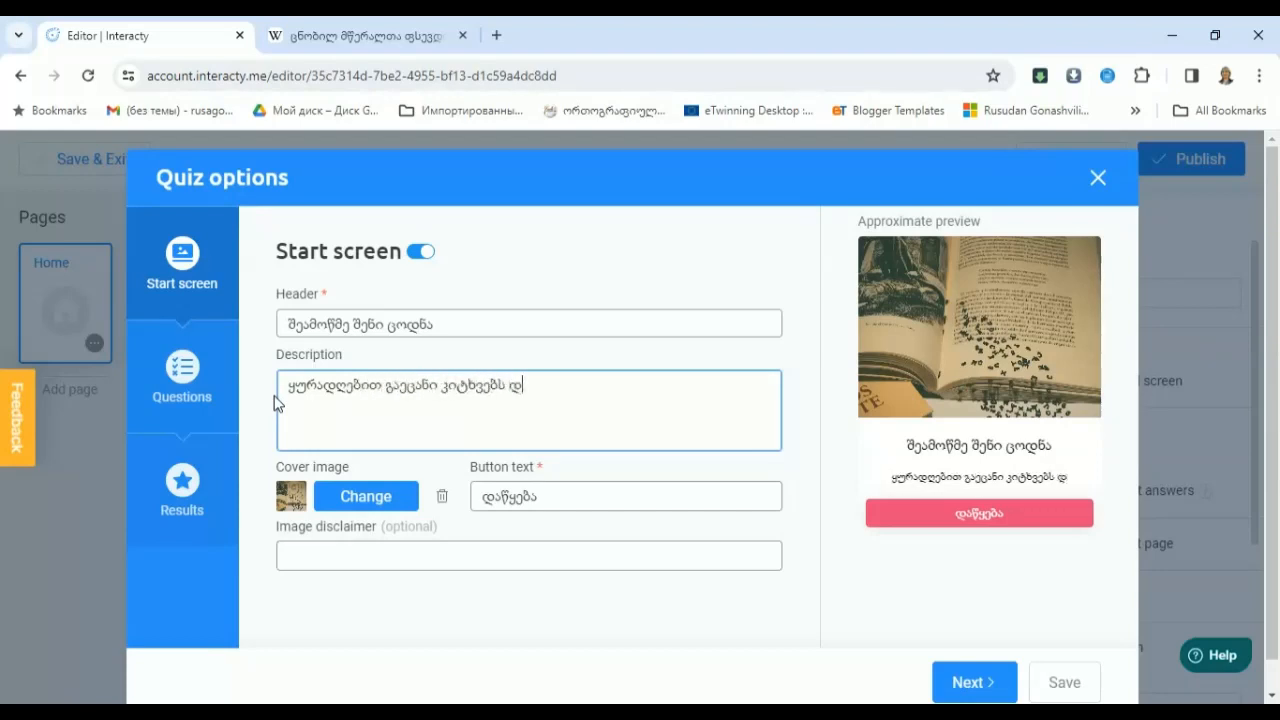
{"action": "type", "text": "ა ისე უპასუხე"}
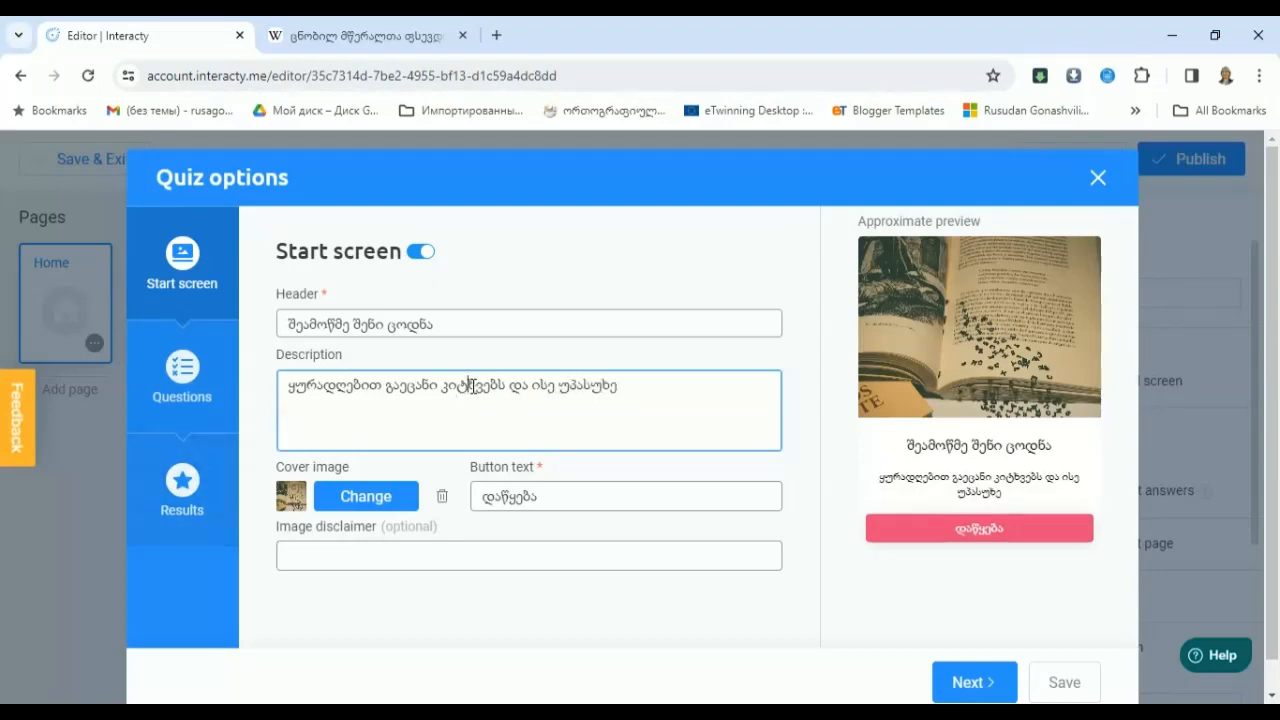
{"action": "key", "text": "BackSpace"}
{"action": "type", "text": "თ"}
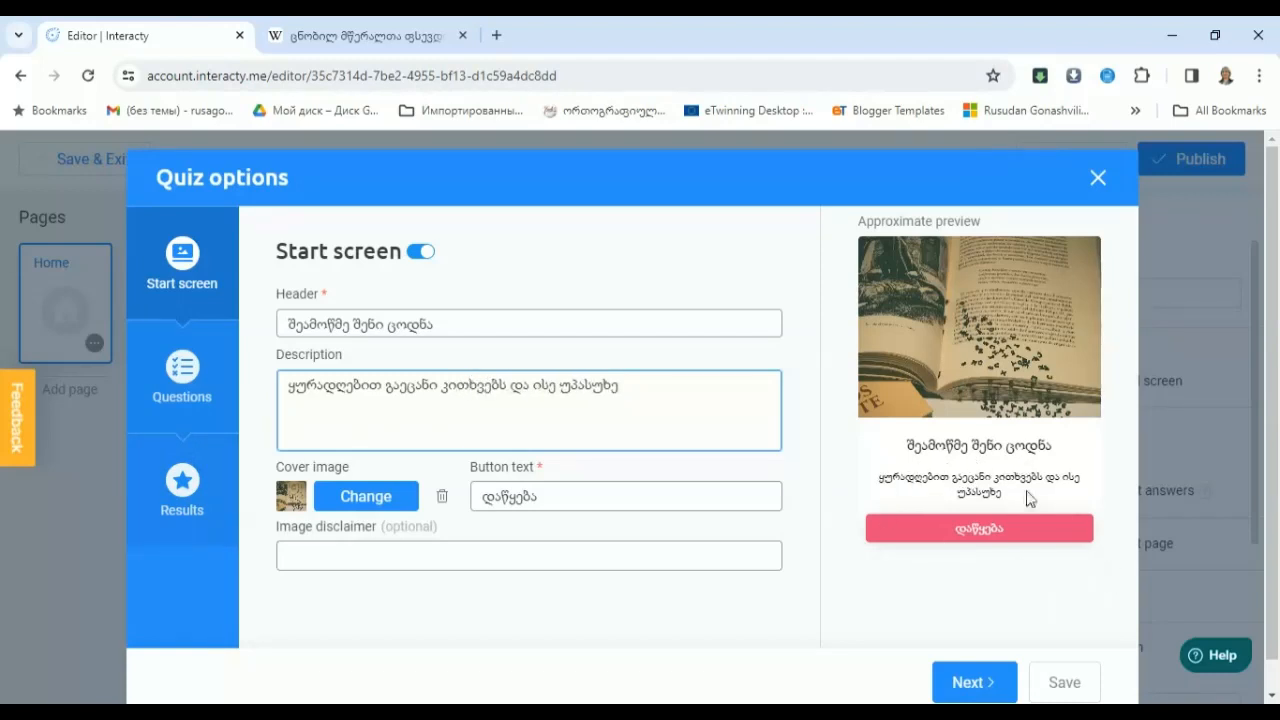
Step: Add a fourth question to the quiz and replace the text of Question 1 with "ვაჟა-ფშაველას გვარი"
{"action": "left_click", "coordinate": [986, 686]}
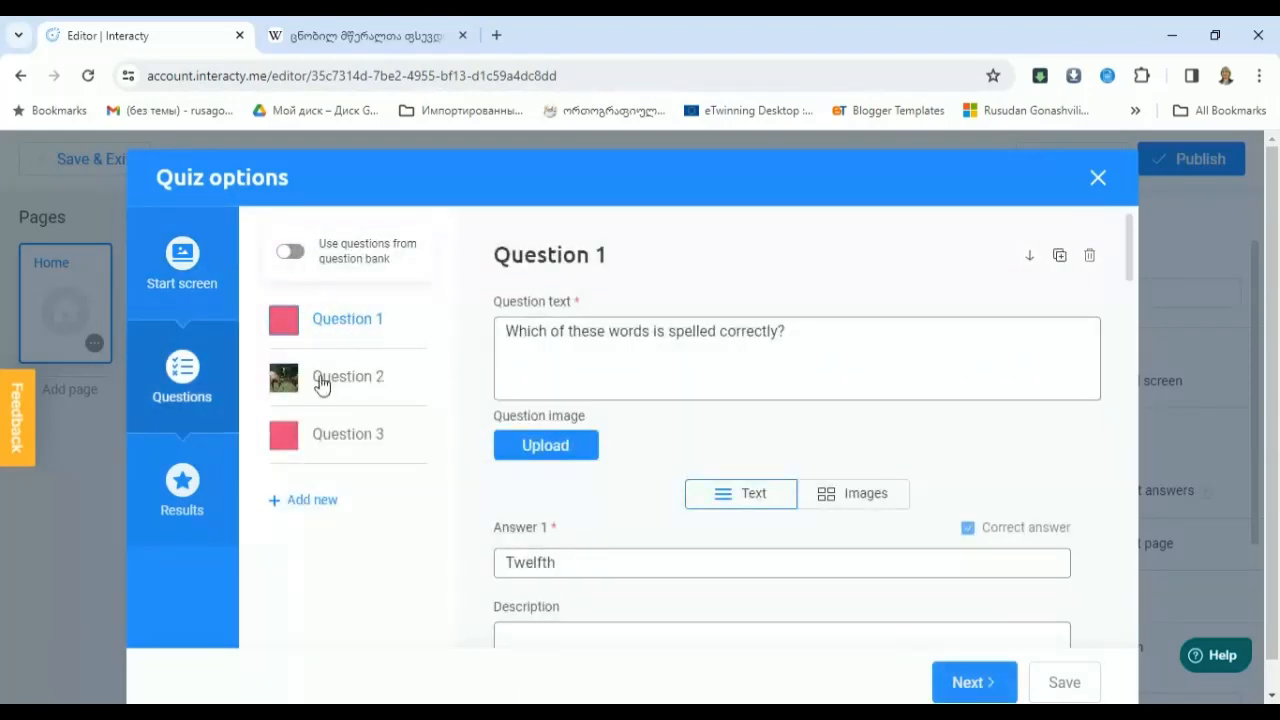
{"action": "left_click", "coordinate": [306, 502]}
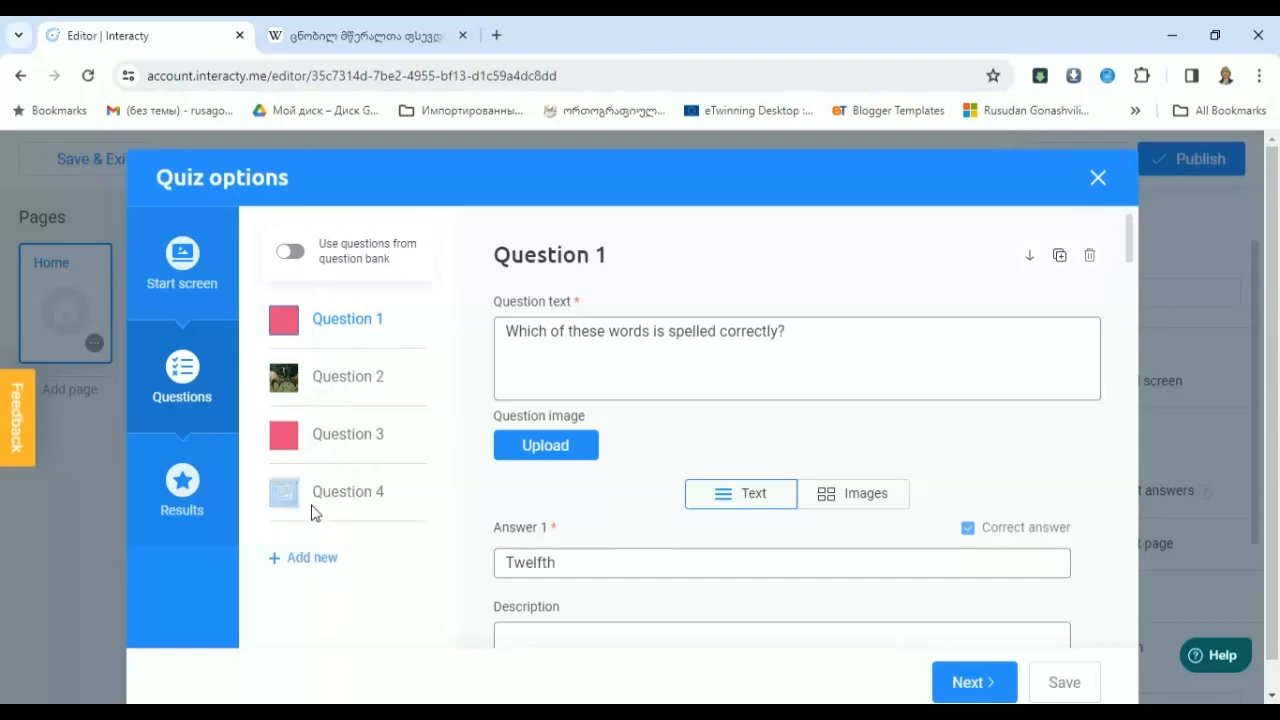
{"action": "left_click", "coordinate": [346, 328]}
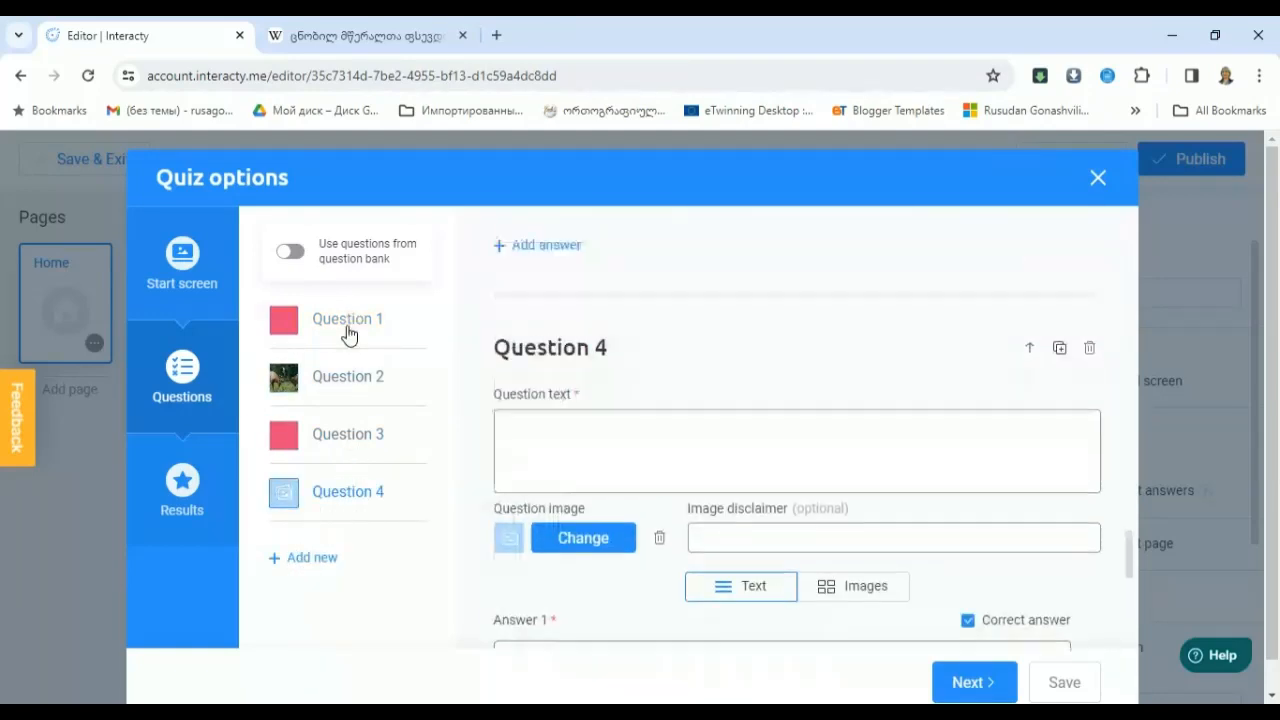
{"action": "triple_click", "coordinate": [502, 337]}
{"action": "type", "text": "ვაჟა"}
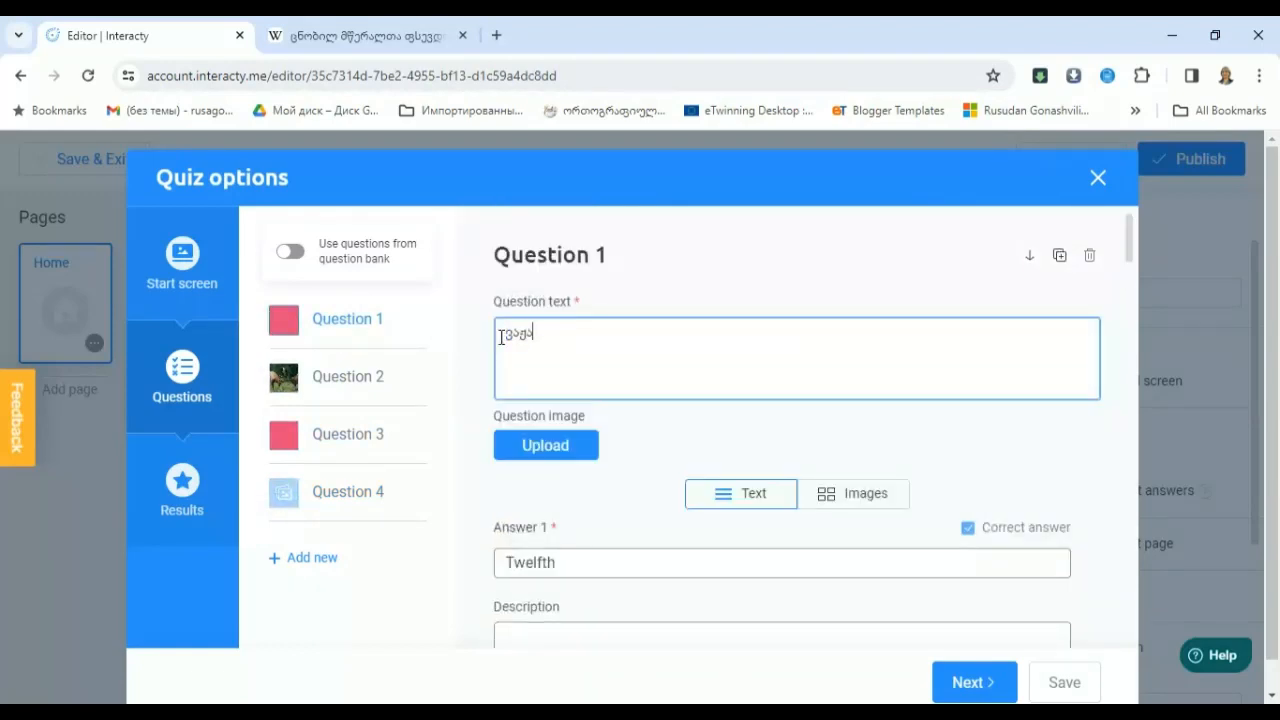
{"action": "type", "text": "-ფშაველას გვარი"}
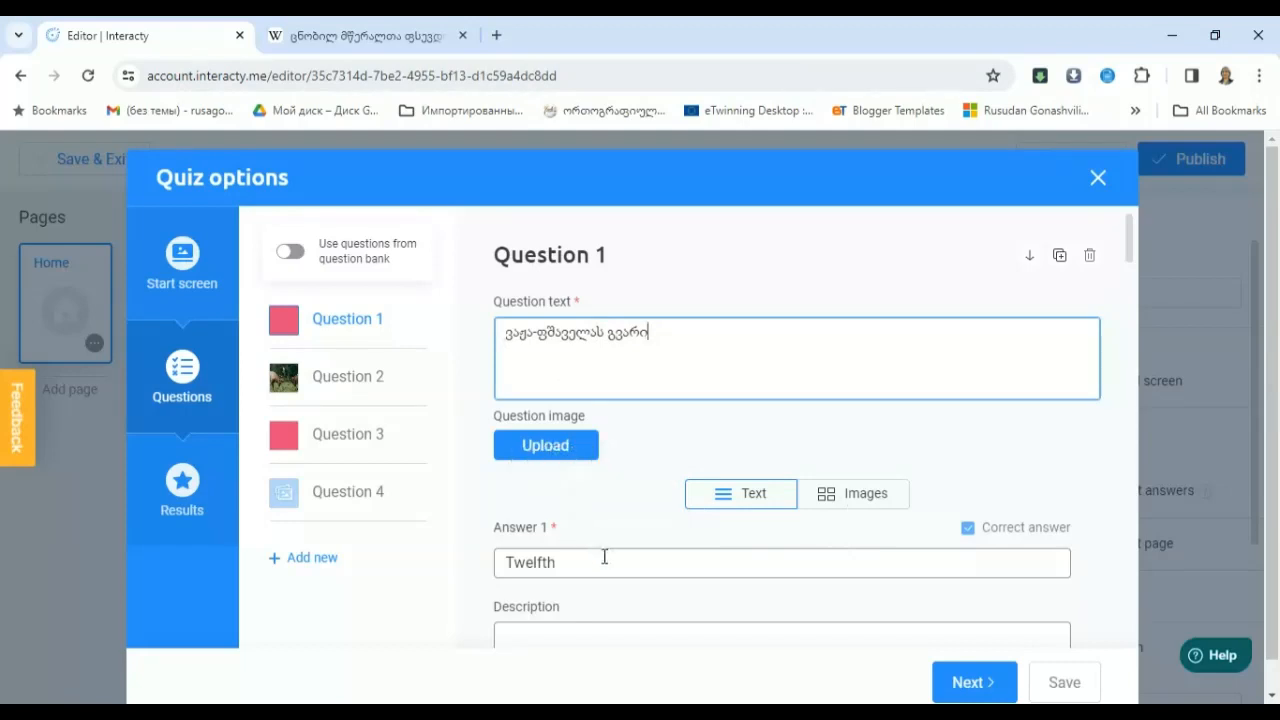
Step: Replace Answer 1 of Question 1 with "რაზიკაშვილი" as the correct answer
{"action": "left_click_drag", "start_coordinate": [568, 560], "coordinate": [494, 564]}
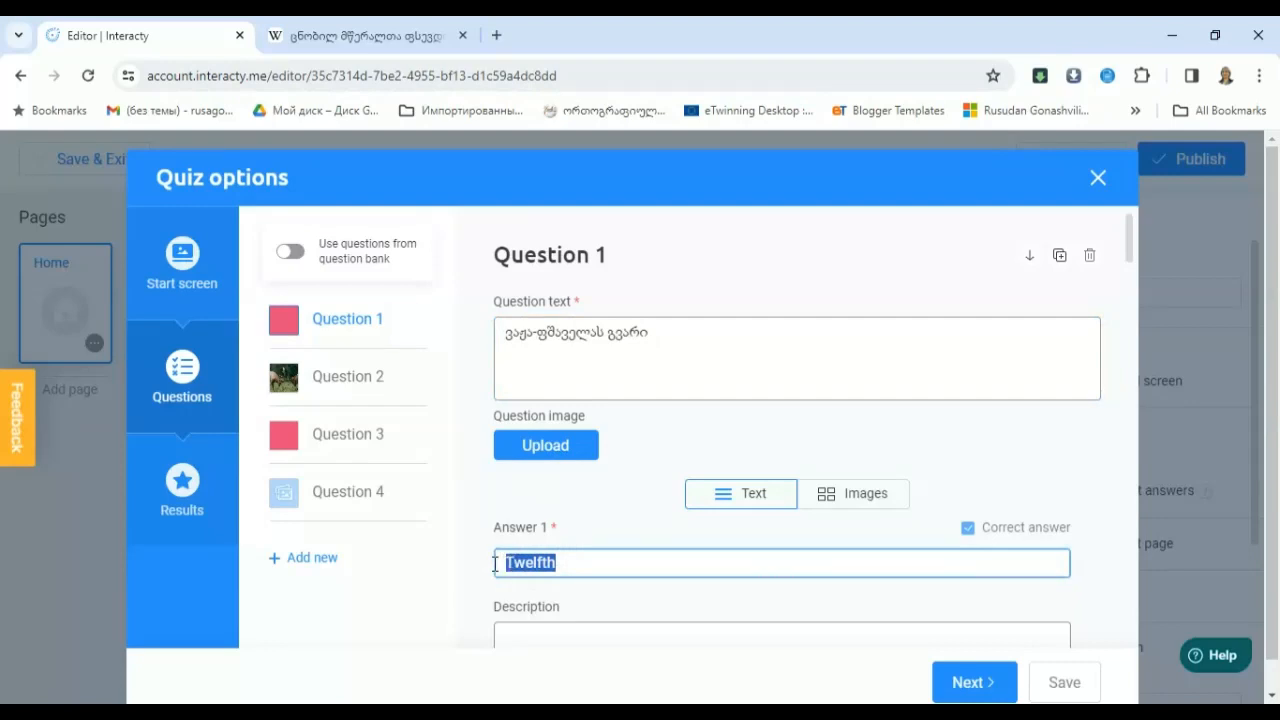
{"action": "type", "text": "რაზიკა"}
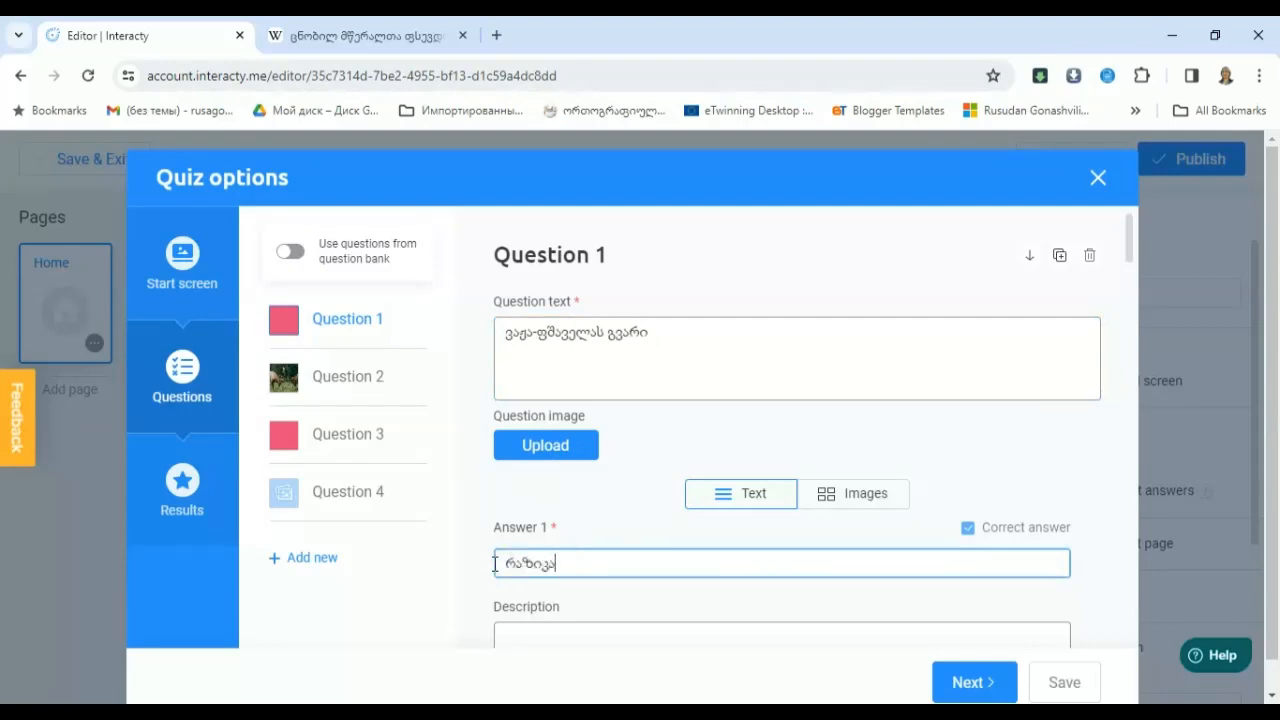
{"action": "type", "text": "შვილი"}
{"action": "left_click", "coordinate": [970, 533]}
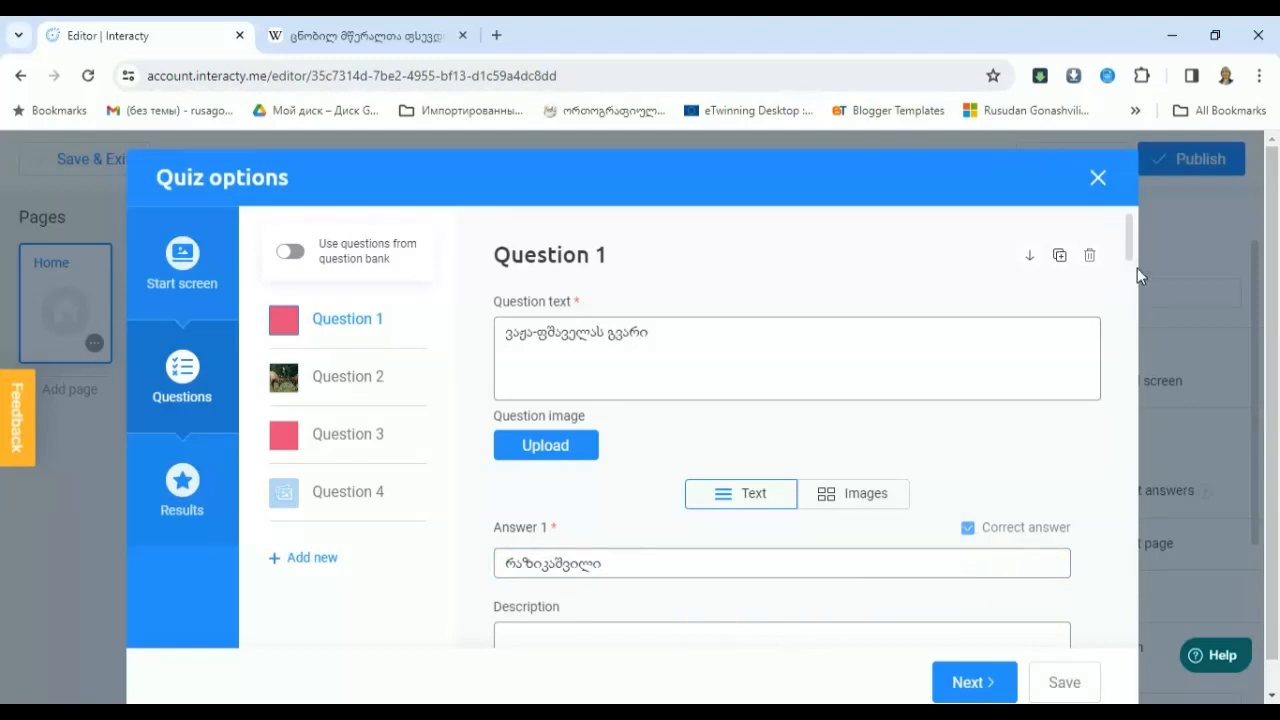
Step: Replace Answer 2 of Question 1 with "ბაჩანაშვილი"
{"action": "mouse_move", "coordinate": [1129, 250]}
{"action": "left_mouse_down"}
{"action": "mouse_move", "coordinate": [1138, 300]}
{"action": "mouse_move", "coordinate": [1142, 268]}
{"action": "left_mouse_up"}
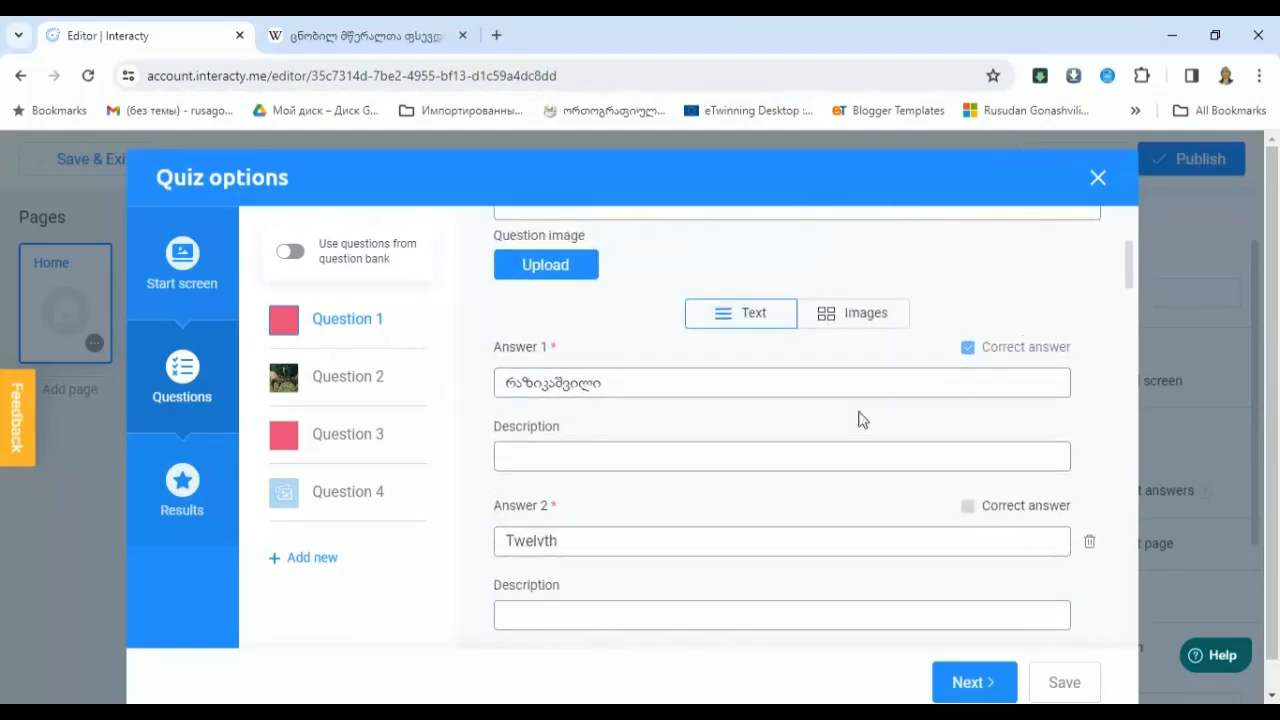
{"action": "left_click", "coordinate": [557, 541]}
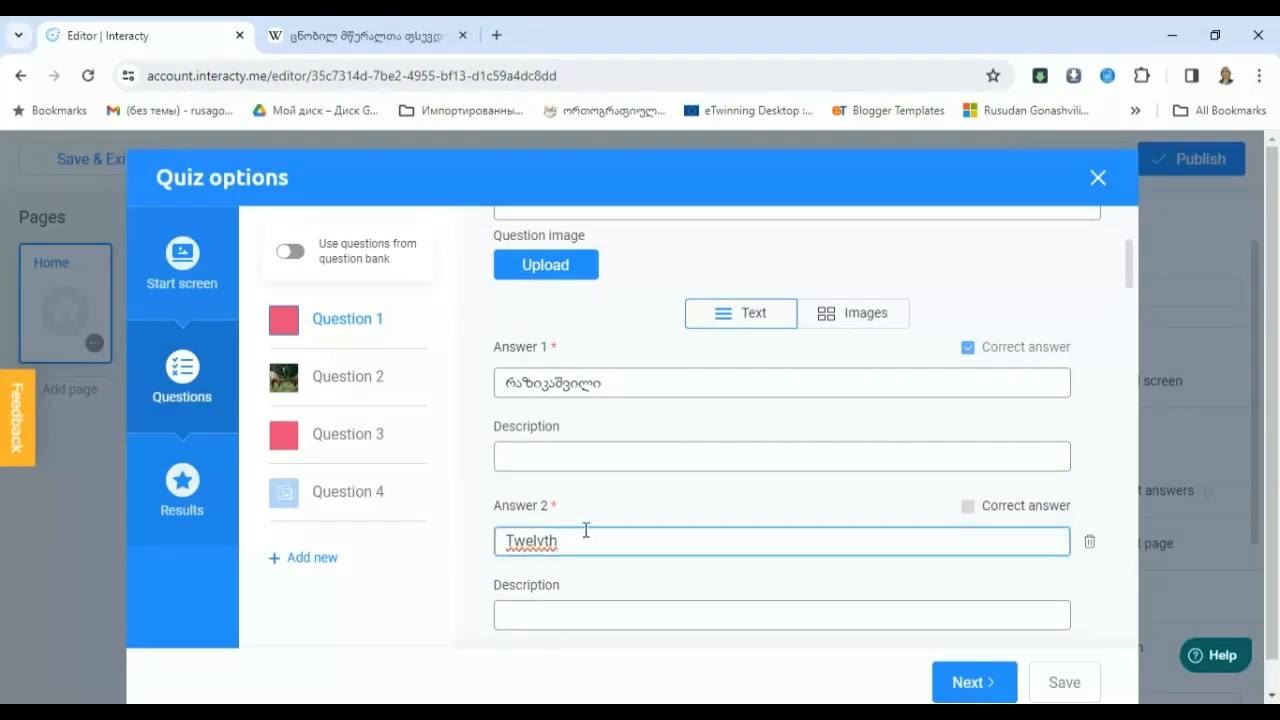
{"action": "left_click_drag", "start_coordinate": [586, 529], "coordinate": [497, 549]}
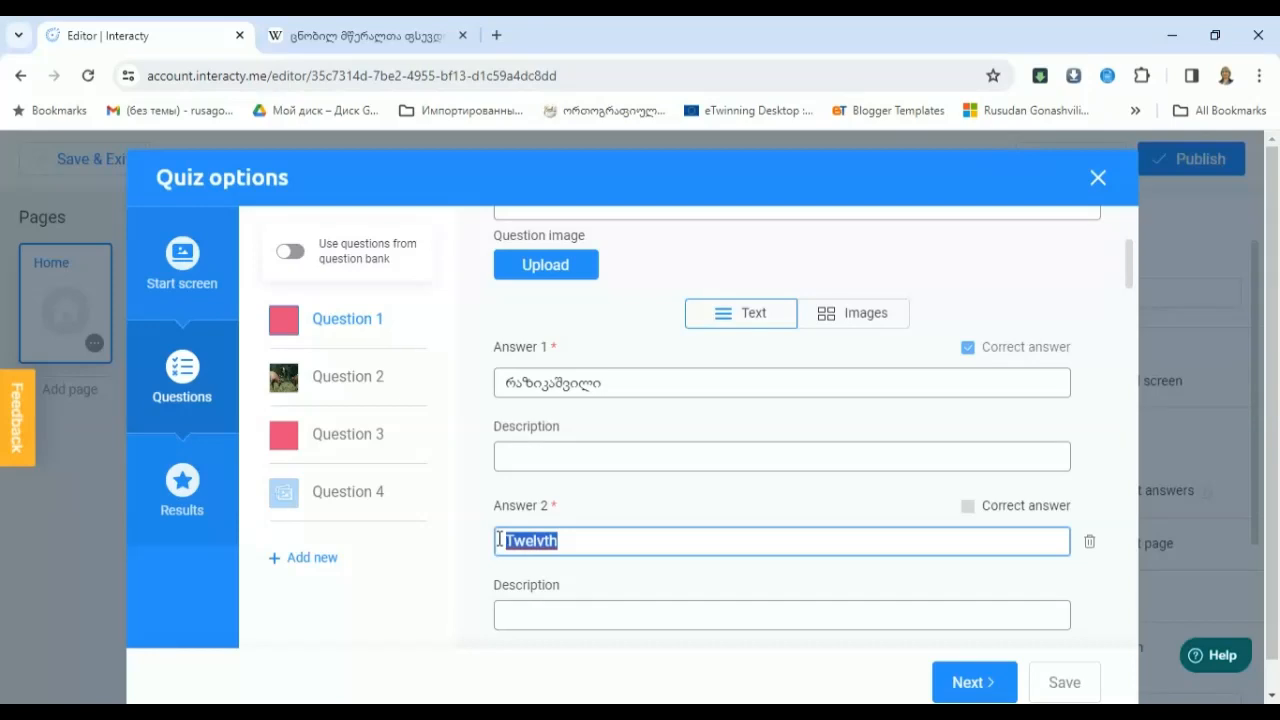
{"action": "type", "text": "ზაჩან"}
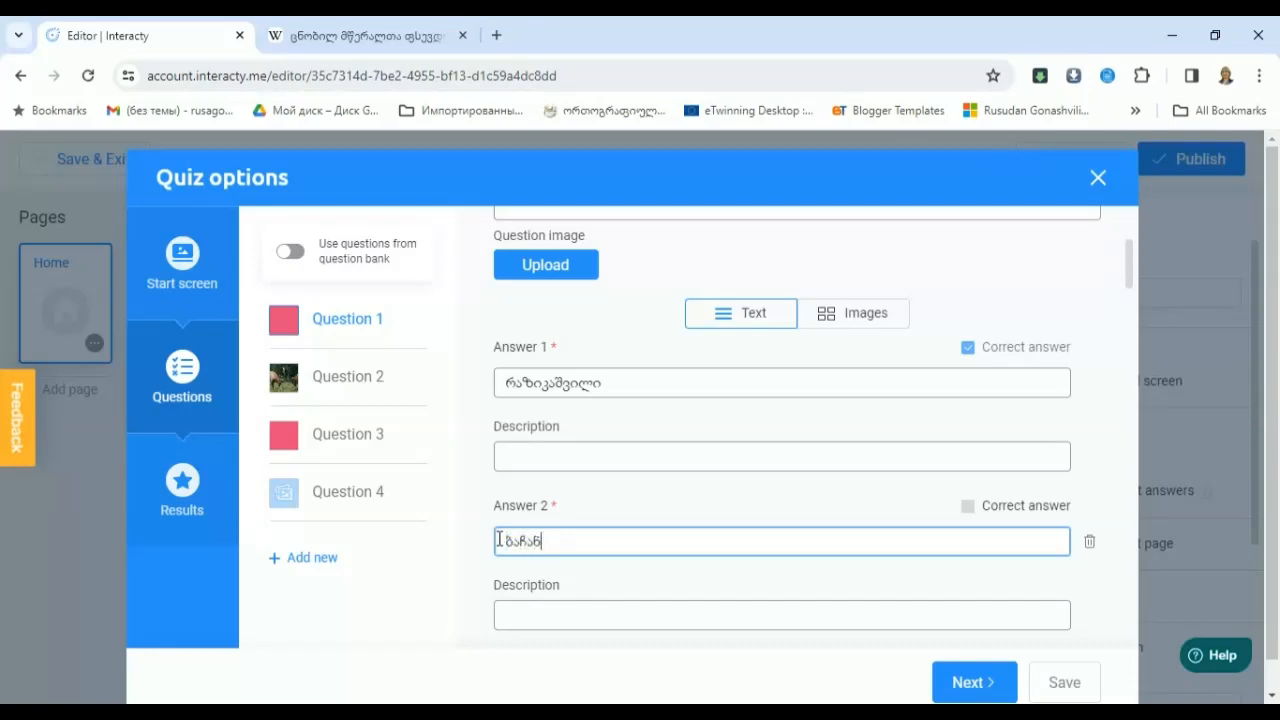
{"action": "type", "text": "აშვილი"}
Step: Try out the correct-answer marks on Answers 1 and 2 of Question 1
{"action": "left_click", "coordinate": [966, 350]}
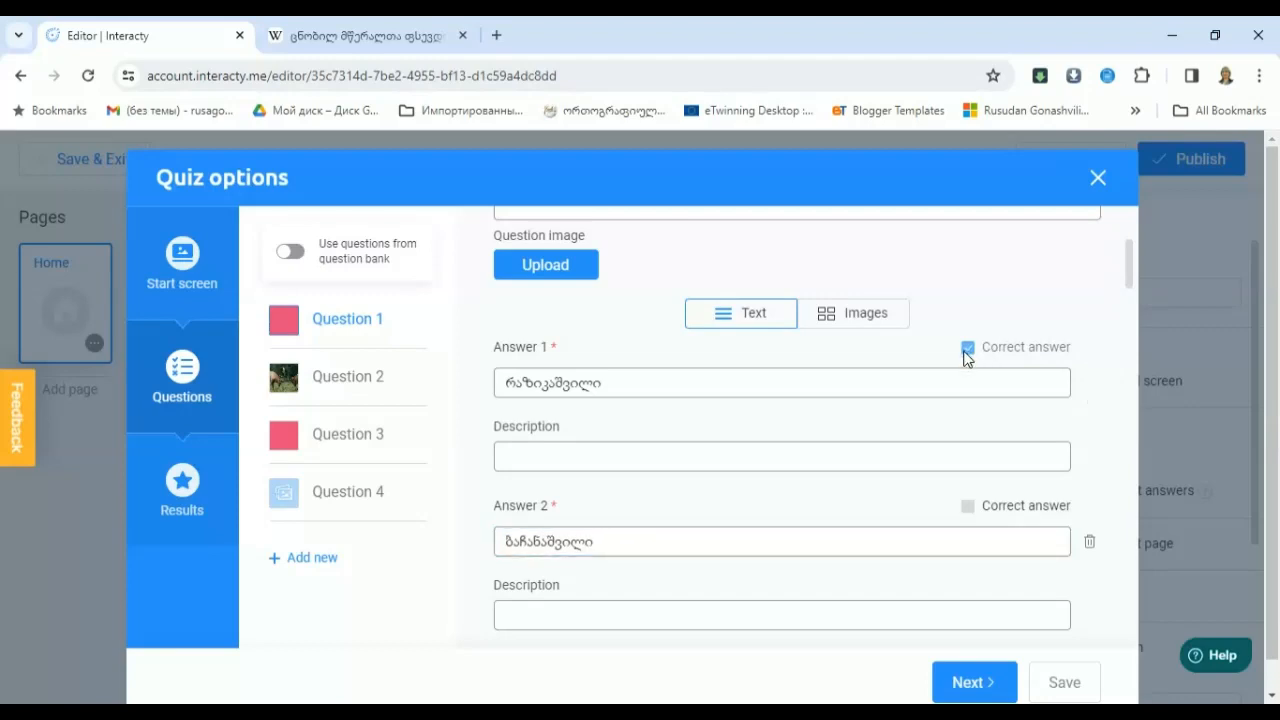
{"action": "left_click", "coordinate": [968, 509]}
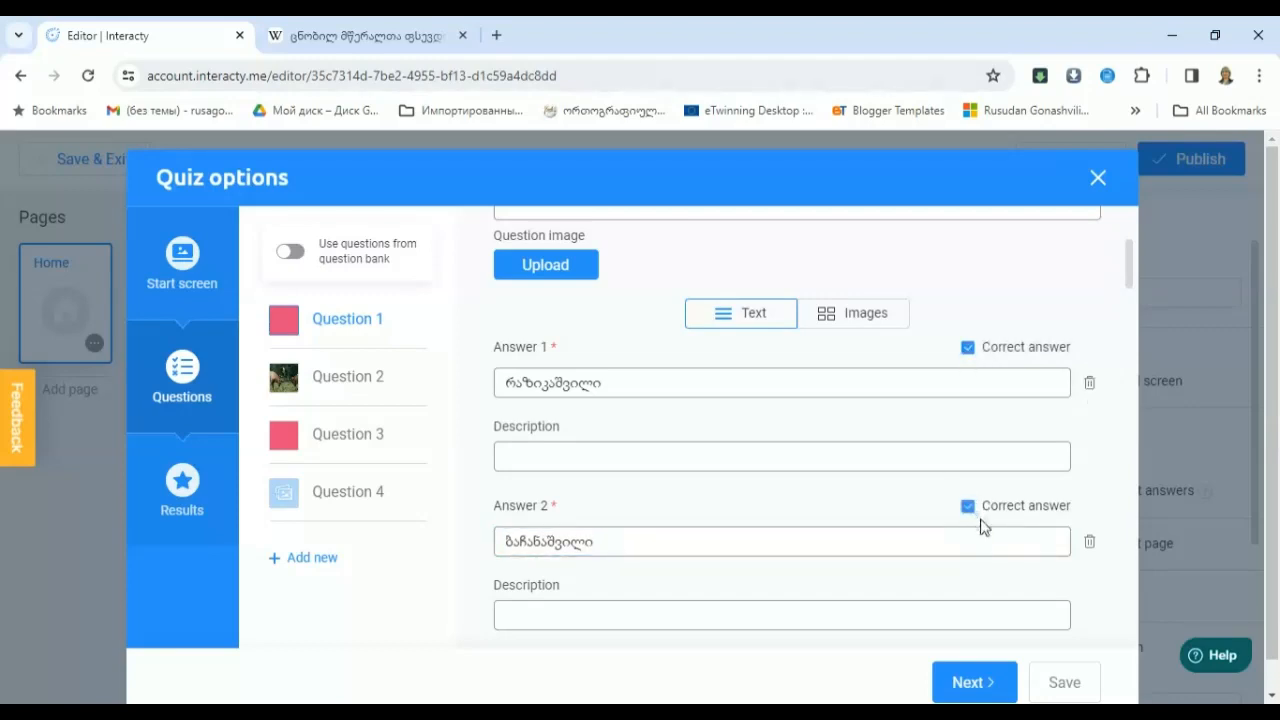
{"action": "left_click", "coordinate": [967, 350]}
{"action": "left_click", "coordinate": [968, 350]}
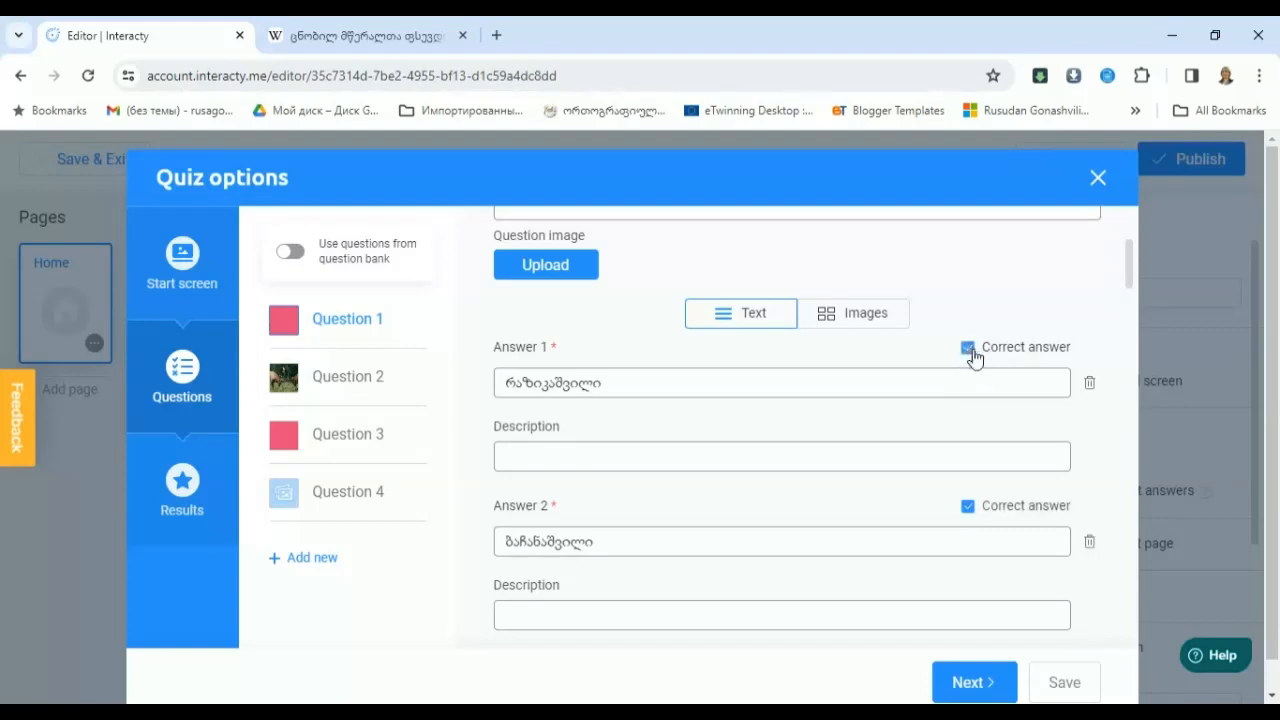
{"action": "left_click", "coordinate": [969, 508]}
Step: Replace Answer 3 of Question 1 with "ბადრიშვილი"
{"action": "left_click_drag", "start_coordinate": [1131, 281], "coordinate": [1136, 316]}
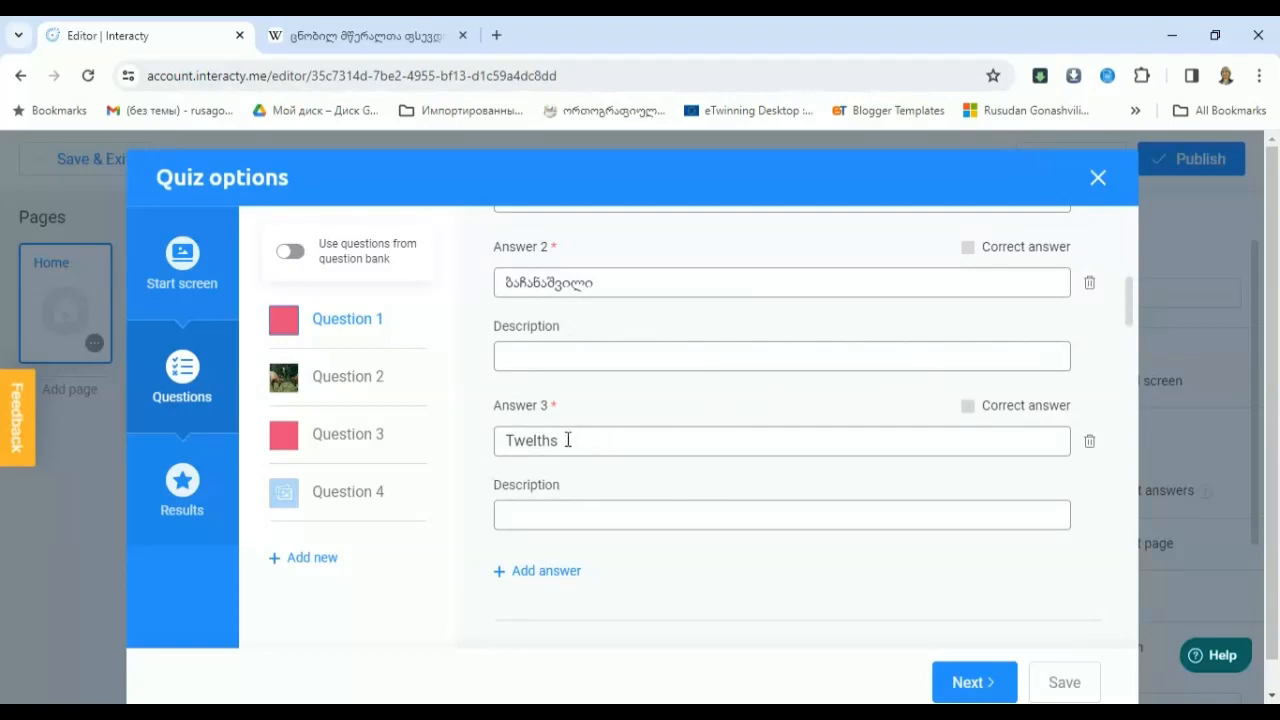
{"action": "left_click_drag", "start_coordinate": [566, 441], "coordinate": [491, 463]}
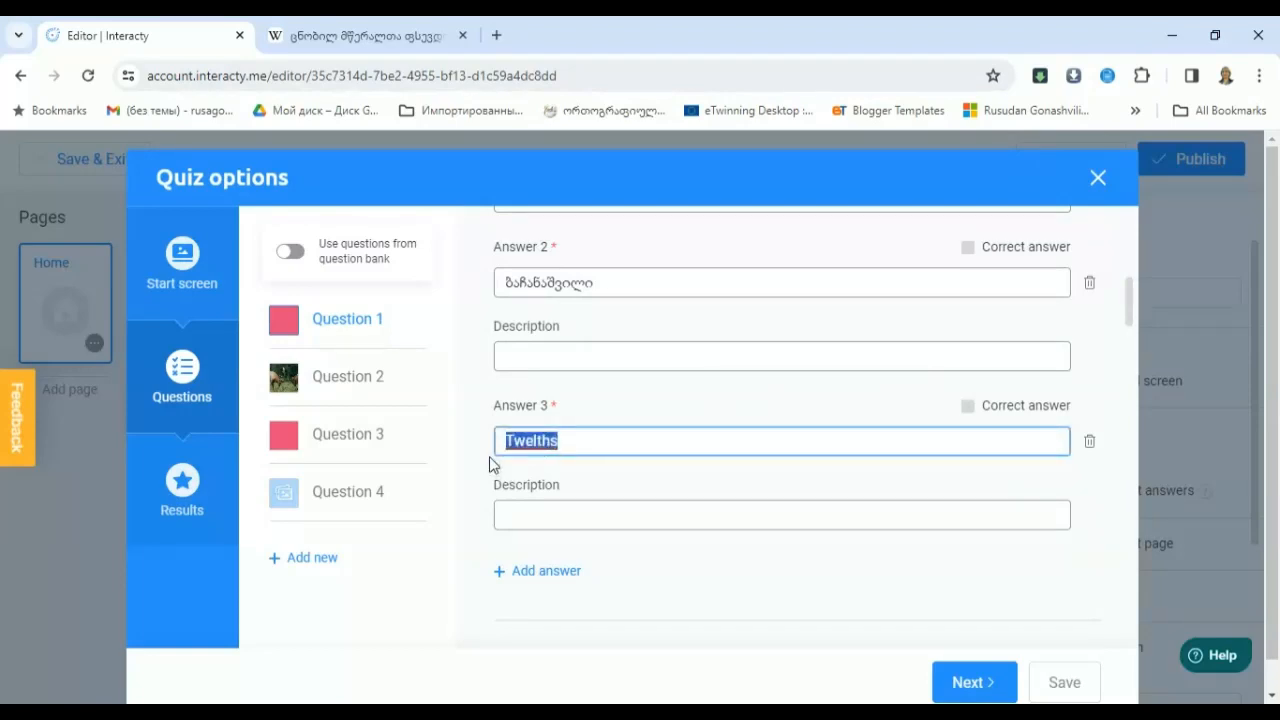
{"action": "type", "text": "ზაღ"}
{"action": "type", "text": "რიშვილი"}
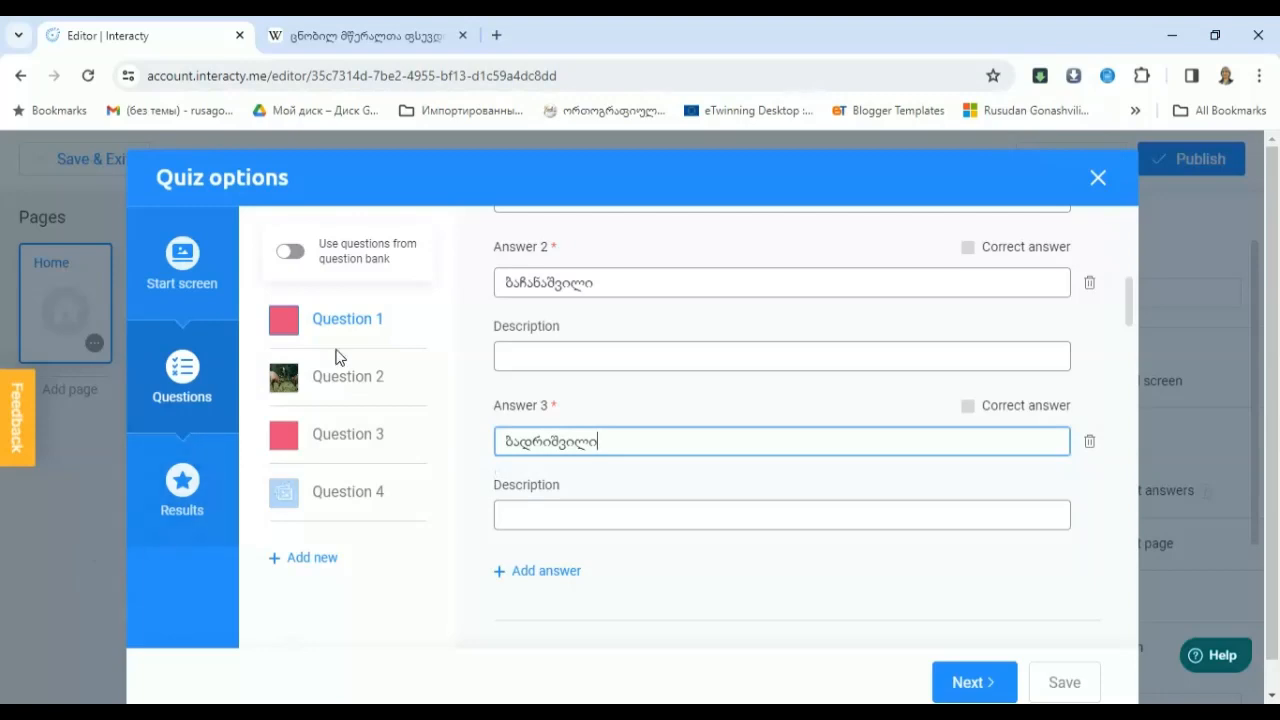
Step: Replace the text of Question 2 with "ვინ არის ფოტოზე გამოსახული?"
{"action": "left_click", "coordinate": [347, 387]}
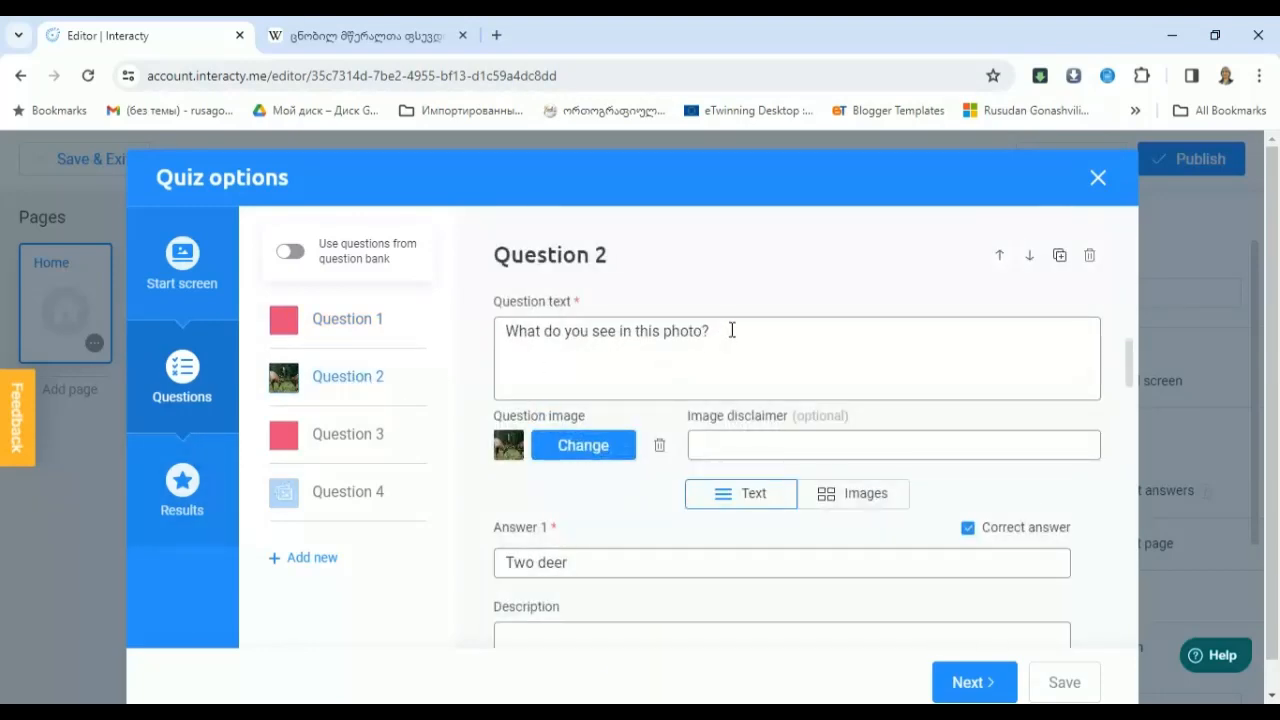
{"action": "left_click_drag", "start_coordinate": [732, 330], "coordinate": [492, 353]}
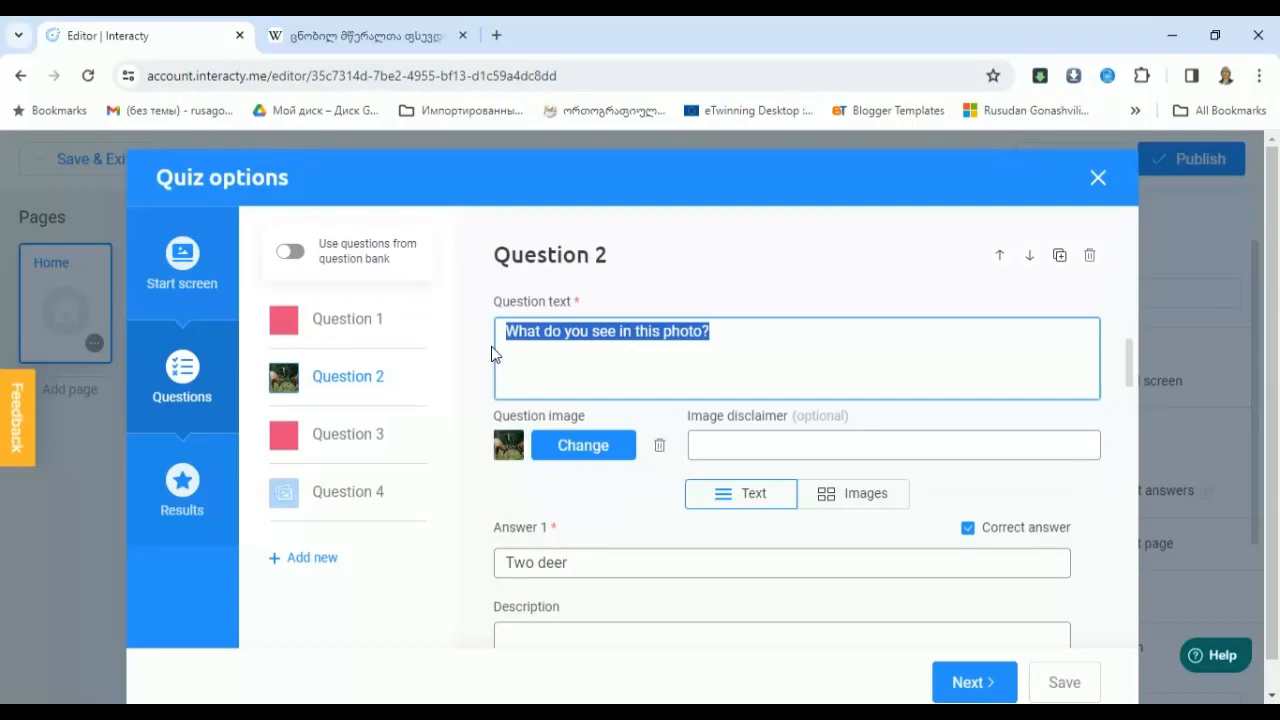
{"action": "type", "text": "ვინ ა"}
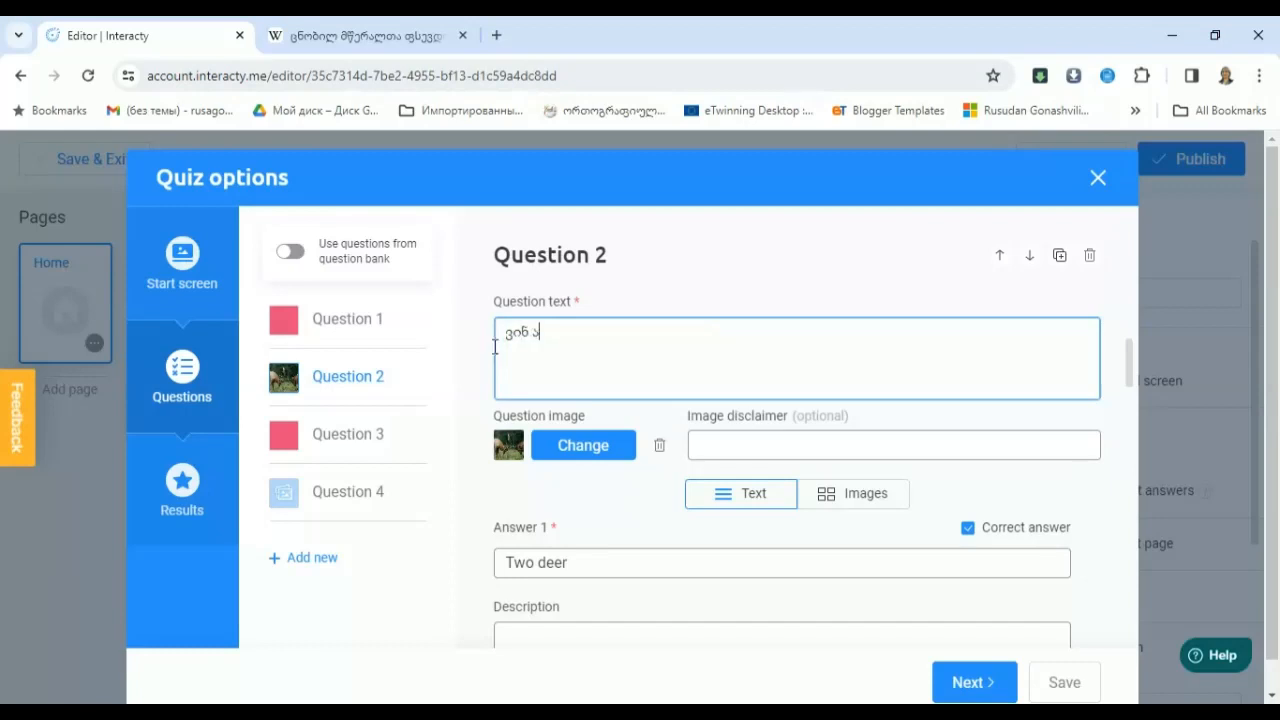
{"action": "type", "text": "რის ფოტოზე გამო"}
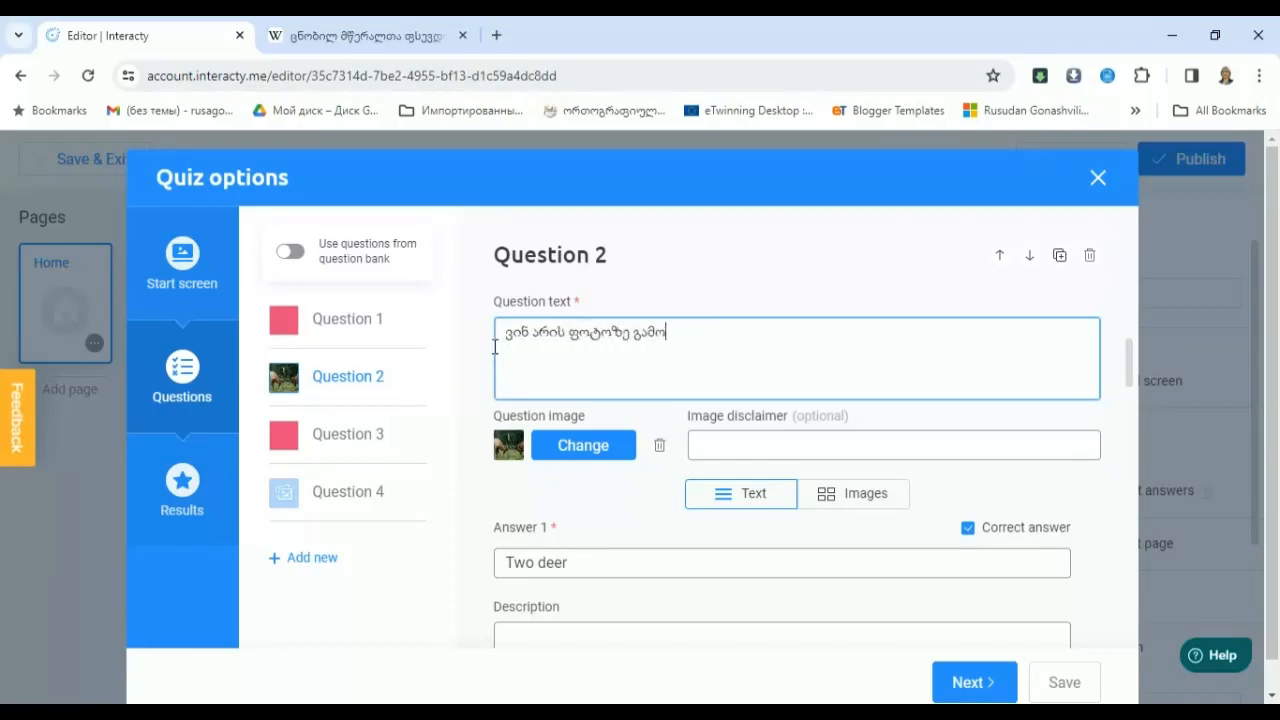
{"action": "type", "text": "სახულუი"}
Step: Replace the image of Question 2 with the portrait of the man with a moustache and dark suit from the library
{"action": "left_click", "coordinate": [569, 452]}
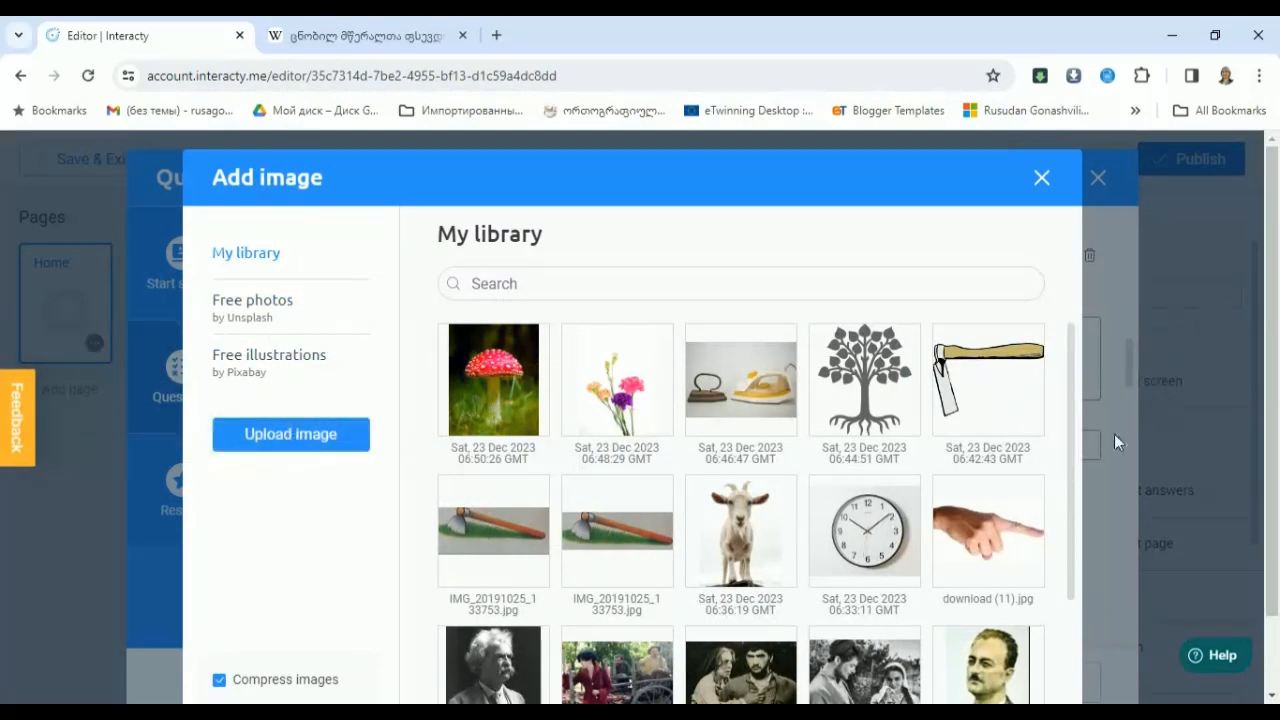
{"action": "mouse_move", "coordinate": [957, 663]}
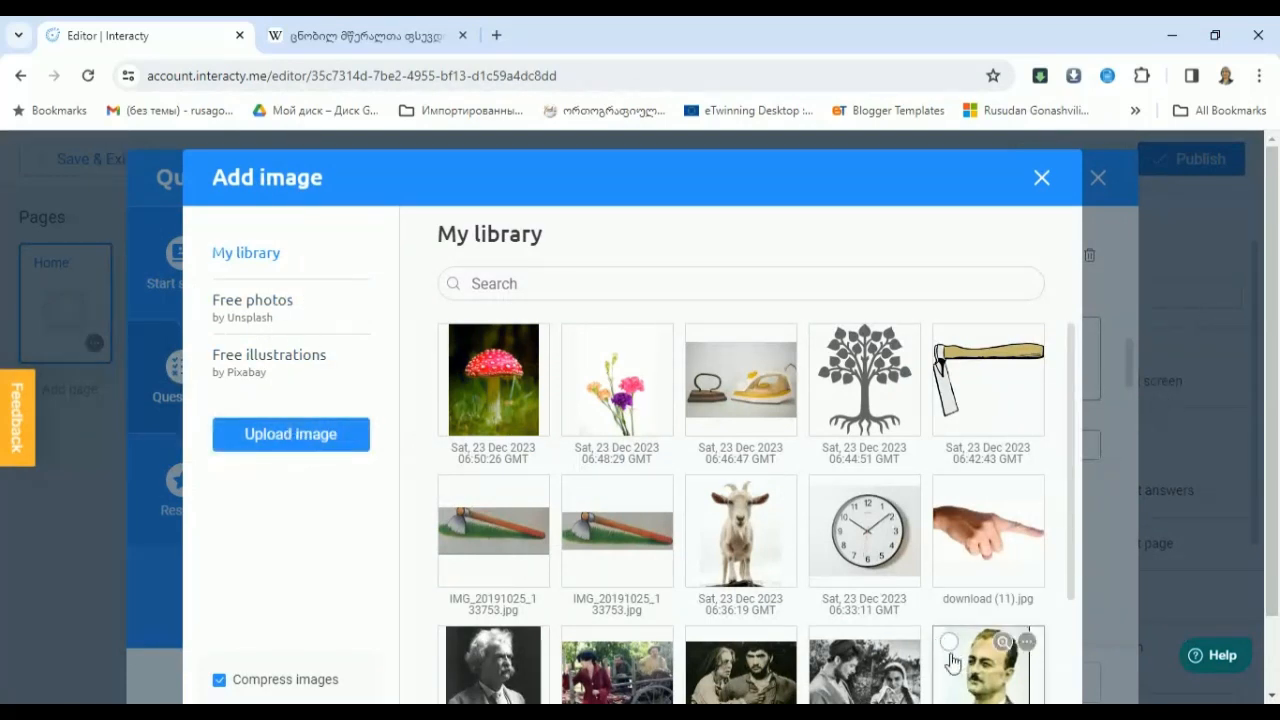
{"action": "left_click", "coordinate": [949, 646]}
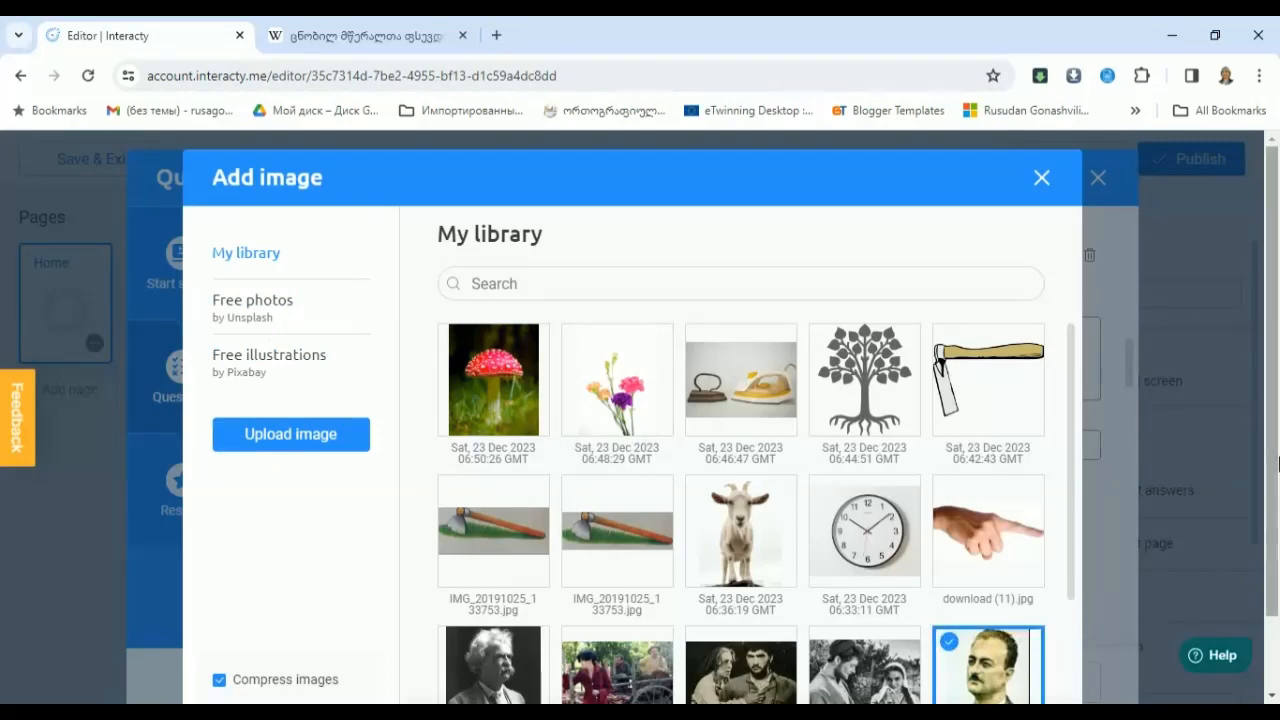
{"action": "scroll", "coordinate": [1185, 542], "scroll_direction": "down", "scroll_amount": 1}
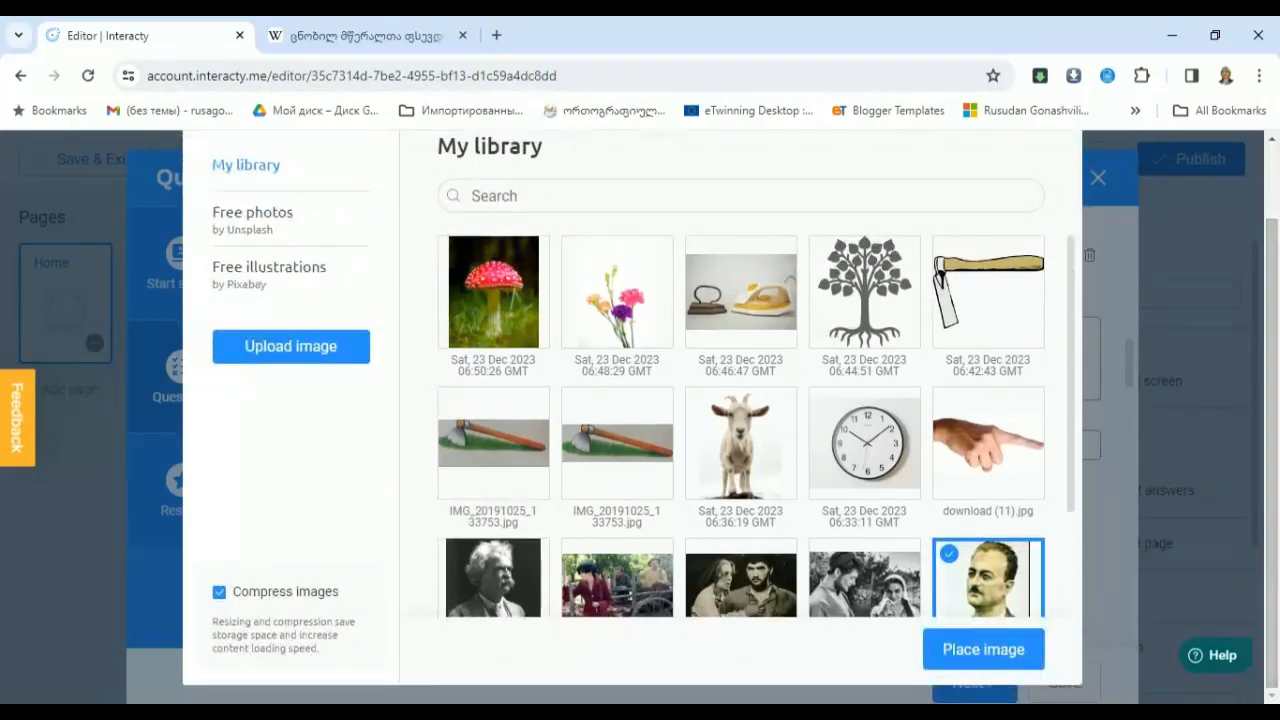
{"action": "left_click", "coordinate": [966, 656]}
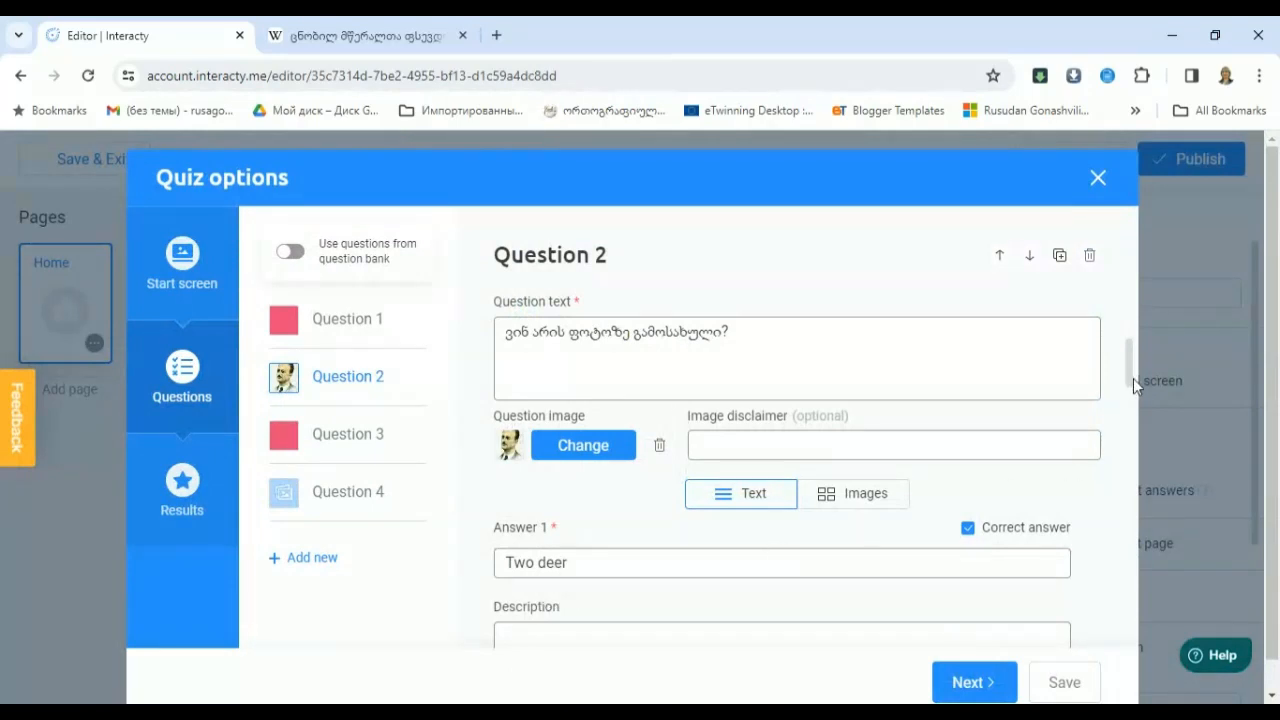
Step: Replace Answers 1 and 2 of Question 2 with "კოლაუ ნადირაძე" and "პაოლო იაშვილი"
{"action": "scroll", "coordinate": [1133, 378], "scroll_direction": "down", "scroll_amount": 3}
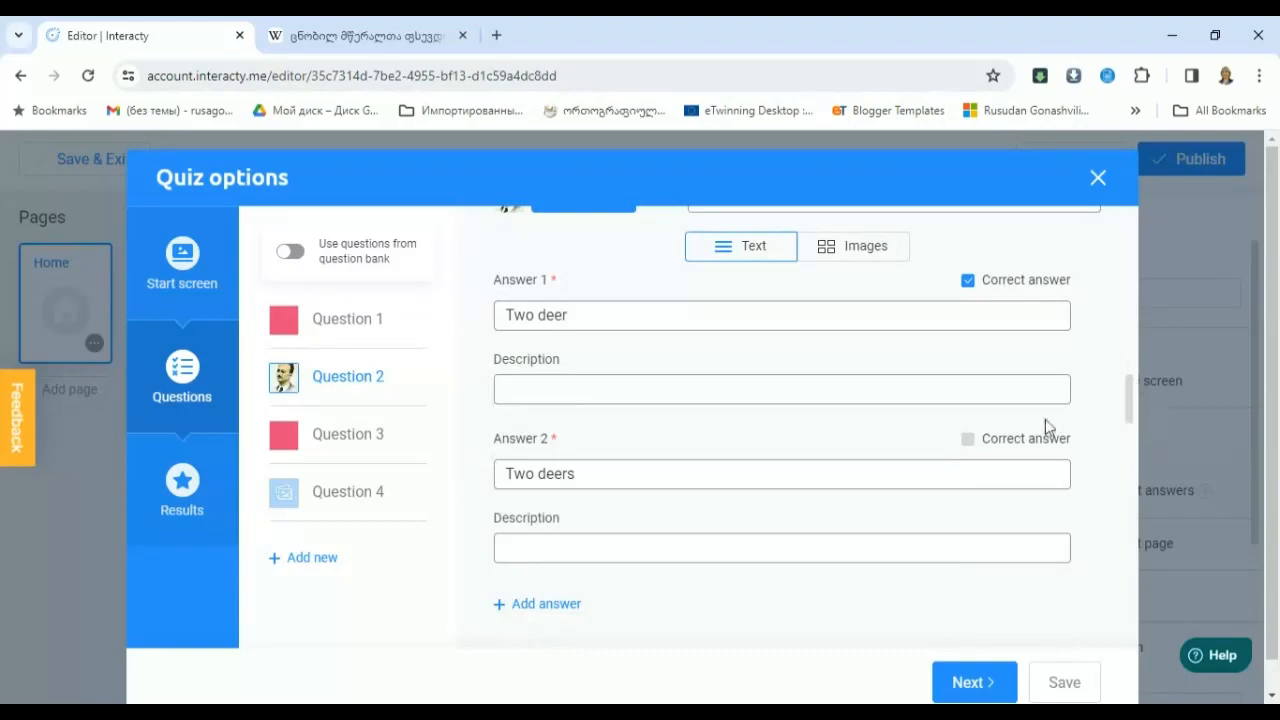
{"action": "left_click_drag", "start_coordinate": [573, 316], "coordinate": [499, 311]}
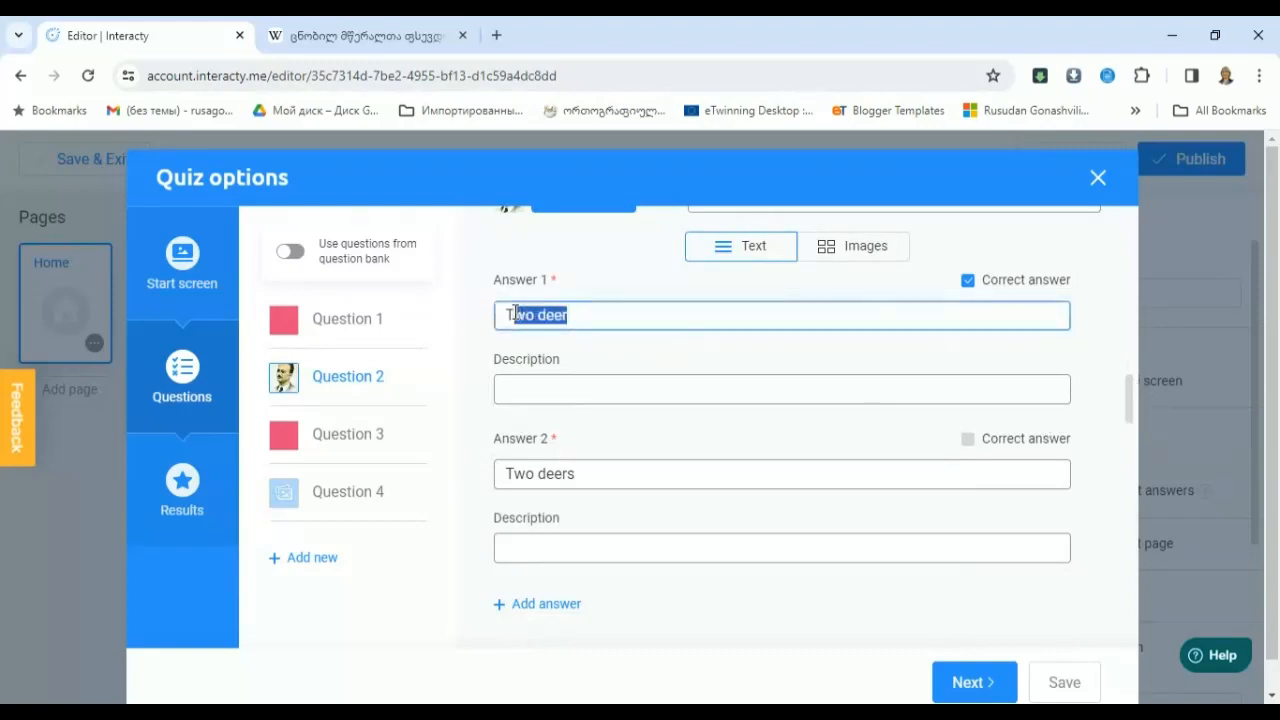
{"action": "type", "text": "კო"}
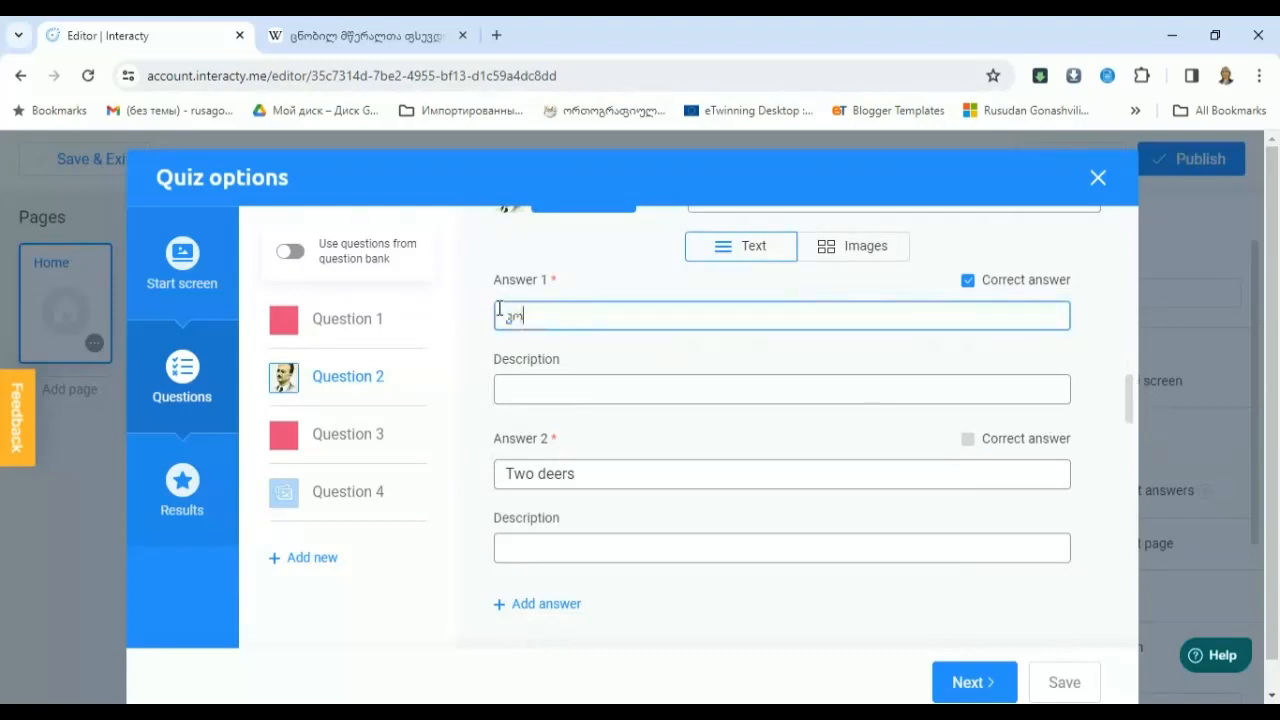
{"action": "type", "text": "ლაუ ნადირაძე"}
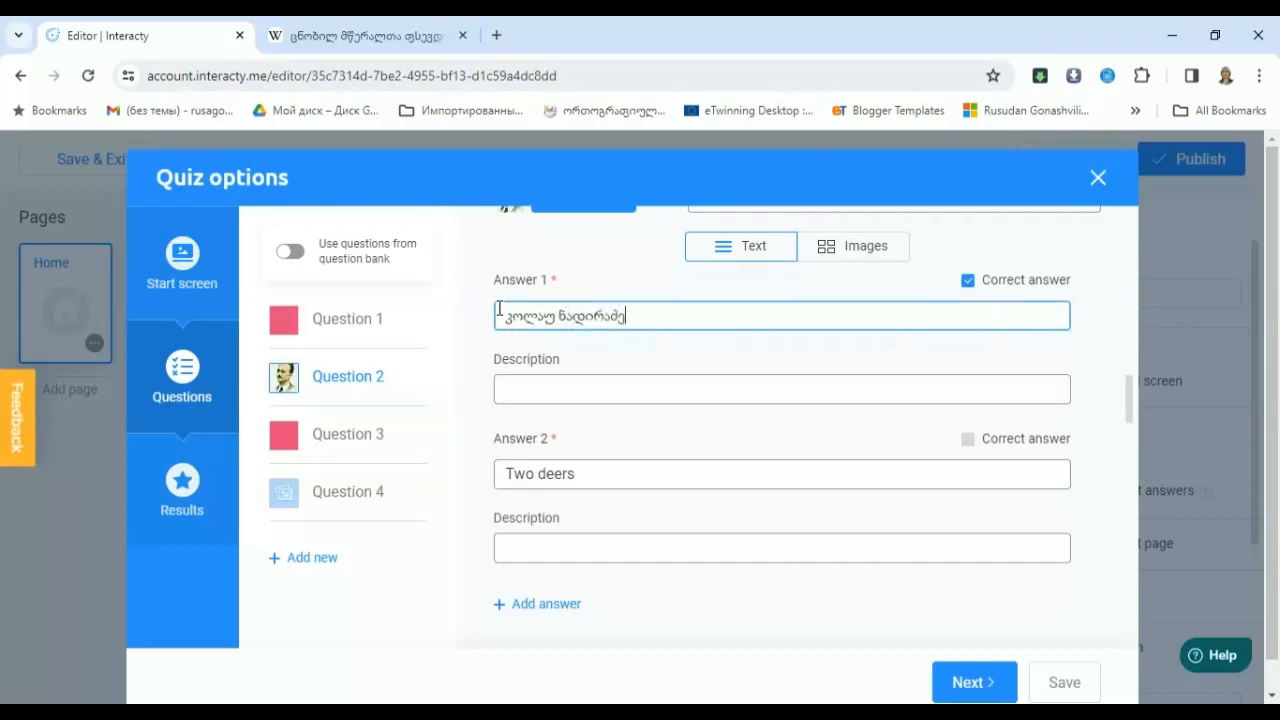
{"action": "left_click", "coordinate": [524, 479]}
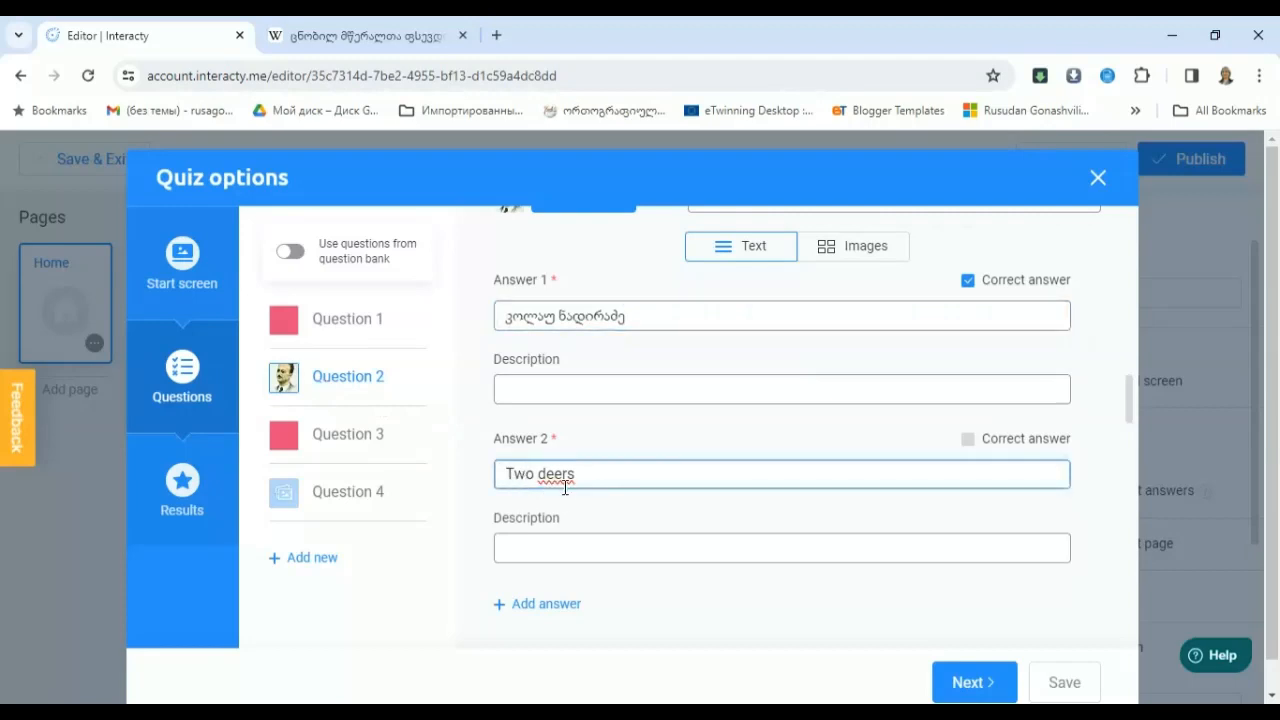
{"action": "left_click_drag", "start_coordinate": [585, 476], "coordinate": [497, 476]}
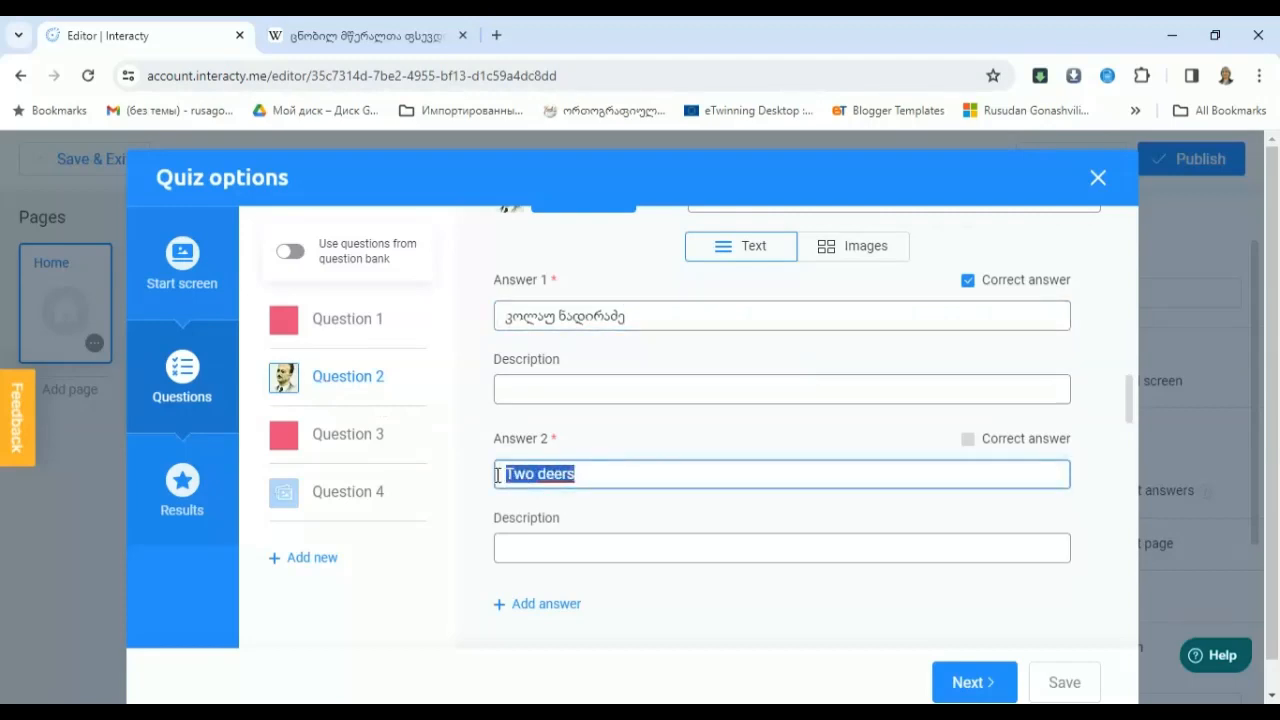
{"action": "type", "text": "ვ"}
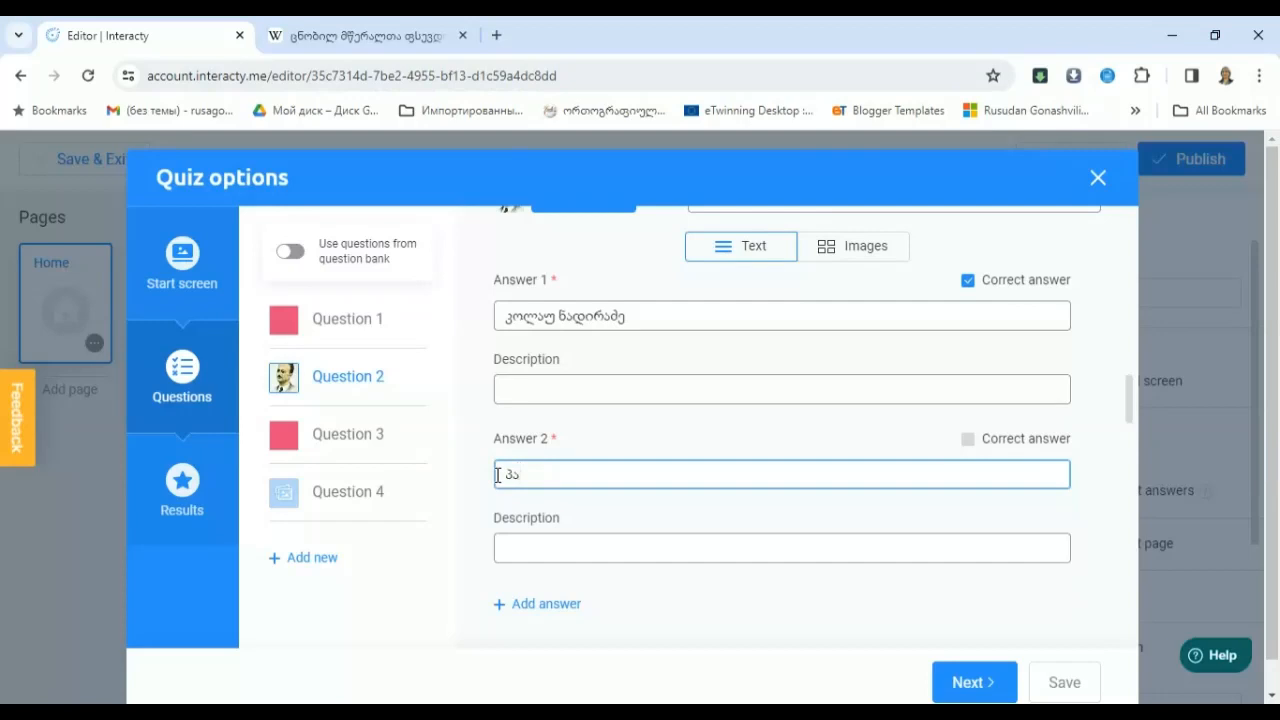
{"action": "type", "text": "აოლო იაშვილი"}
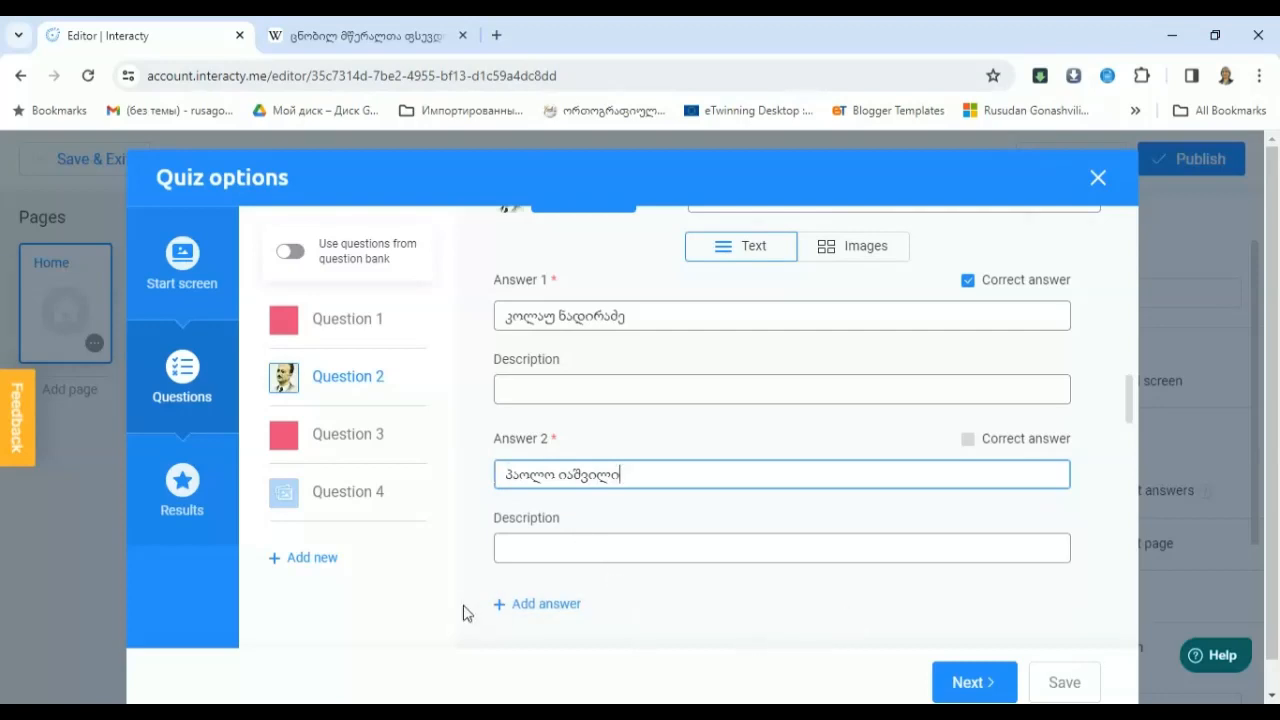
Step: Add "გრიგოლ რობაქიძე" as Answer 3 of Question 2 and mark Answer 2 as the only correct answer
{"action": "left_click", "coordinate": [536, 606]}
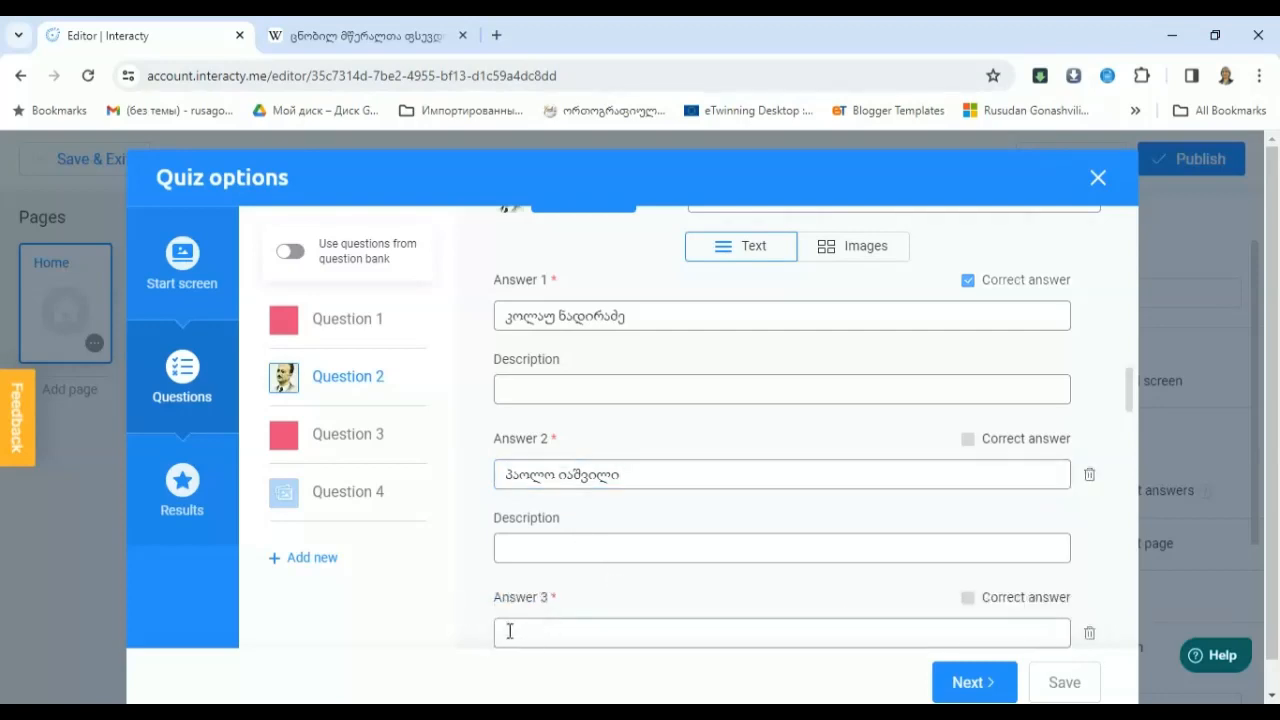
{"action": "left_click", "coordinate": [508, 631]}
{"action": "type", "text": "გრი"}
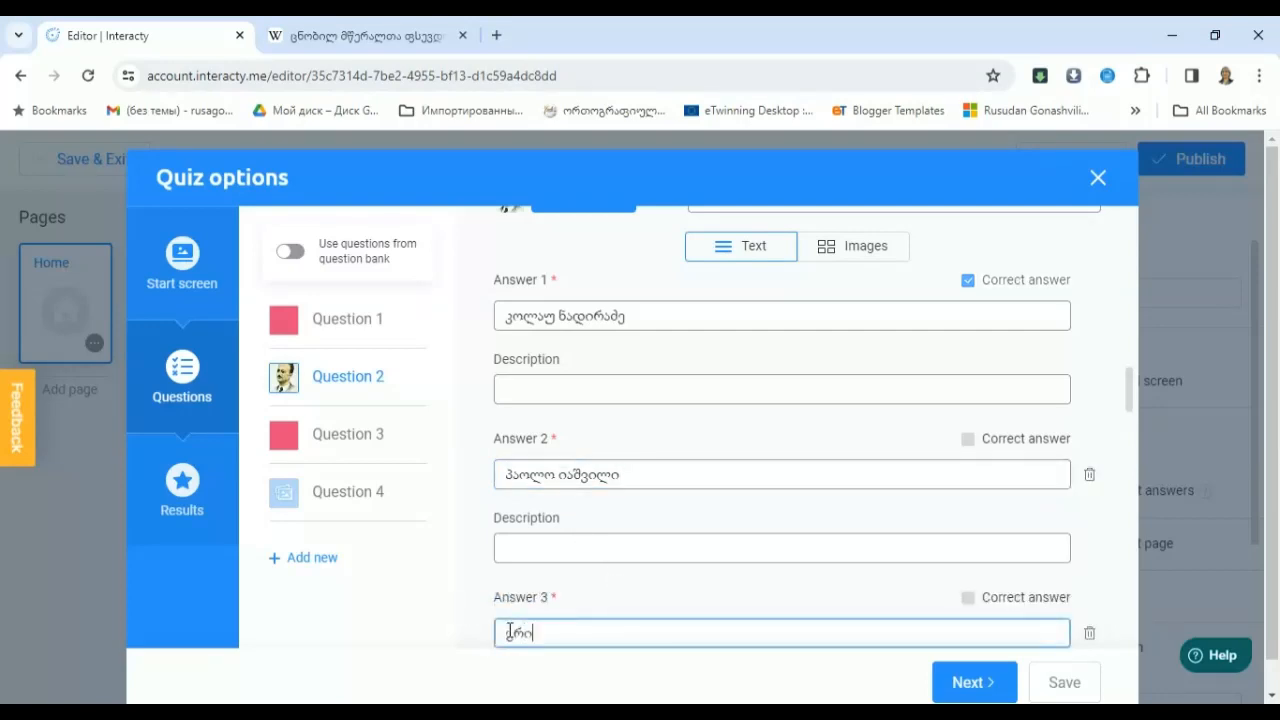
{"action": "type", "text": "გოლ რობაქიძე"}
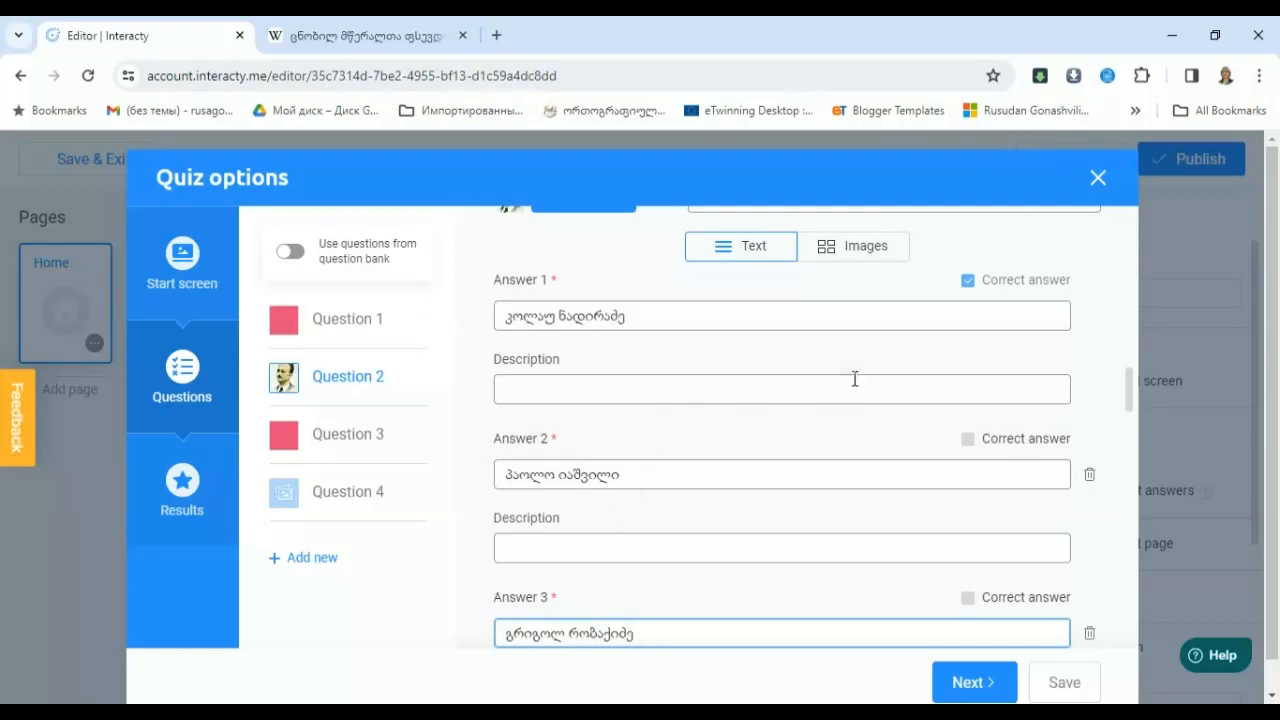
{"action": "left_click", "coordinate": [975, 444]}
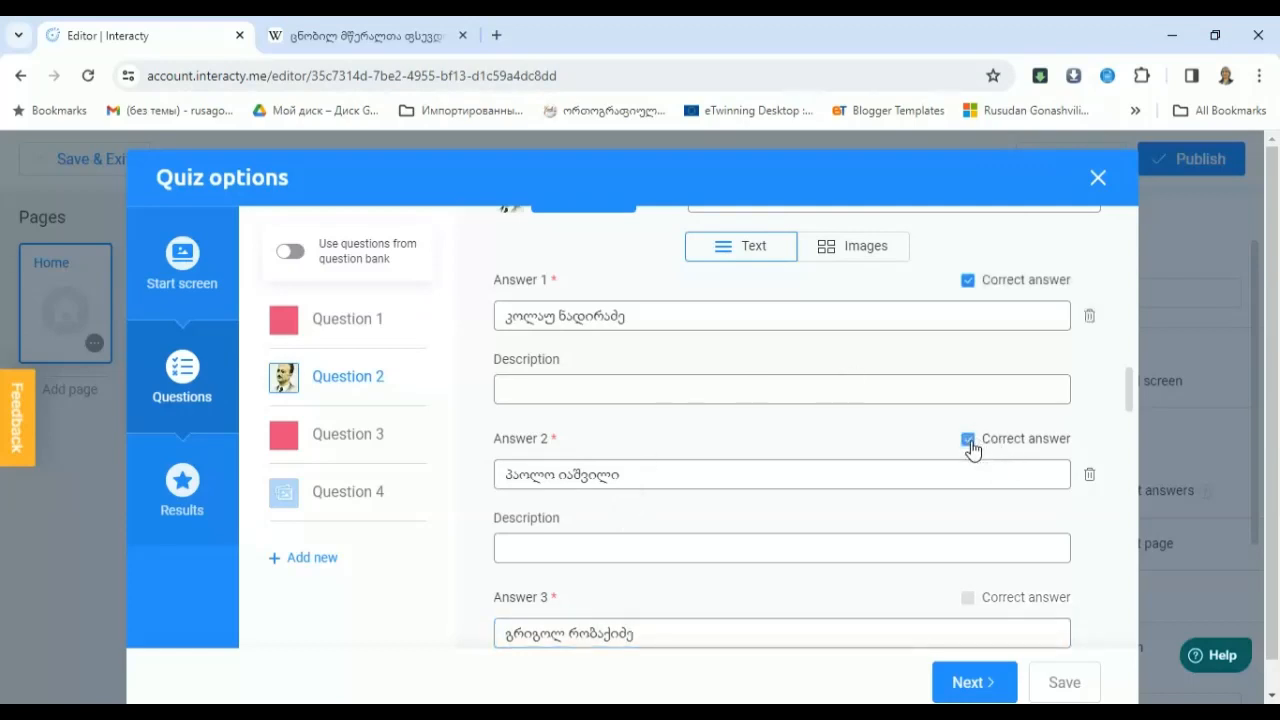
{"action": "left_click", "coordinate": [969, 286]}
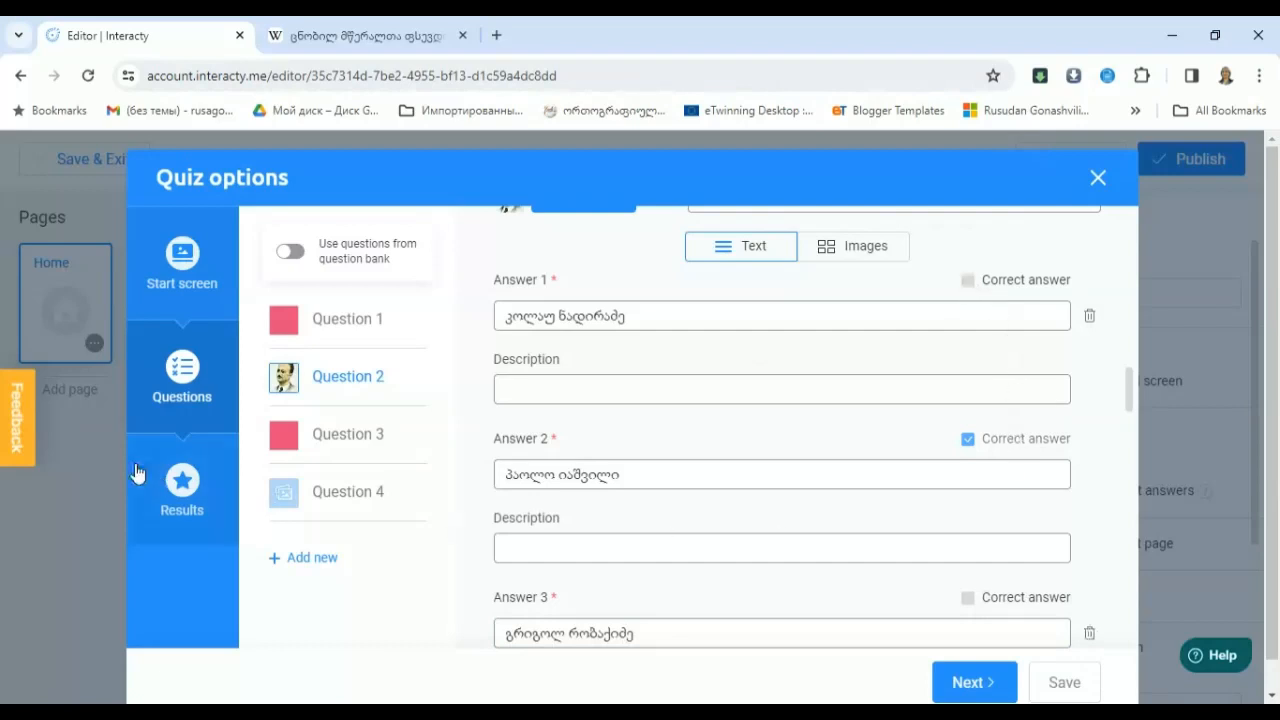
Step: Replace the text of Question 3 with "რომელ სურათზეა ოთარაანთ ქვრივის ეკრანიზაცია"
{"action": "left_click", "coordinate": [363, 446]}
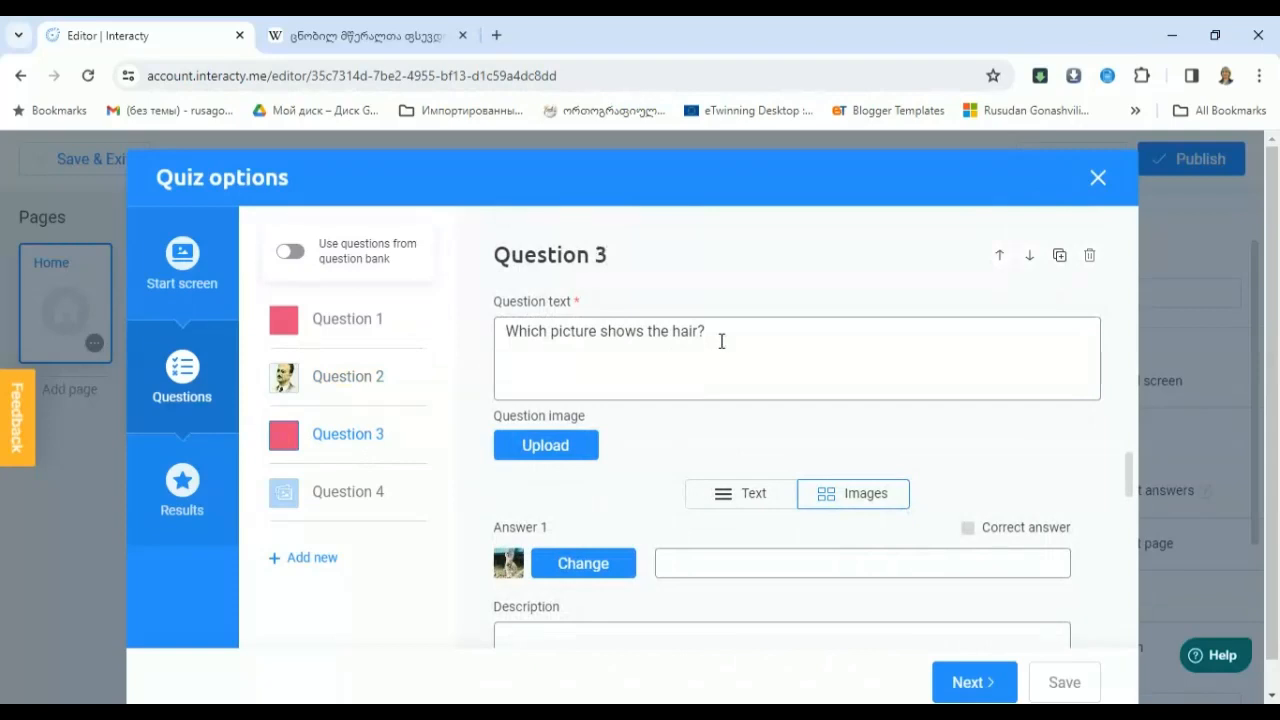
{"action": "left_click_drag", "start_coordinate": [720, 339], "coordinate": [503, 338]}
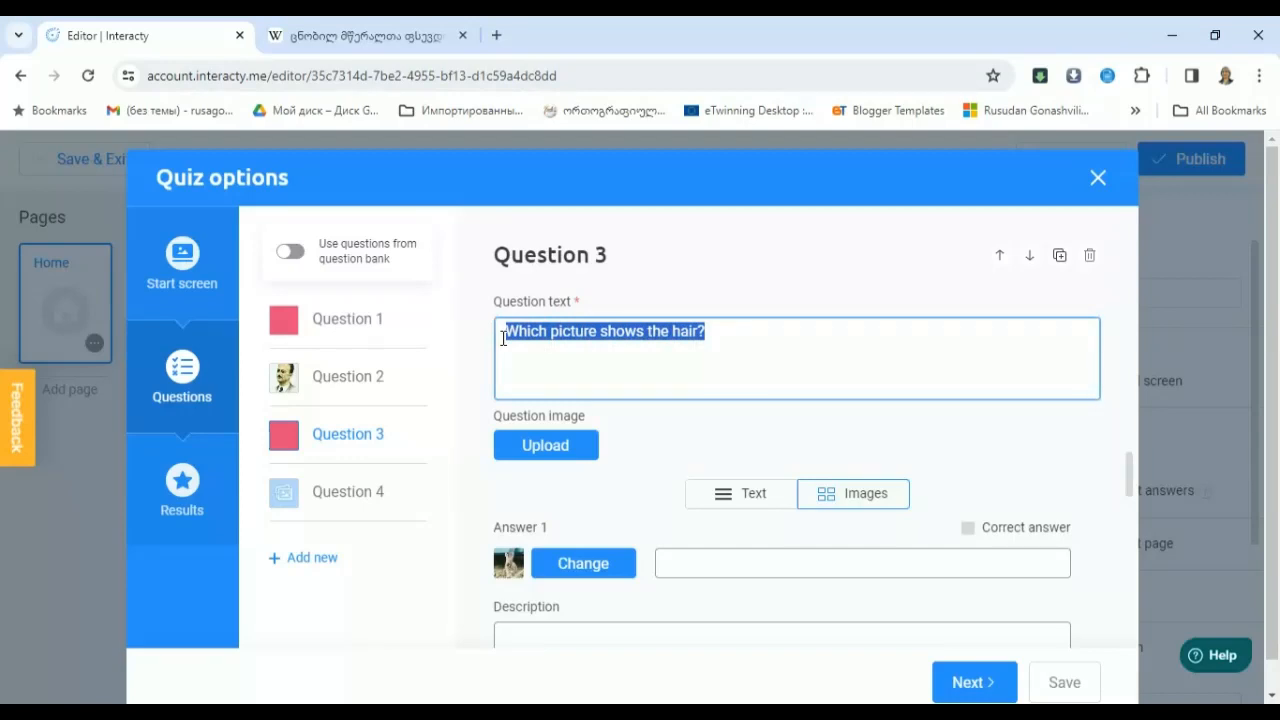
{"action": "type", "text": "რო"}
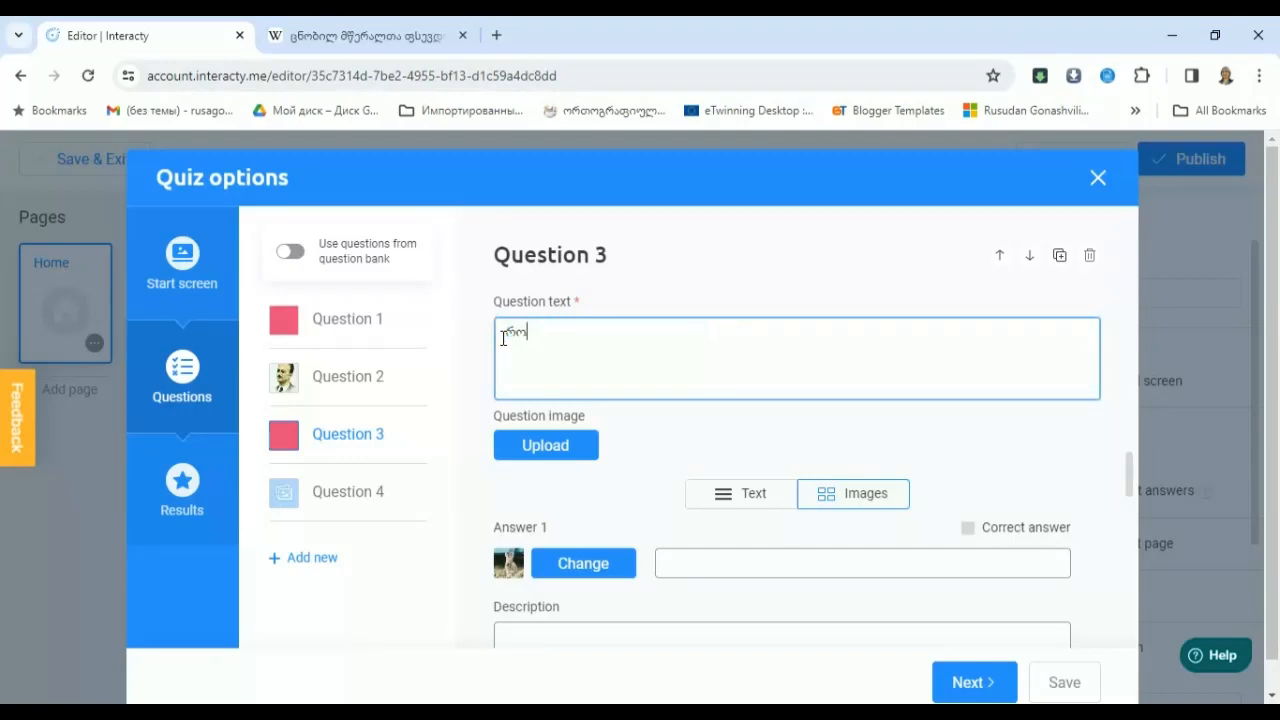
{"action": "type", "text": "მელ სურათზეა ოთარაანთ "}
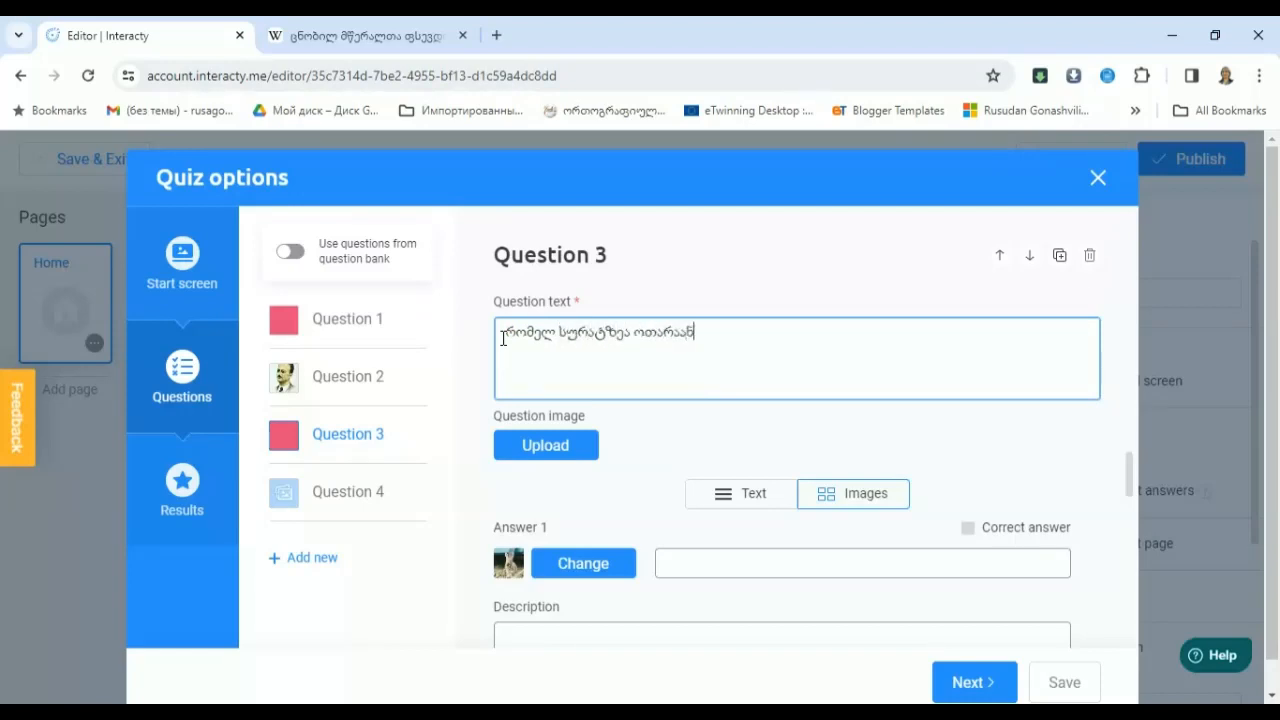
{"action": "type", "text": "ქერივის ეკრა"}
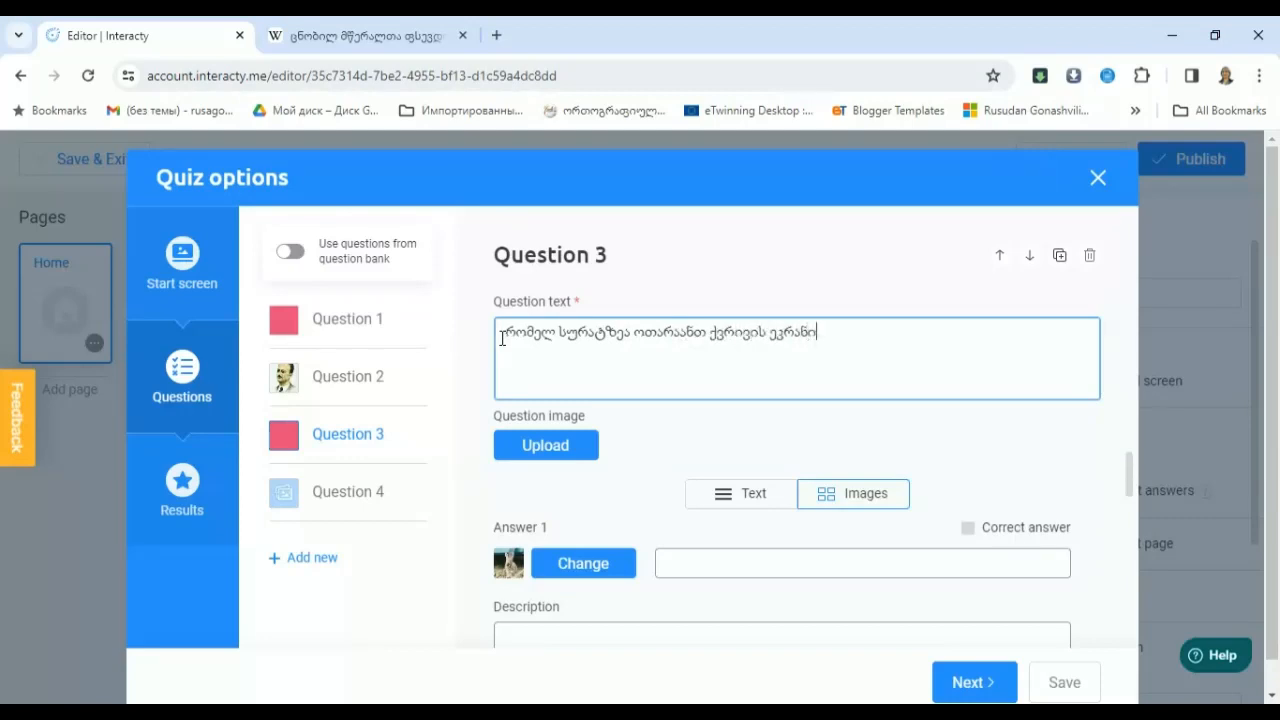
{"action": "type", "text": "ნიზაცია"}
Step: Reword the beginning of Question 3, before "ოთარაანთ", to "რომელი სურათი შეესაბამება"
{"action": "left_click", "coordinate": [555, 335]}
{"action": "type", "text": "ი"}
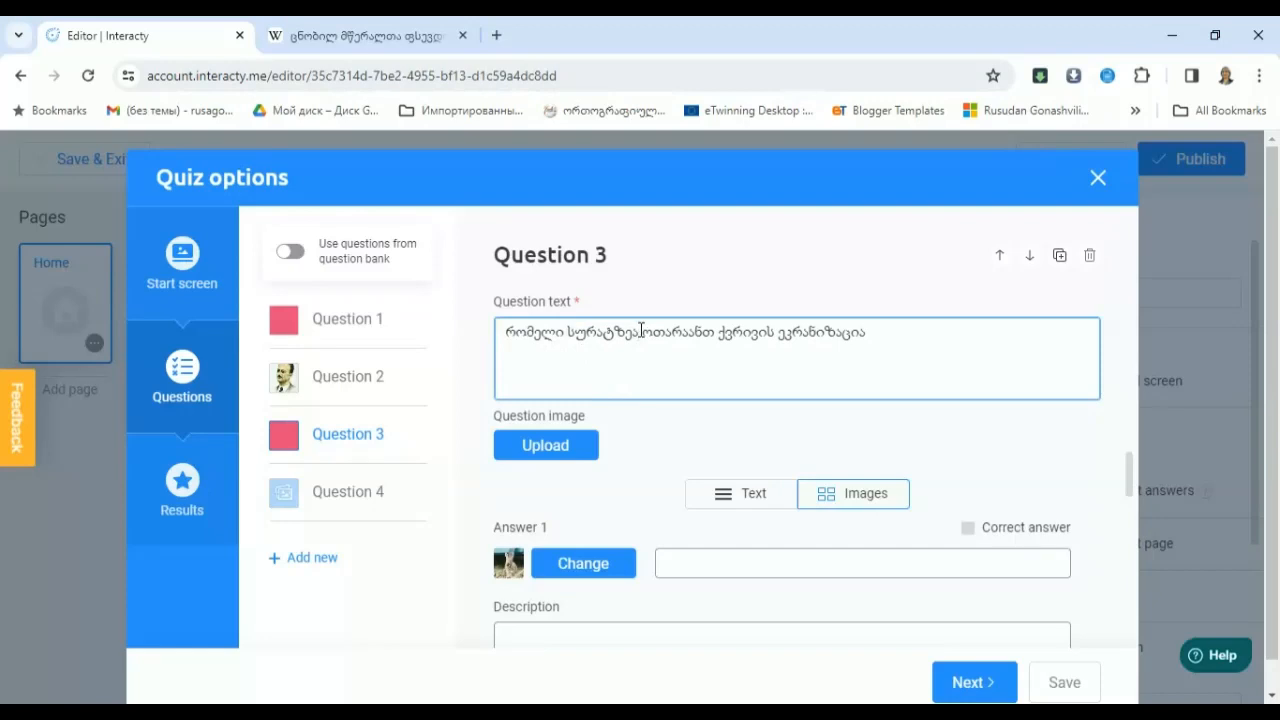
{"action": "key", "text": "BackSpace"}
{"action": "key", "text": "BackSpace"}
{"action": "key", "text": "BackSpace"}
{"action": "key", "text": "BackSpace"}
{"action": "key", "text": "BackSpace"}
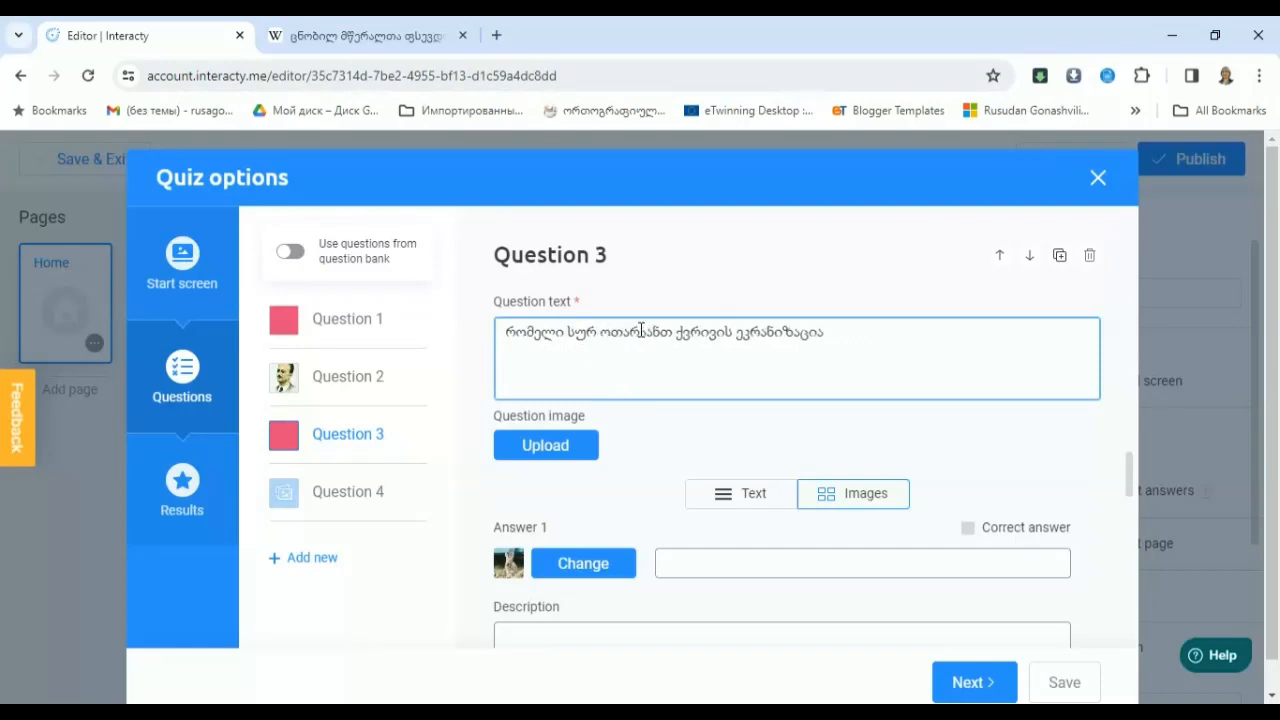
{"action": "type", "text": "ათი "}
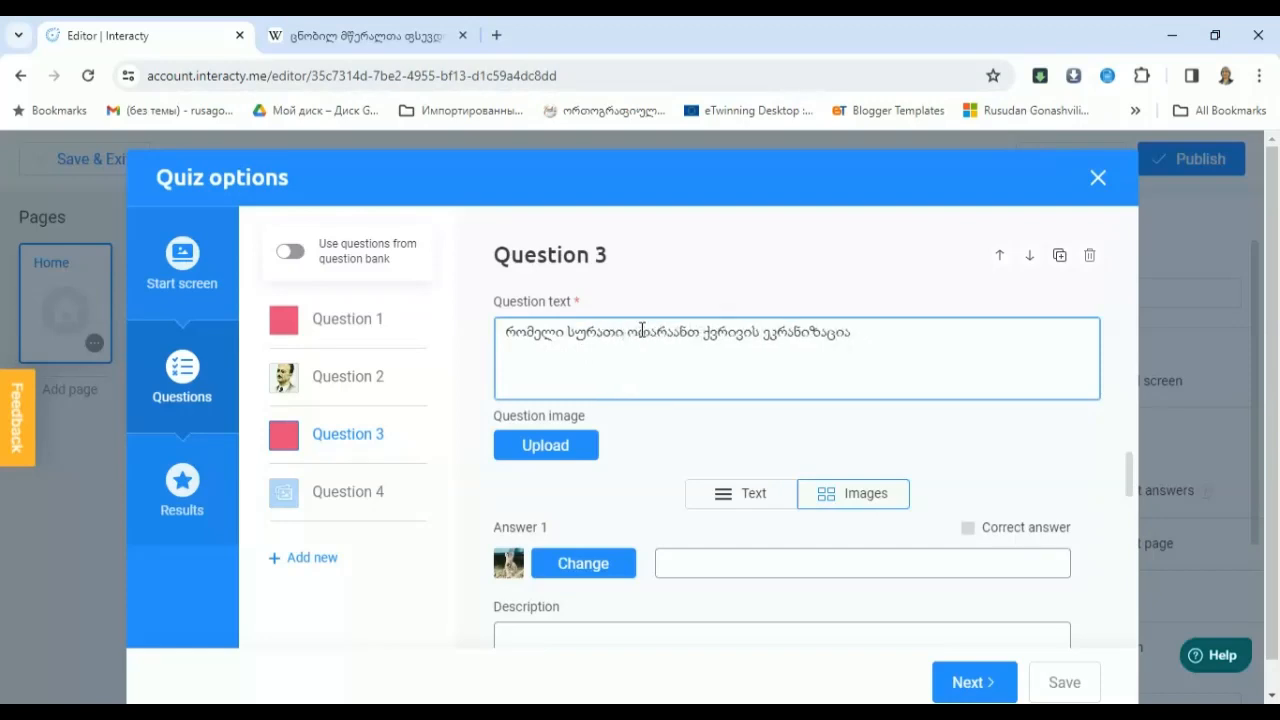
{"action": "type", "text": "შესაბა"}
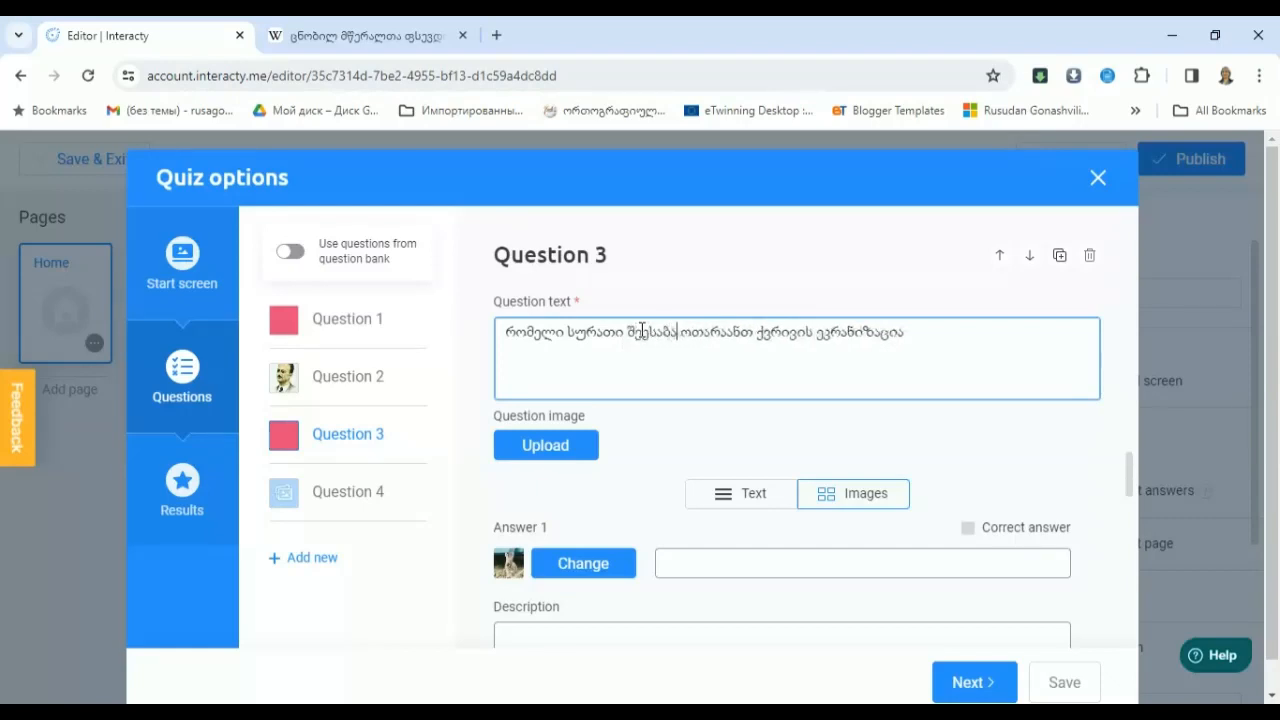
{"action": "type", "text": "მება"}
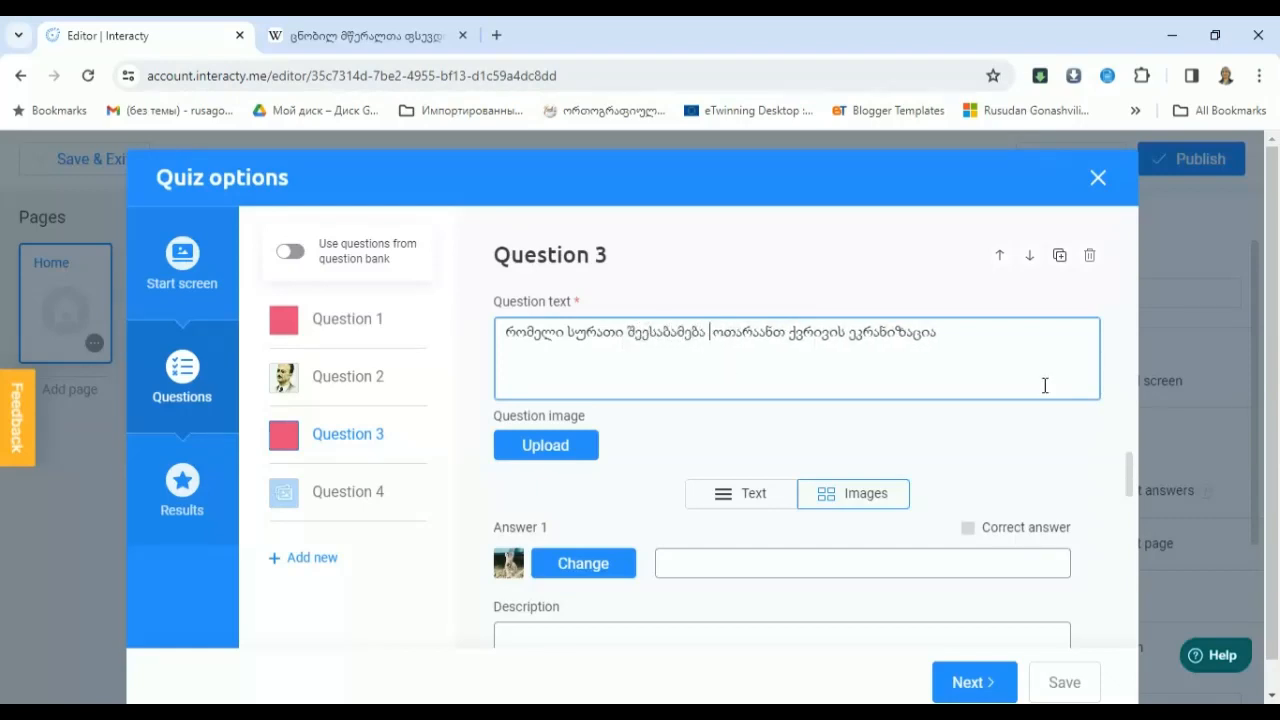
Step: Shorten the ending of Question 3 so that it closes with "ოთარაანთ ქვრივს?"
{"action": "left_click_drag", "start_coordinate": [945, 332], "coordinate": [882, 338]}
{"action": "double_click", "coordinate": [851, 334]}
{"action": "key", "text": "BackSpace"}
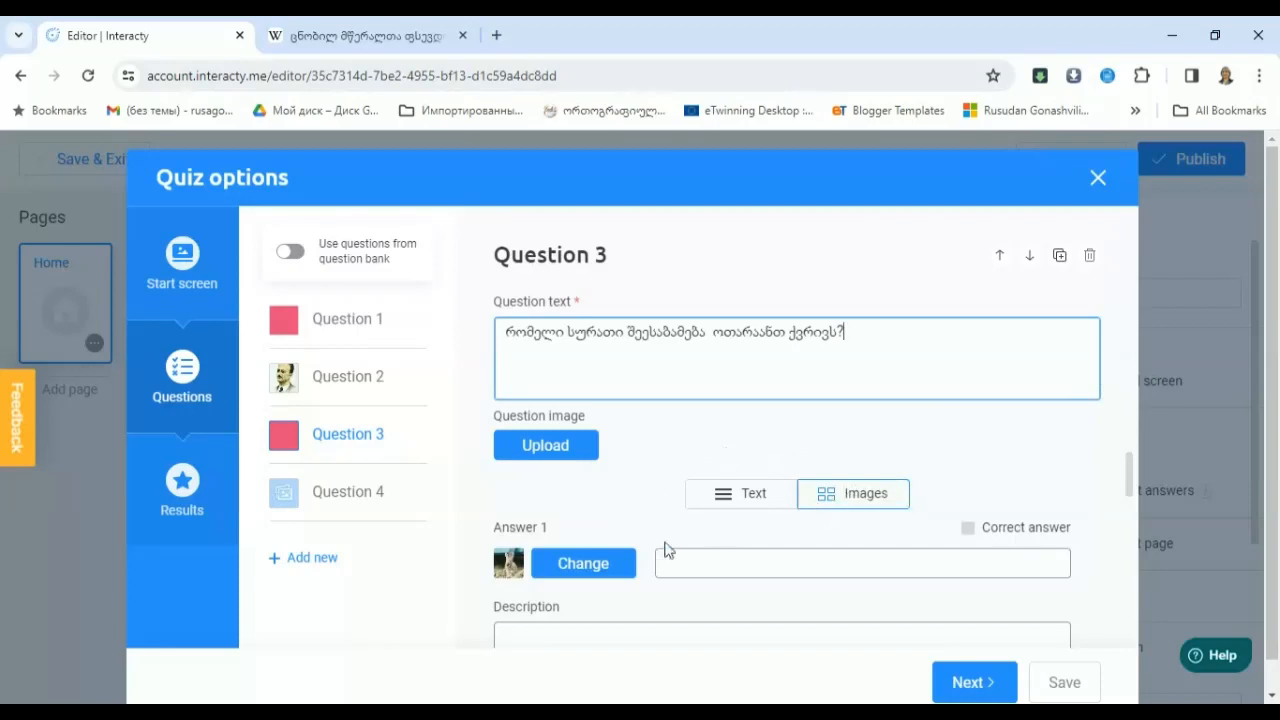
Step: Replace the image of Answer 1 in Question 3 with images (13).jpg from the library
{"action": "left_click", "coordinate": [566, 563]}
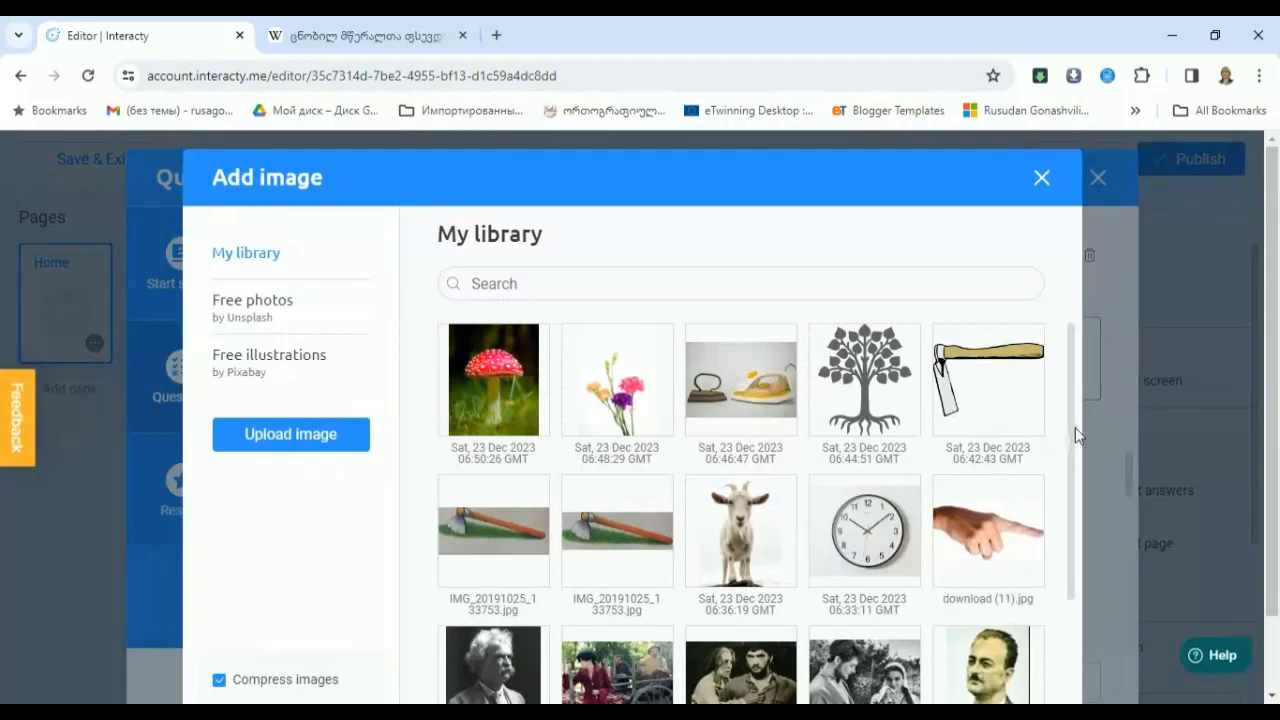
{"action": "mouse_move", "coordinate": [1073, 452]}
{"action": "left_mouse_down"}
{"action": "mouse_move", "coordinate": [1070, 497]}
{"action": "mouse_move", "coordinate": [1090, 440]}
{"action": "left_mouse_up"}
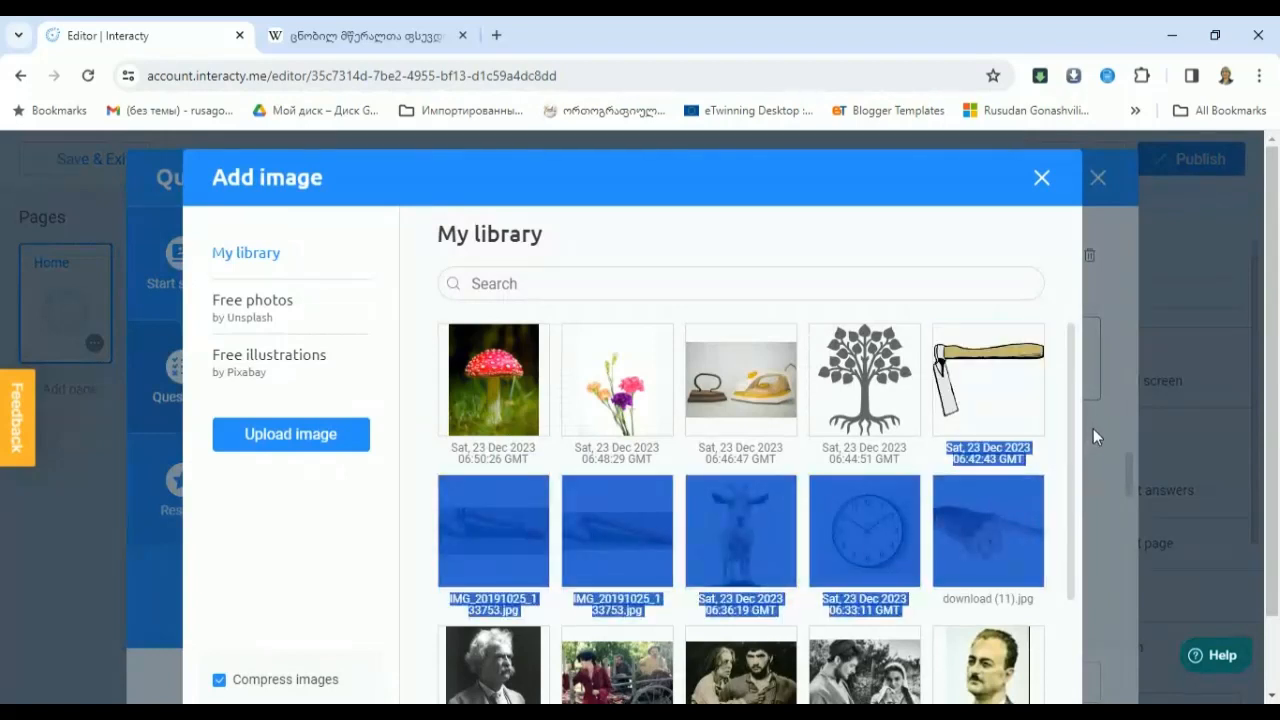
{"action": "scroll", "coordinate": [1093, 430], "scroll_direction": "down", "scroll_amount": 2}
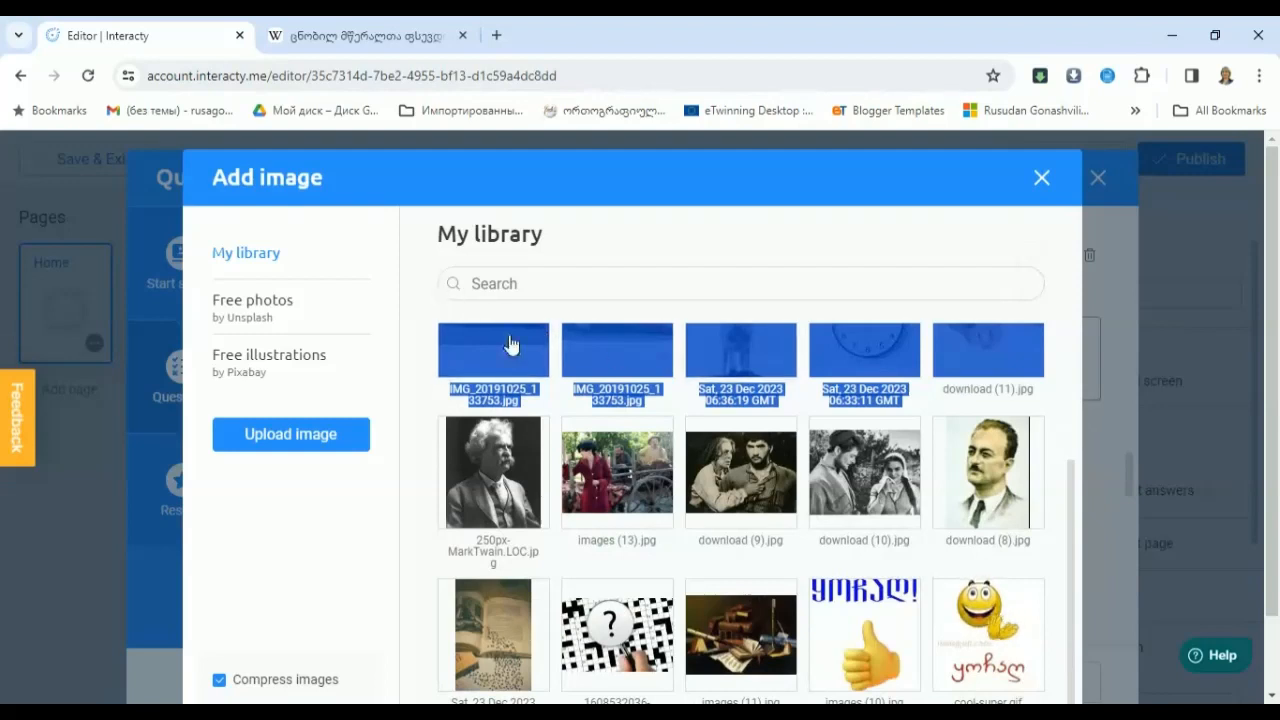
{"action": "mouse_move", "coordinate": [537, 503]}
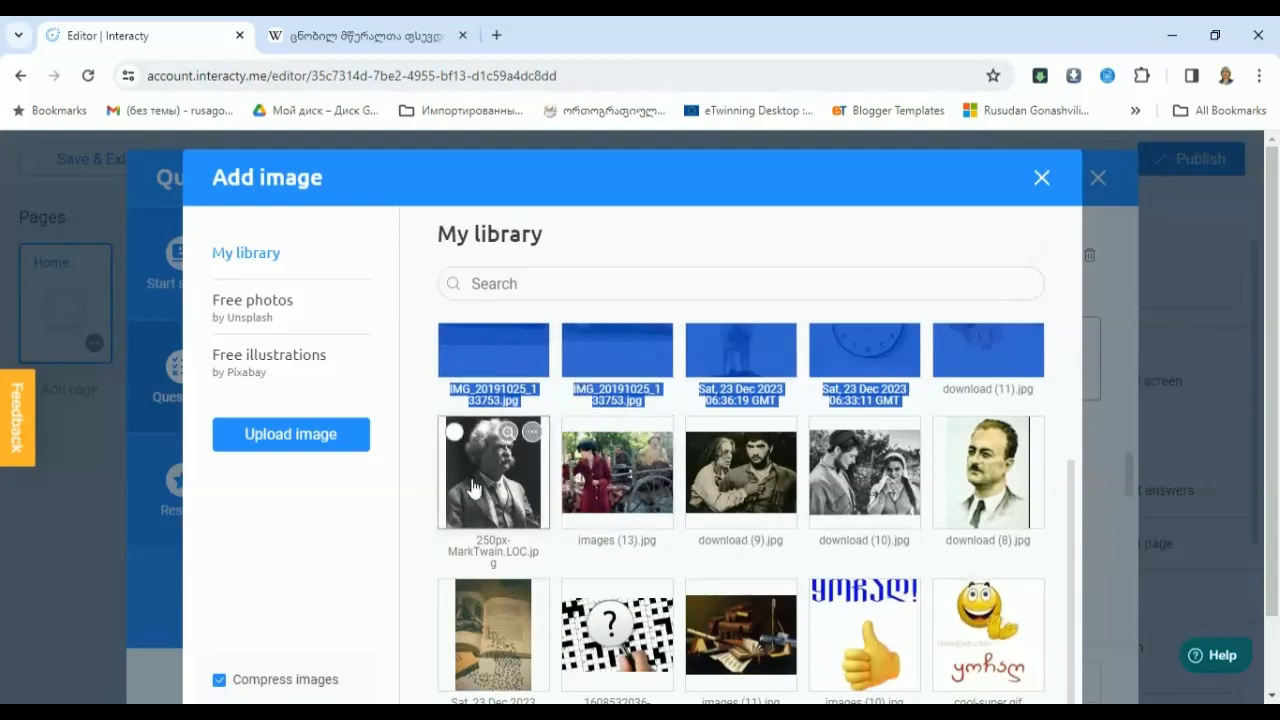
{"action": "mouse_move", "coordinate": [750, 468]}
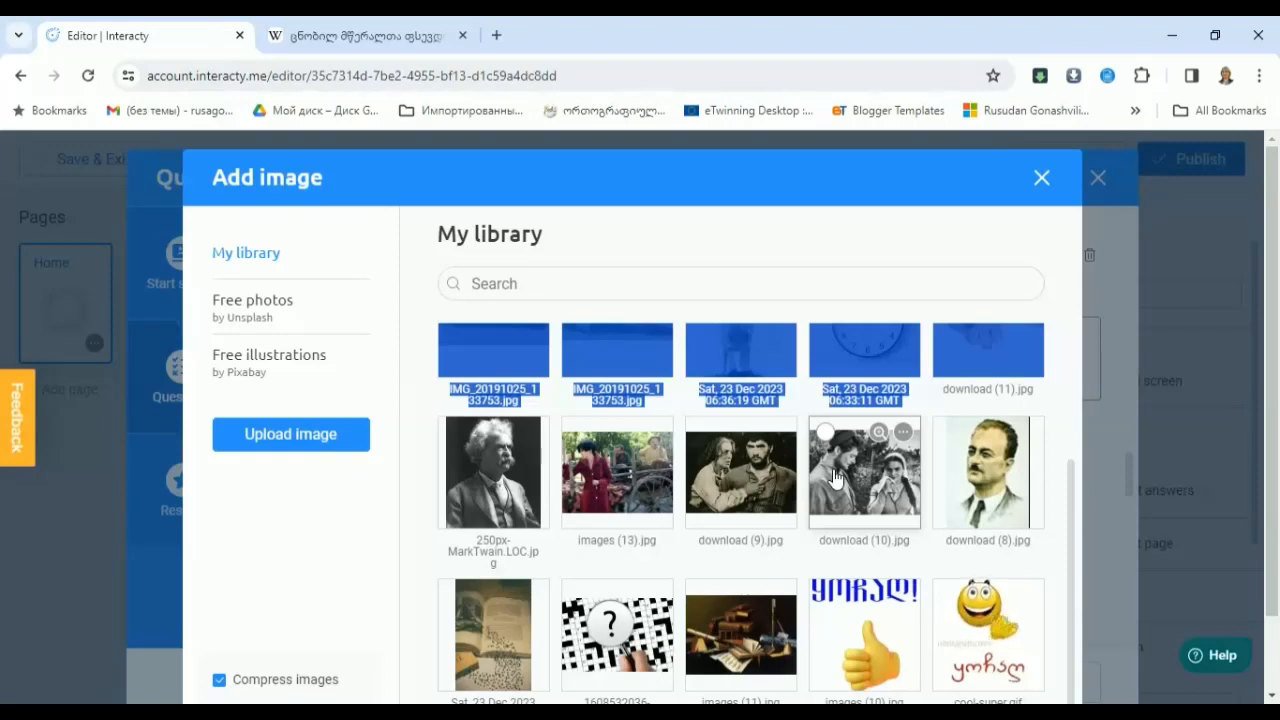
{"action": "left_click", "coordinate": [607, 470]}
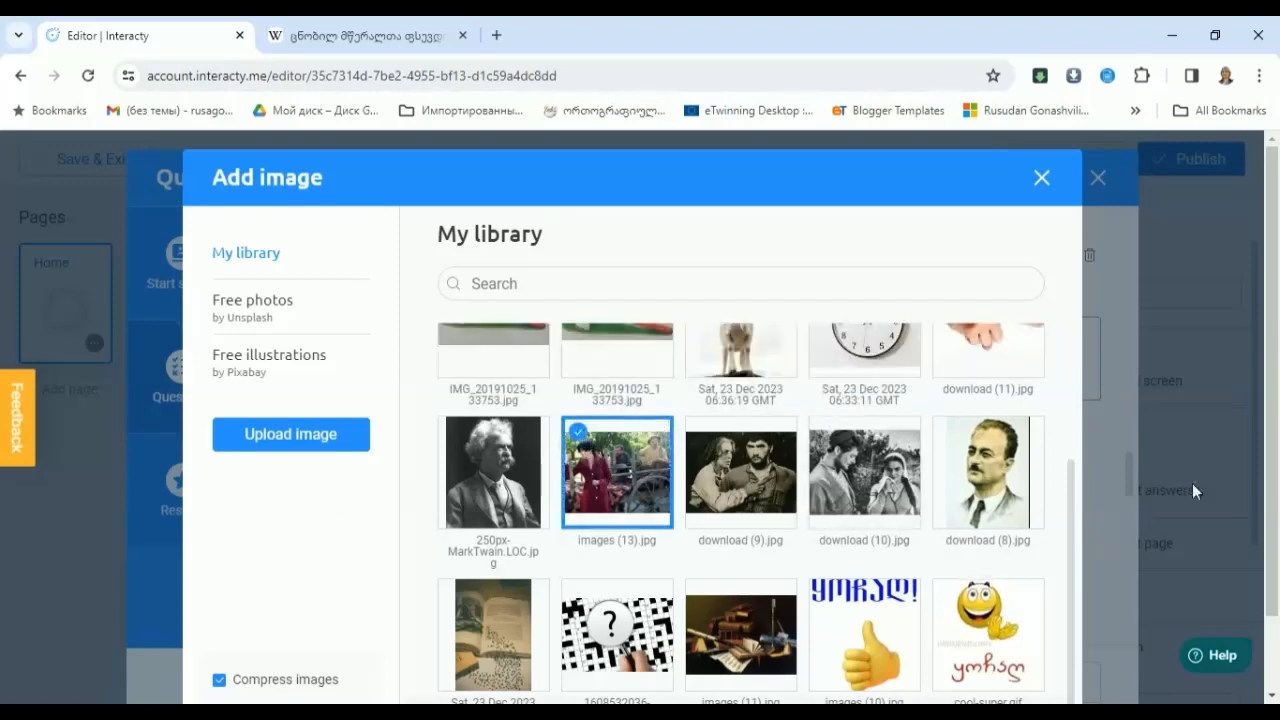
{"action": "scroll", "coordinate": [985, 620], "scroll_direction": "down", "scroll_amount": 2}
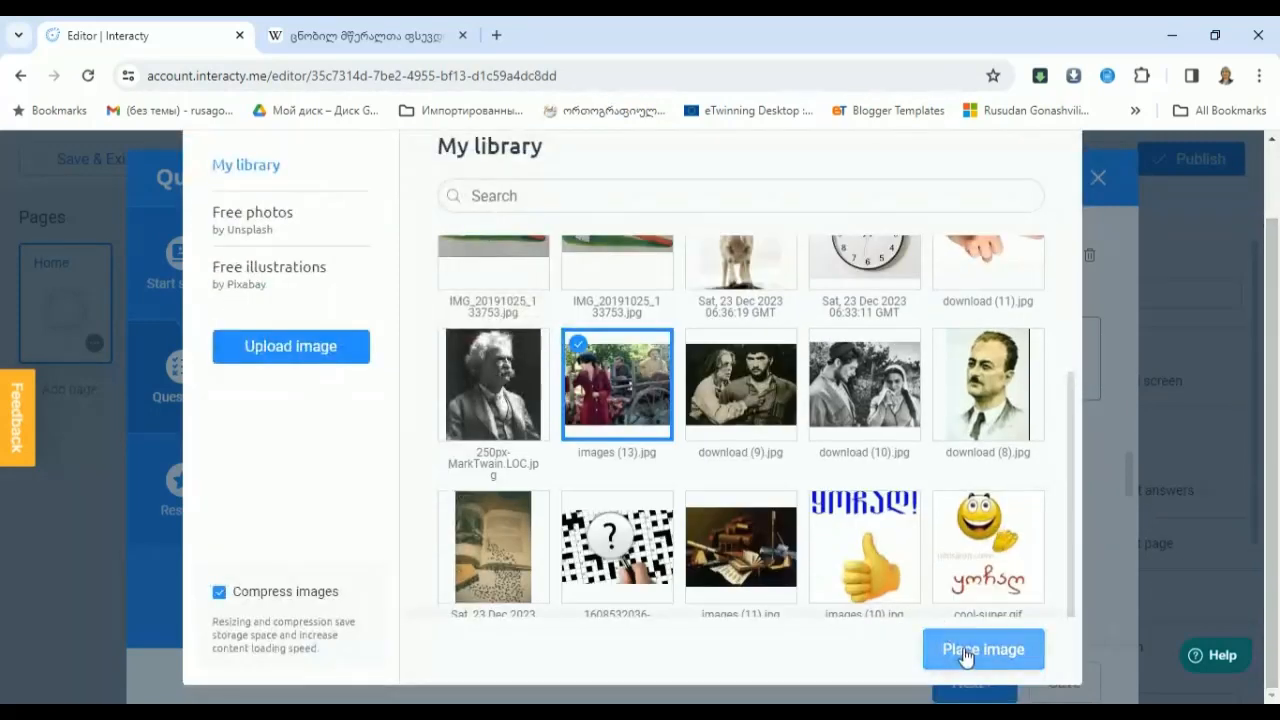
{"action": "left_click", "coordinate": [972, 652]}
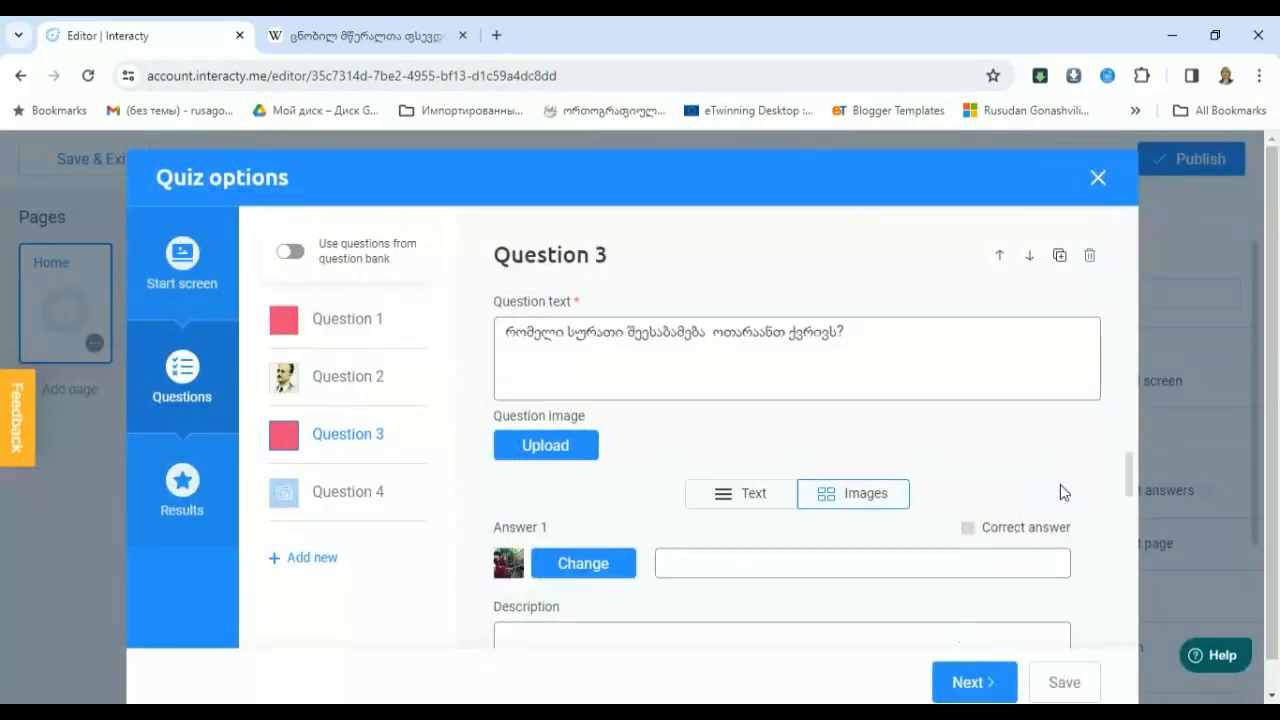
Step: Replace the image of Answer 2 in Question 3 with download (9).jpg from the library
{"action": "scroll", "coordinate": [1060, 484], "scroll_direction": "down", "scroll_amount": 3}
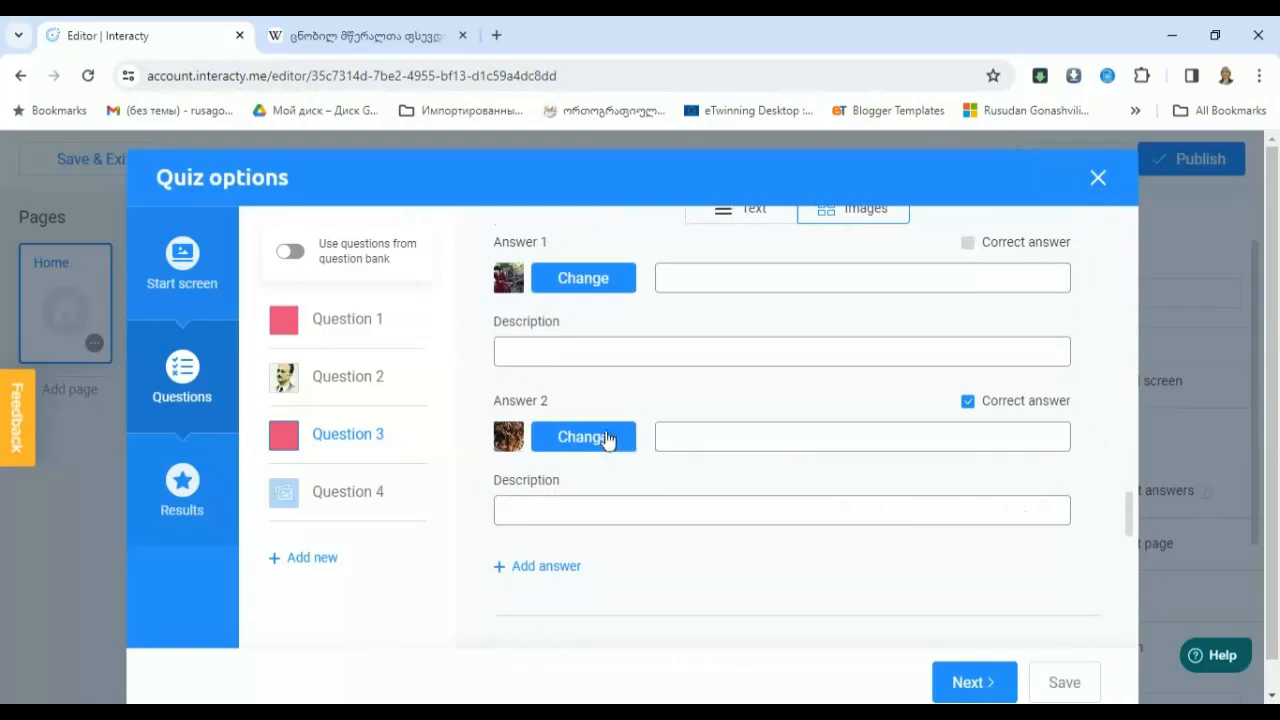
{"action": "left_click", "coordinate": [585, 440]}
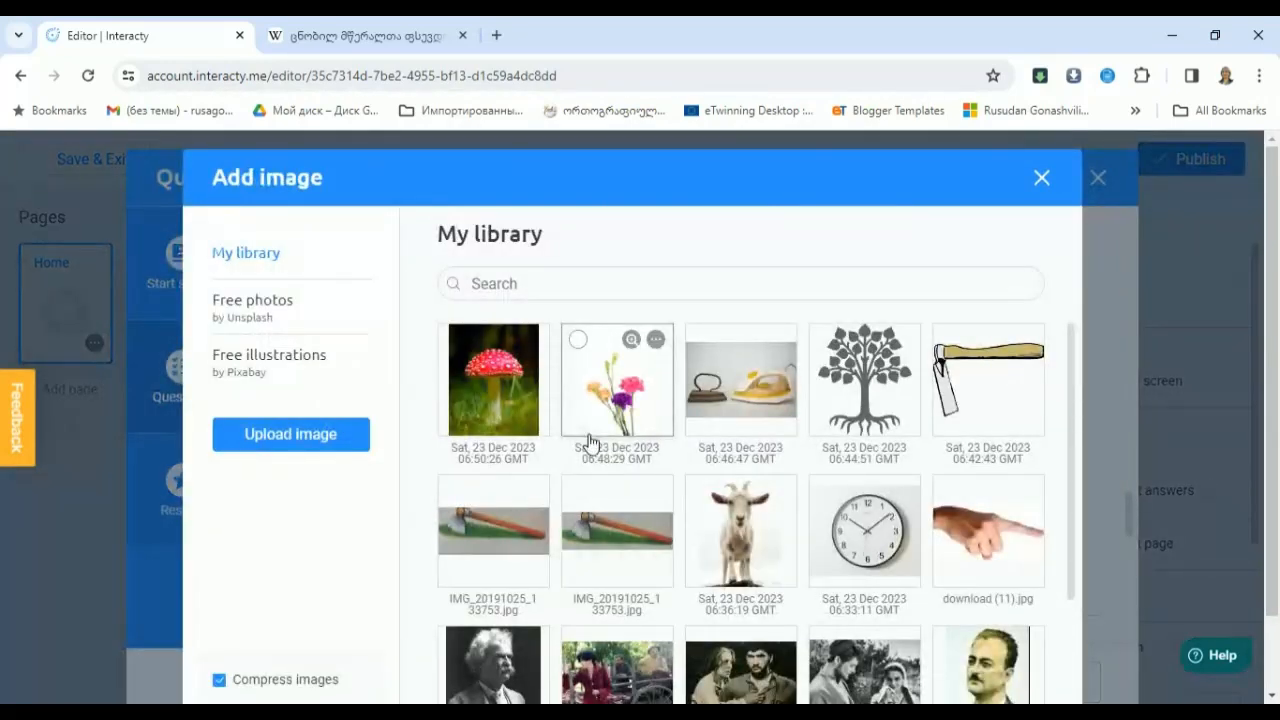
{"action": "left_click", "coordinate": [702, 648]}
{"action": "scroll", "coordinate": [702, 648], "scroll_direction": "down", "scroll_amount": 5}
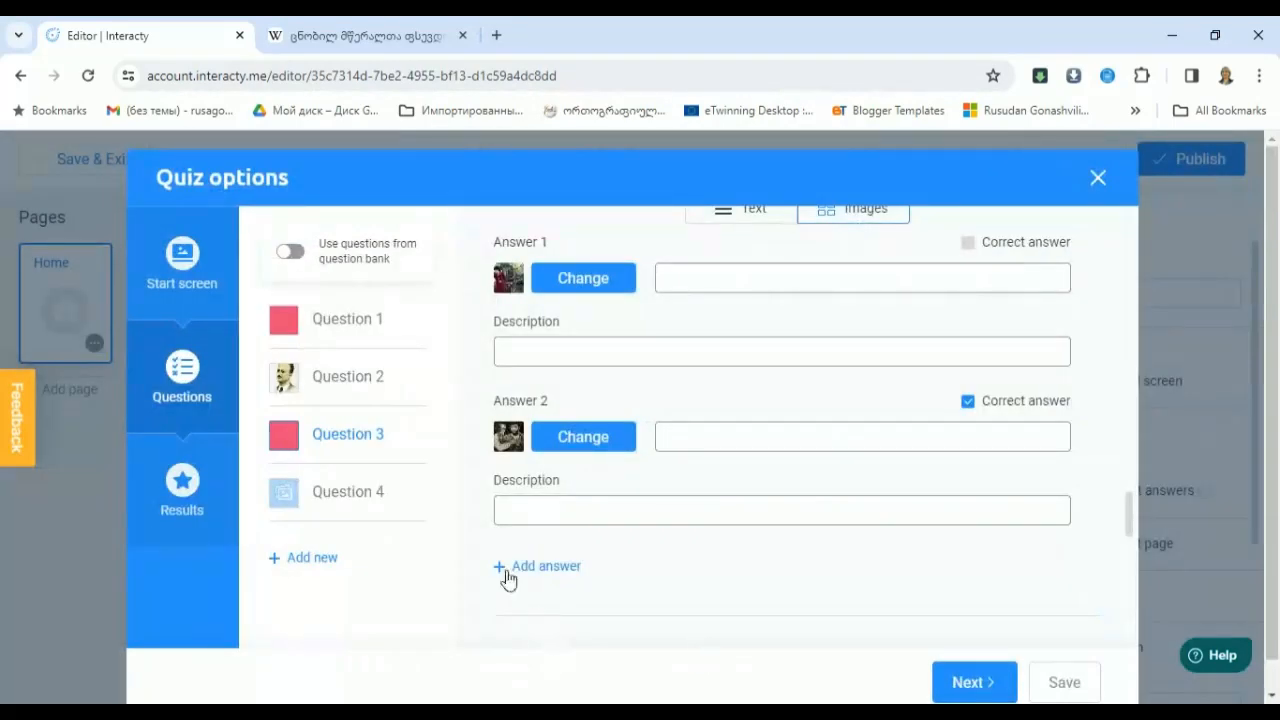
Step: Add a third answer to Question 3 with the library image download (10).jpg
{"action": "left_click", "coordinate": [549, 567]}
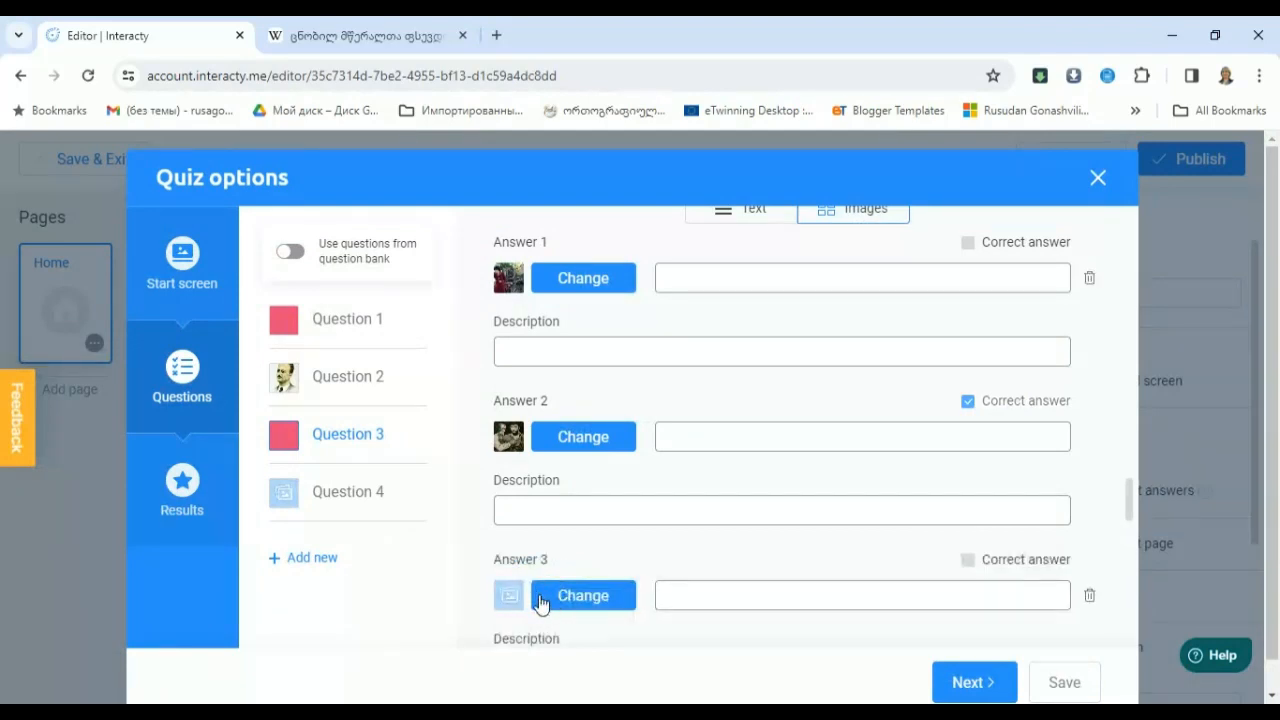
{"action": "left_click", "coordinate": [572, 602]}
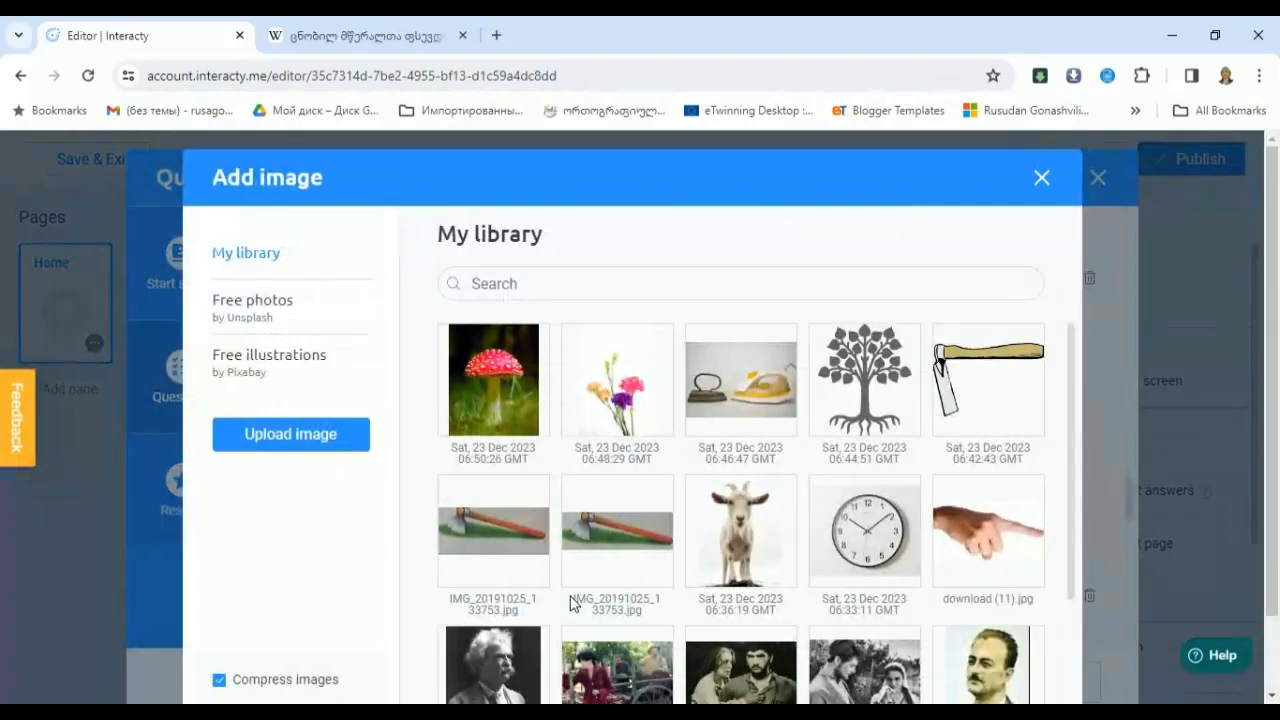
{"action": "left_click", "coordinate": [826, 648]}
{"action": "scroll", "coordinate": [826, 648], "scroll_direction": "down", "scroll_amount": 5}
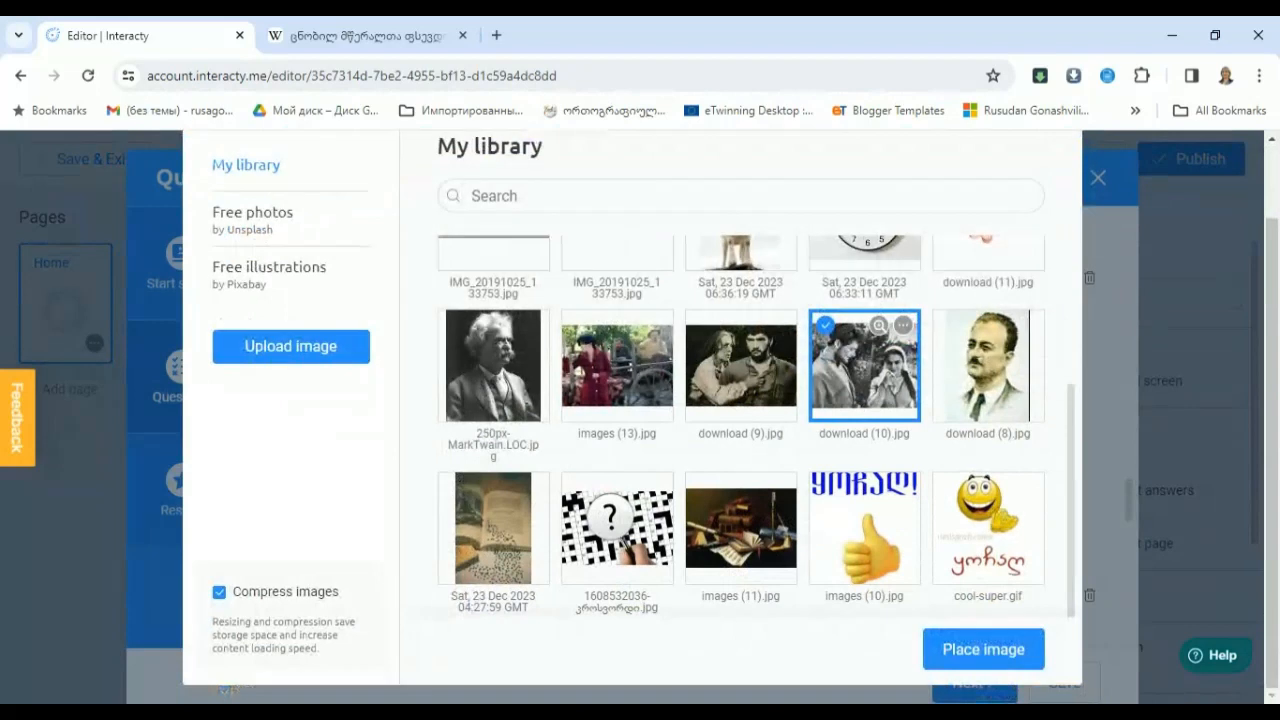
{"action": "left_click", "coordinate": [983, 649]}
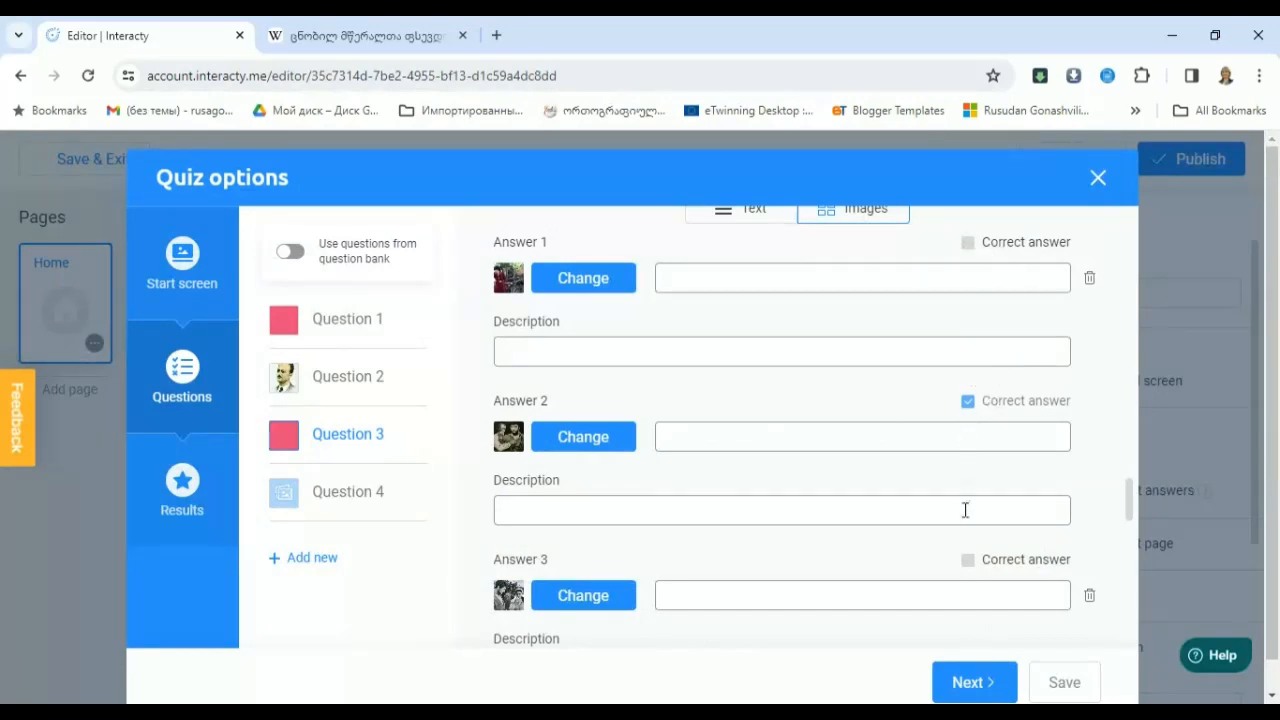
Step: Fill in the Question 4 text with the copied question 'ვინ დაწერა "ბიძია თომას ქოხი"'
{"action": "left_click", "coordinate": [330, 500]}
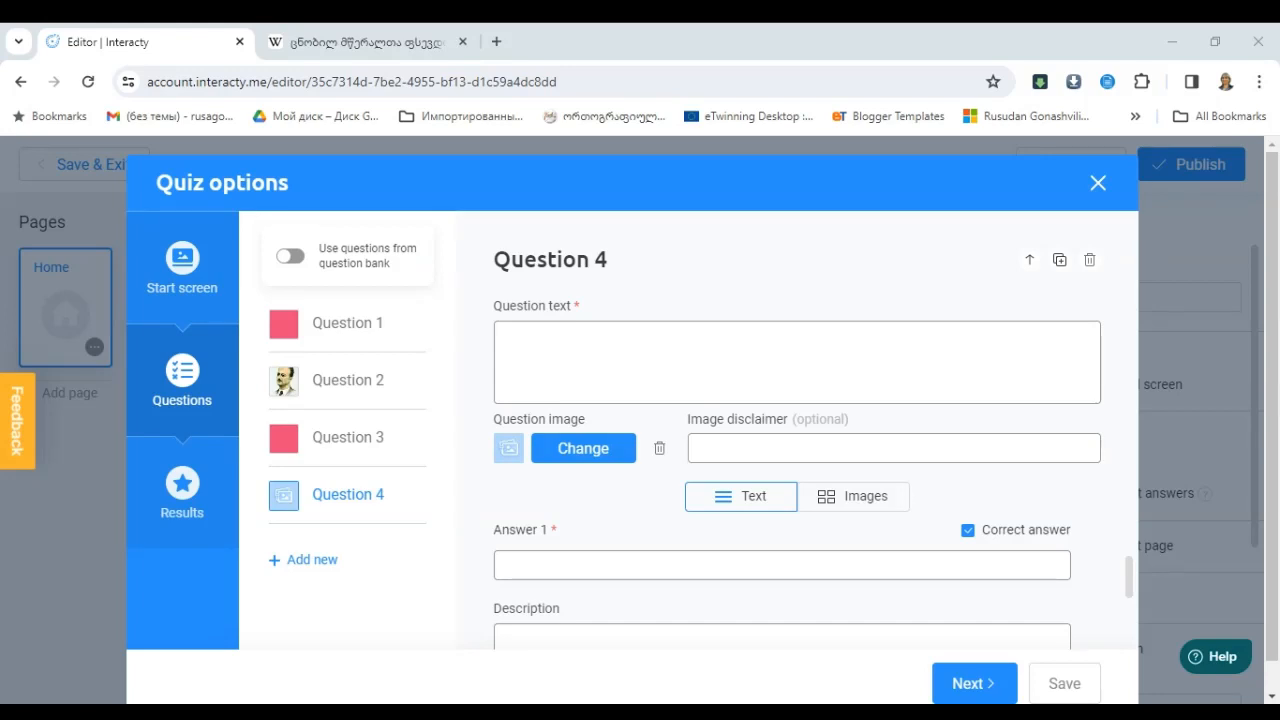
{"action": "left_click", "coordinate": [517, 334]}
{"action": "right_click", "coordinate": [517, 337]}
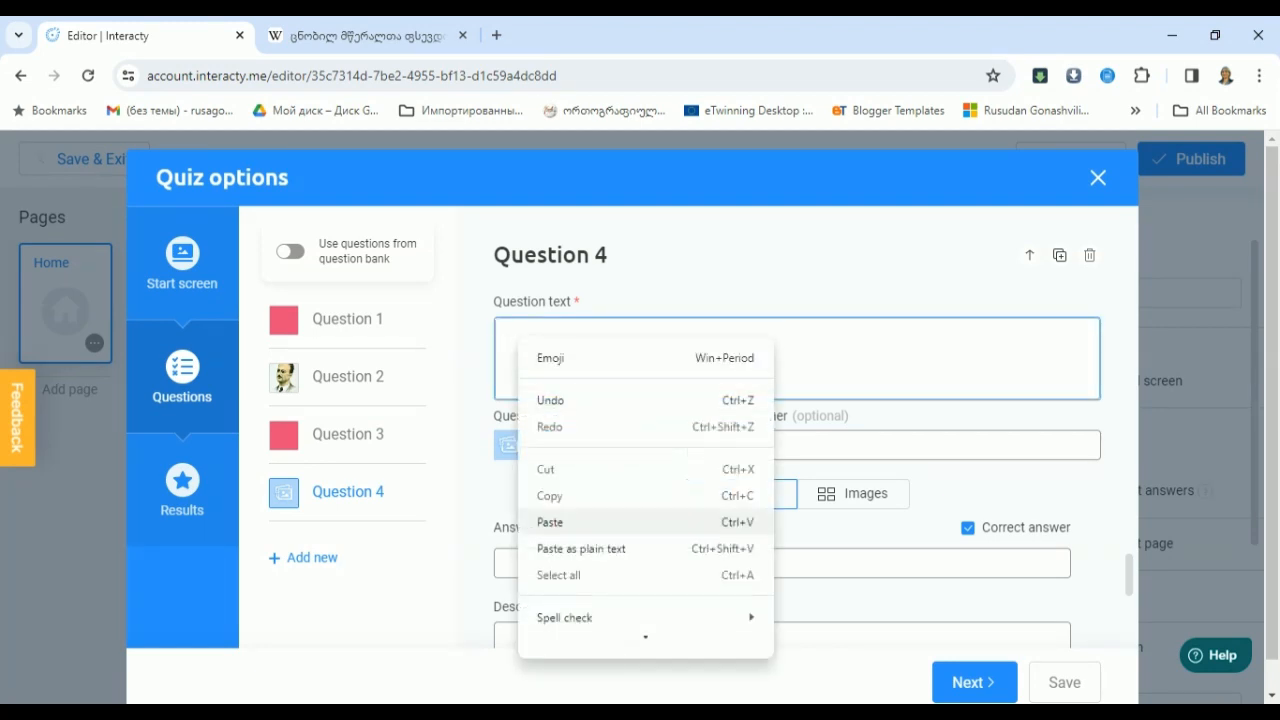
{"action": "left_click", "coordinate": [550, 522]}
Step: Enter "ბიჩერ სტოუ" as Answer 1 and "მარკ ტვენი" as Answer 2 of Question 4
{"action": "left_click", "coordinate": [518, 564]}
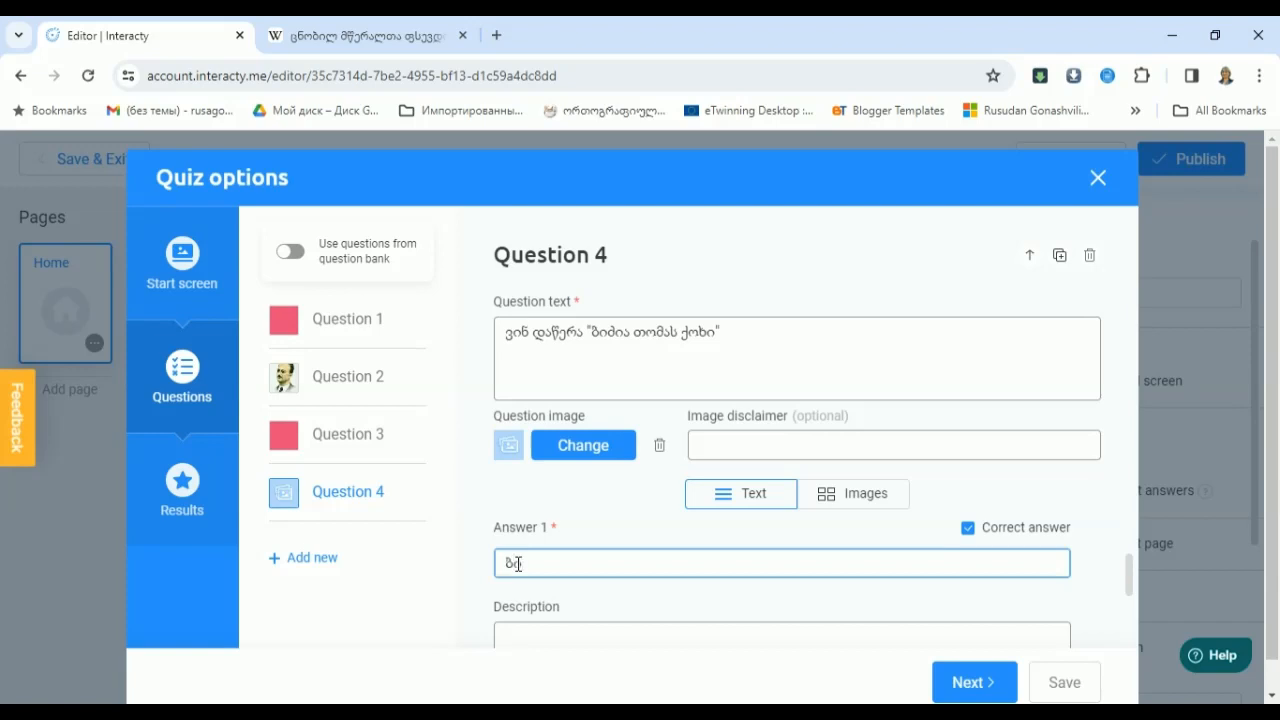
{"action": "type", "text": "ბიჩერ სტოუ"}
{"action": "scroll", "coordinate": [797, 440], "scroll_direction": "down", "scroll_amount": 3}
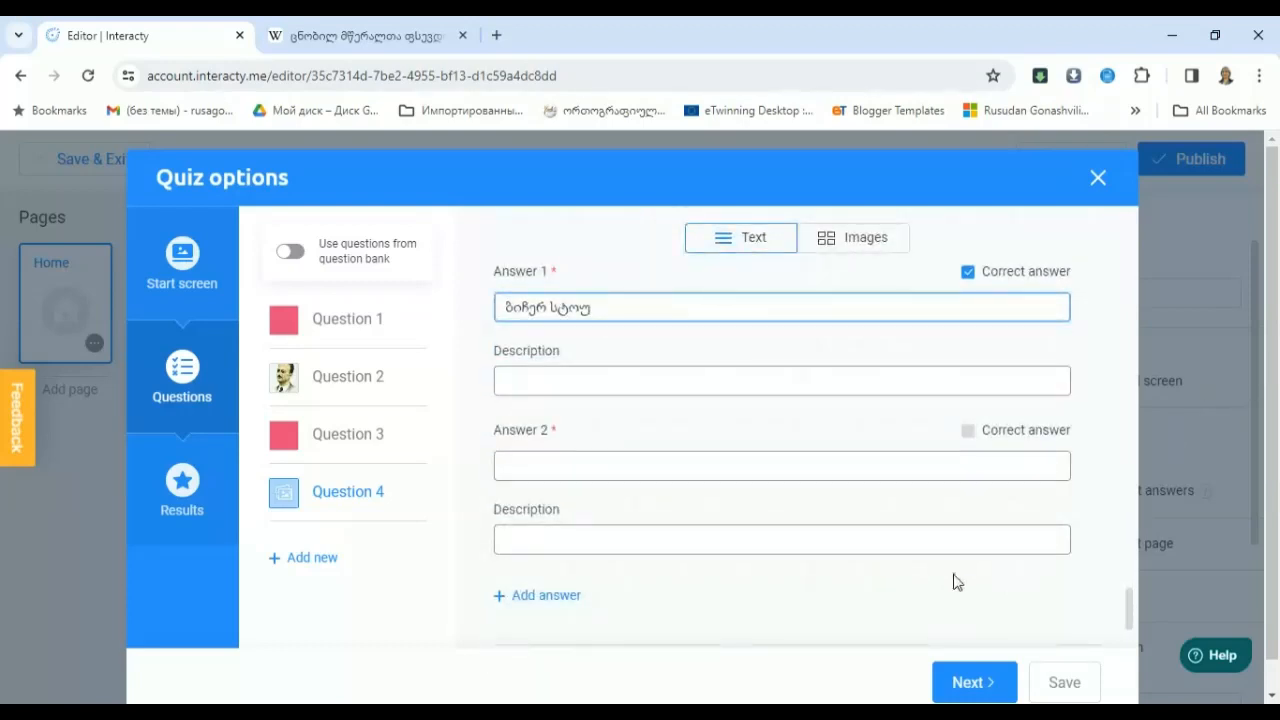
{"action": "left_click", "coordinate": [552, 462]}
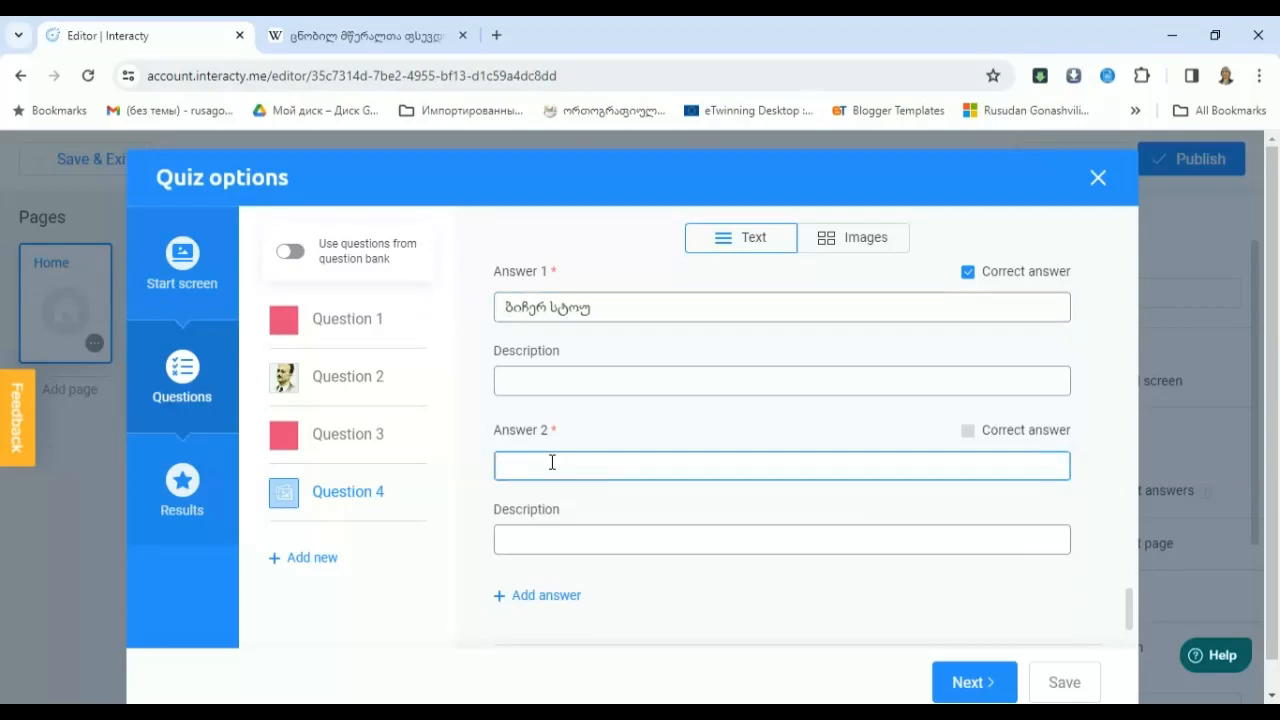
{"action": "type", "text": "მარკ ტვენი"}
Step: Add a third answer to Question 4, consult the Wikipedia list of writers' pseudonyms, and enter "ვოლტერი"
{"action": "left_click", "coordinate": [546, 596]}
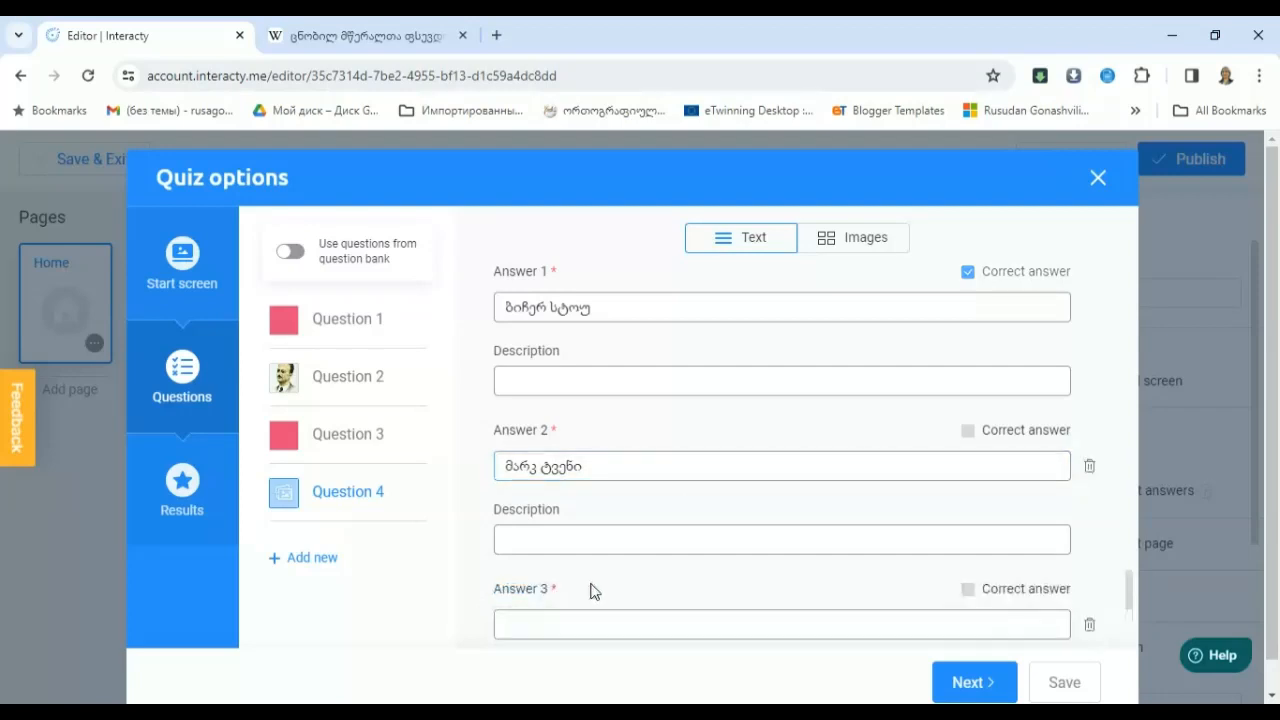
{"action": "left_click", "coordinate": [525, 622]}
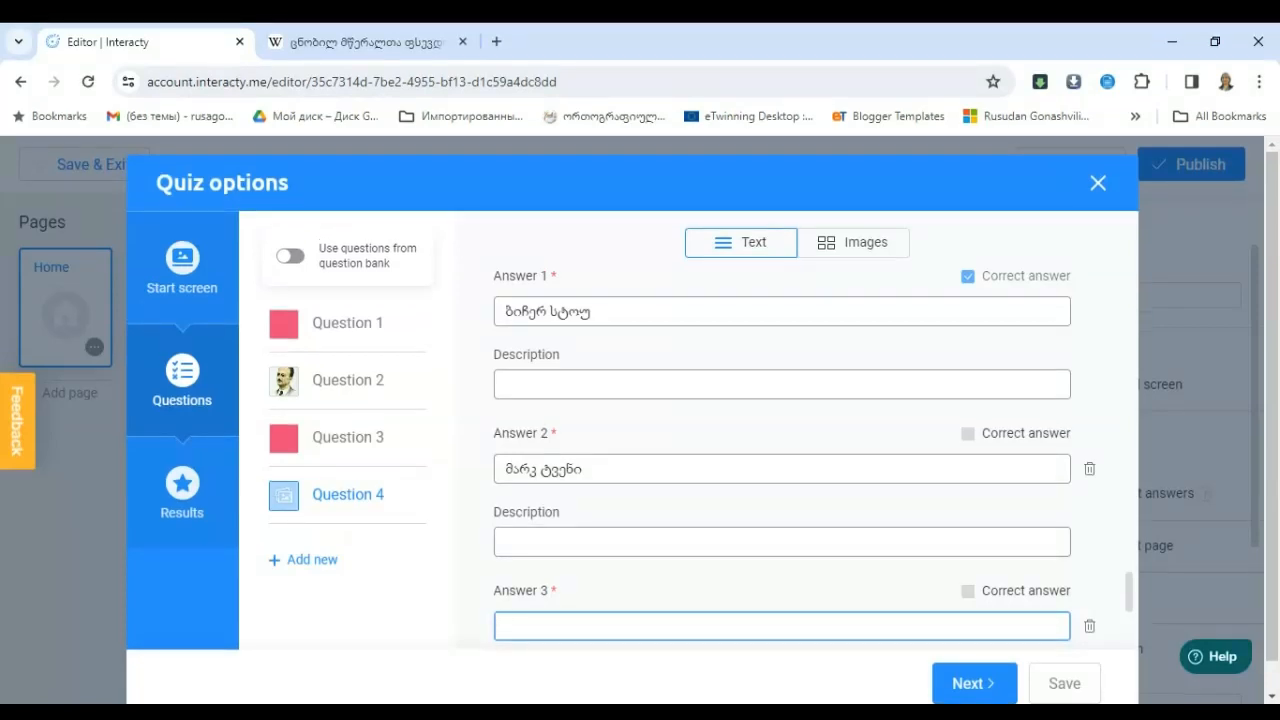
{"action": "left_click", "coordinate": [316, 42]}
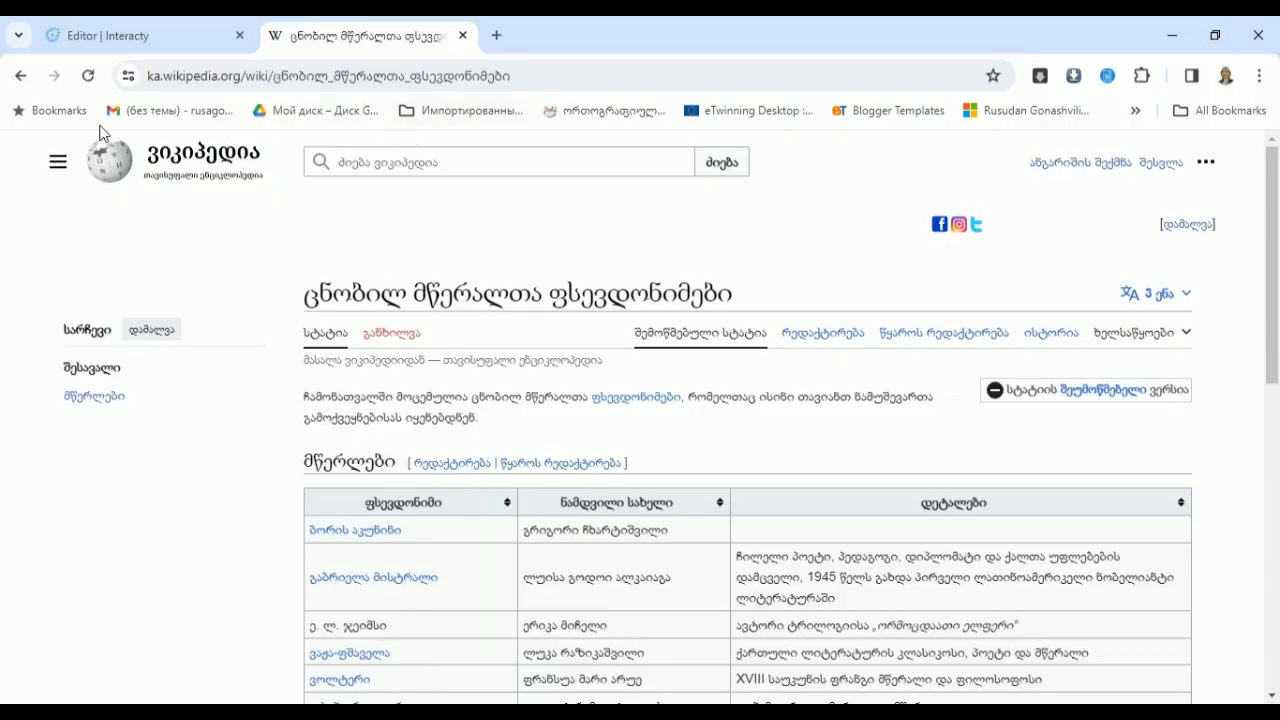
{"action": "left_click", "coordinate": [117, 35]}
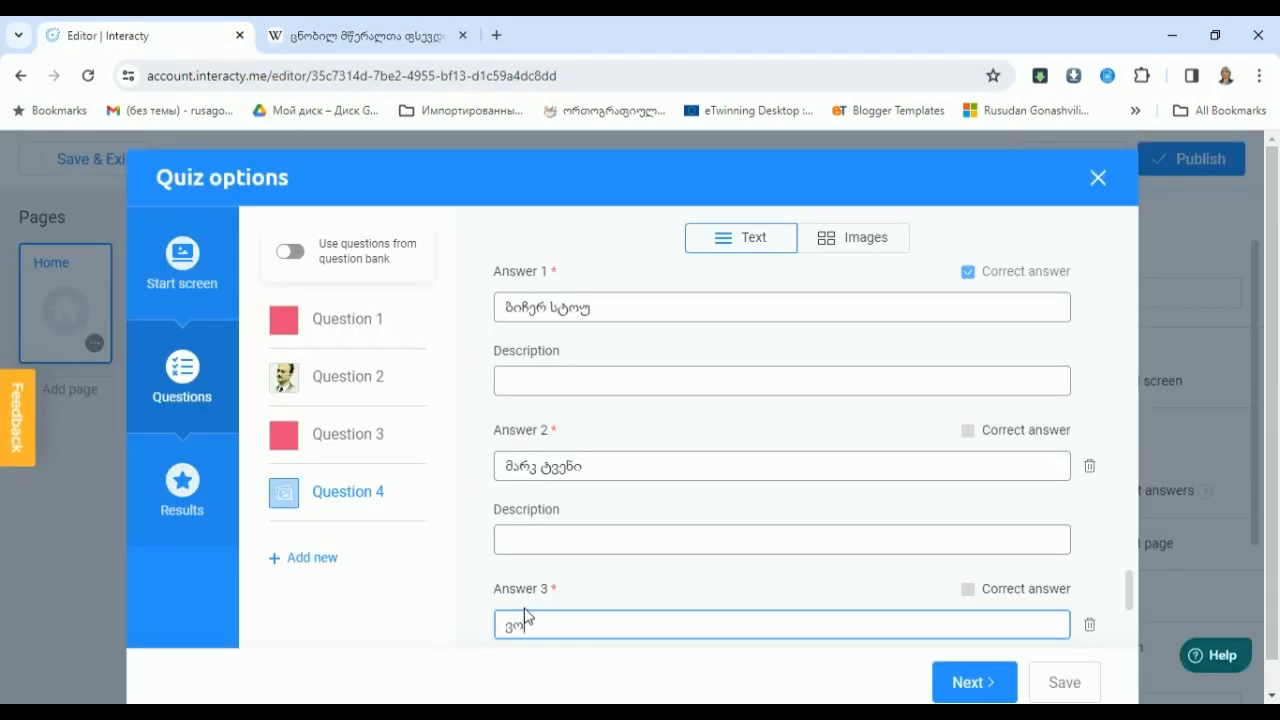
{"action": "type", "text": "ლტერი"}
Step: Go on to the quiz results and replace the Result 1 header with "ცუდი არაა, მაგრამ უკეთ შეგეძლო"
{"action": "left_click", "coordinate": [972, 684]}
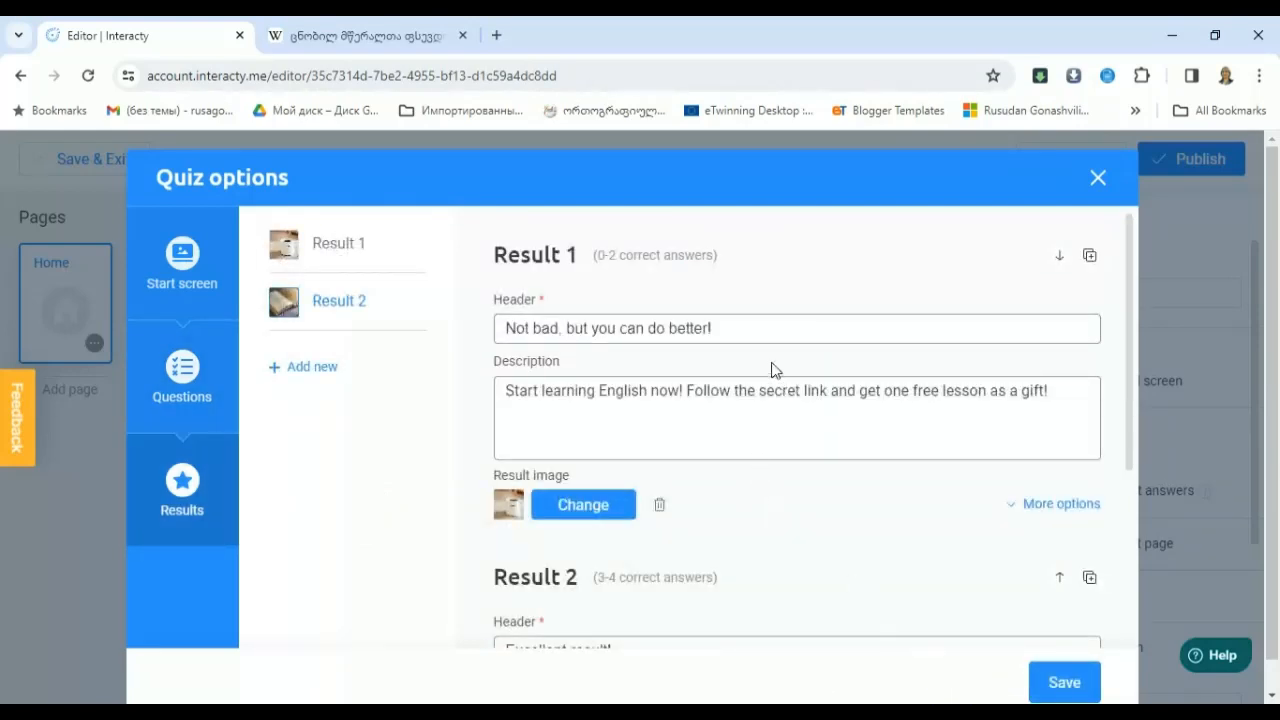
{"action": "left_click_drag", "start_coordinate": [737, 330], "coordinate": [496, 321]}
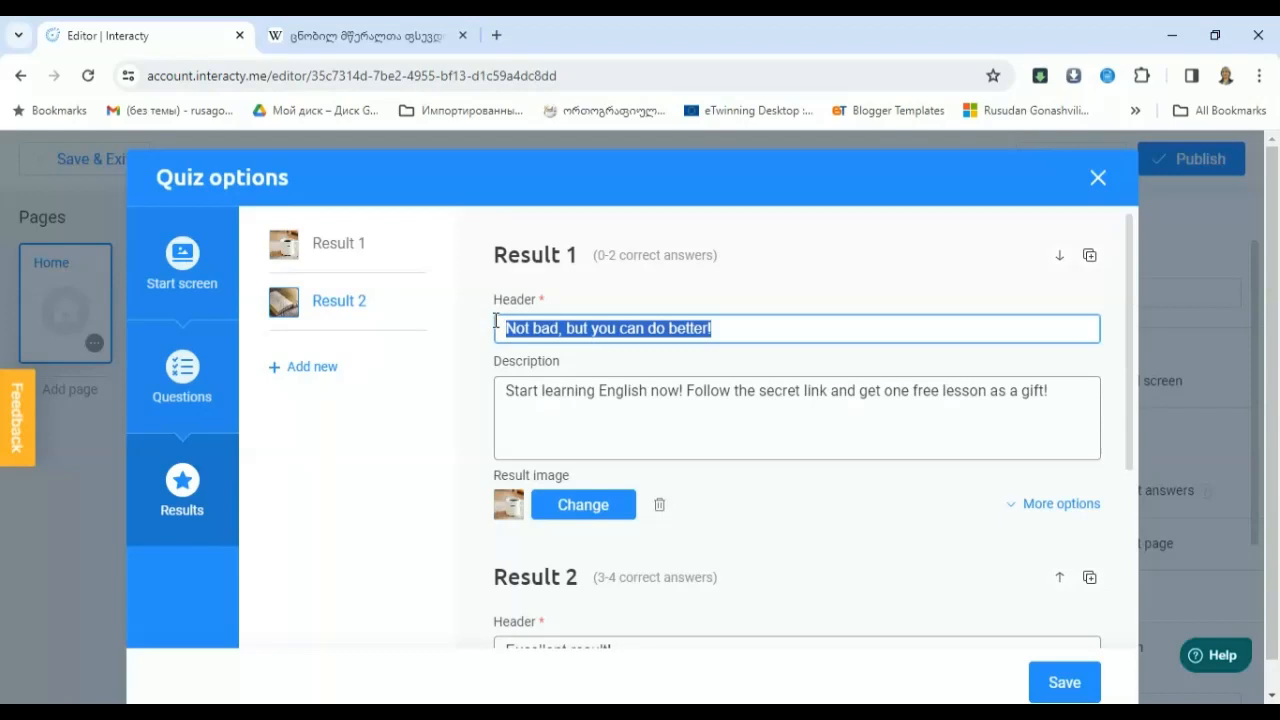
{"action": "type", "text": "ც"}
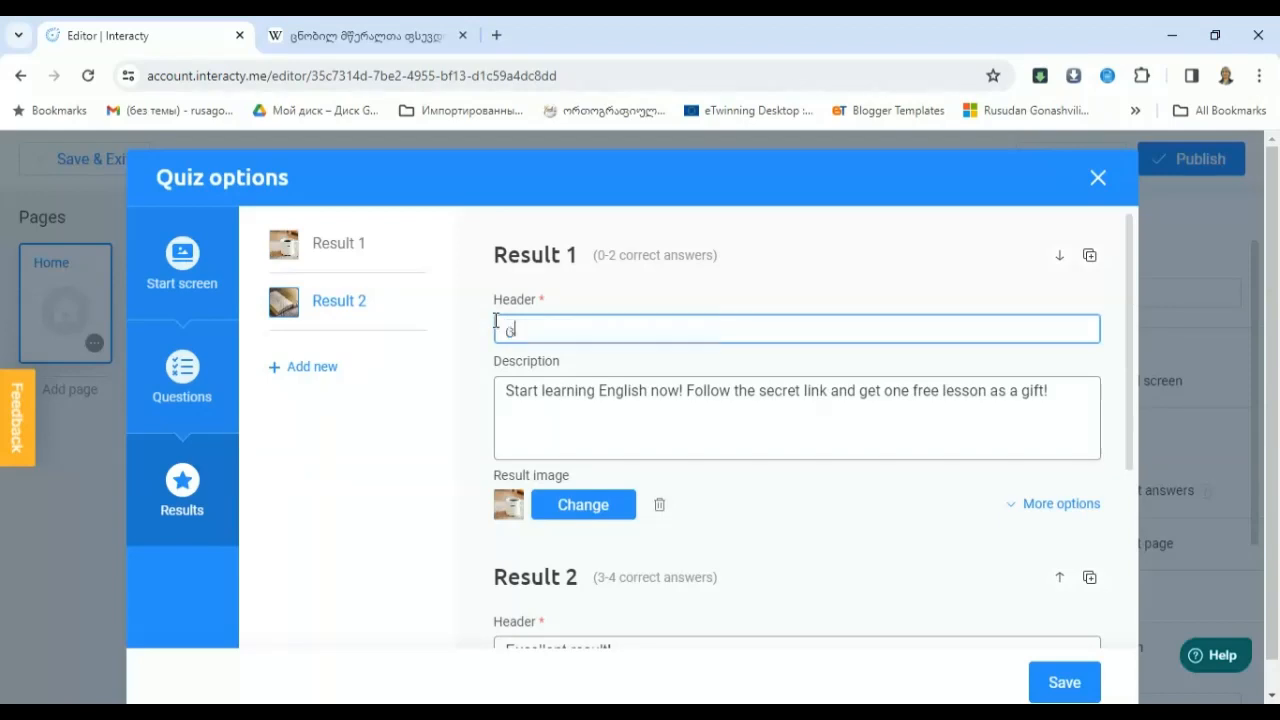
{"action": "type", "text": "უდი არაა, მაგრამ "}
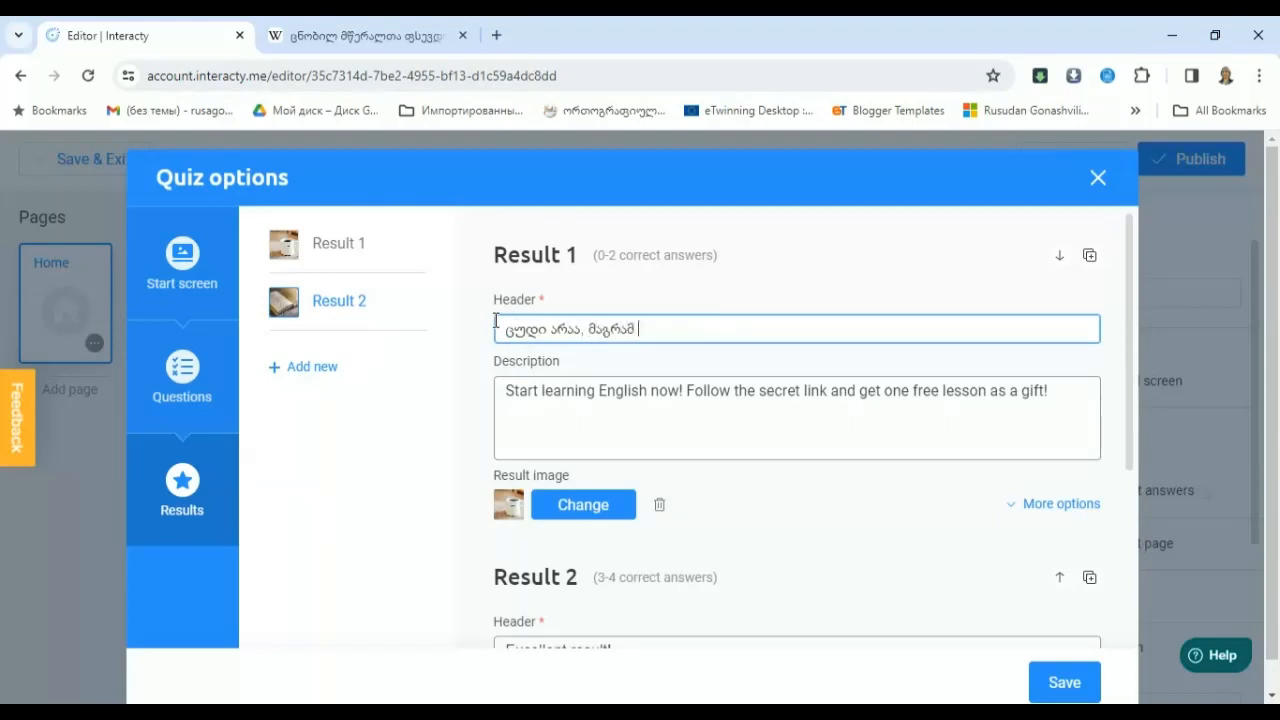
{"action": "type", "text": "უკეთ შეგეძლ"}
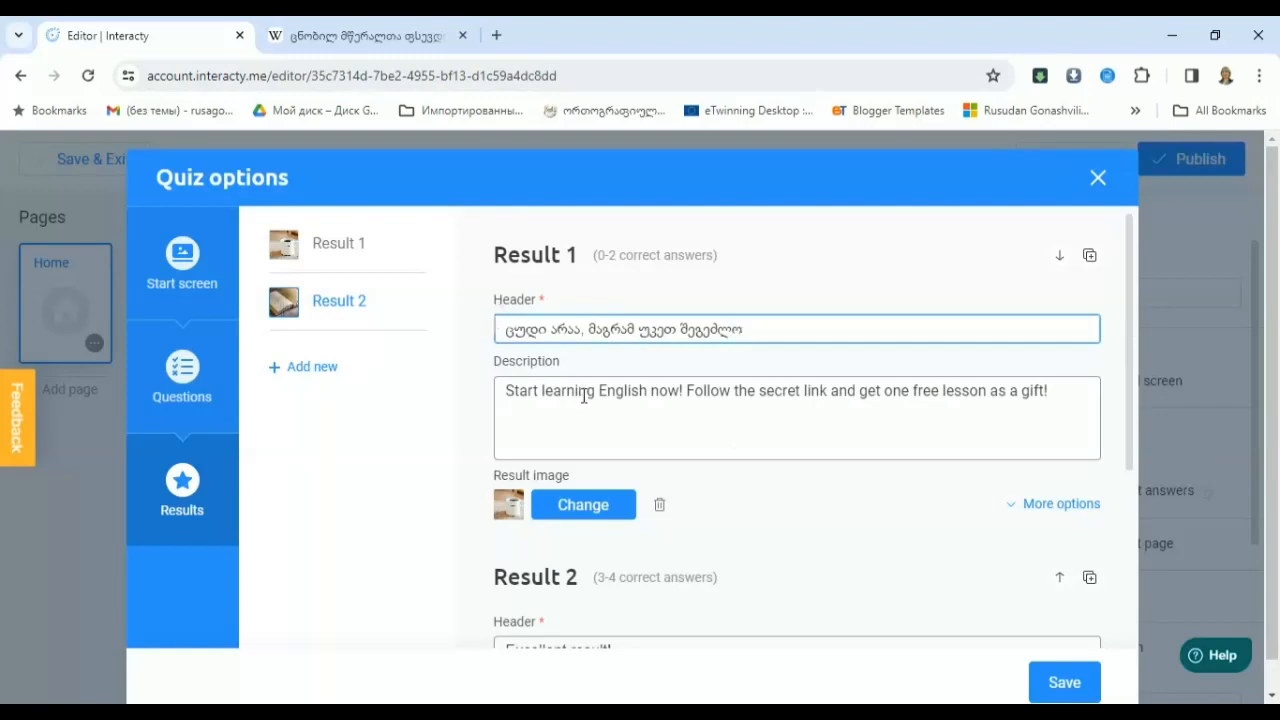
{"action": "type", "text": "ო"}
{"action": "left_click", "coordinate": [721, 395]}
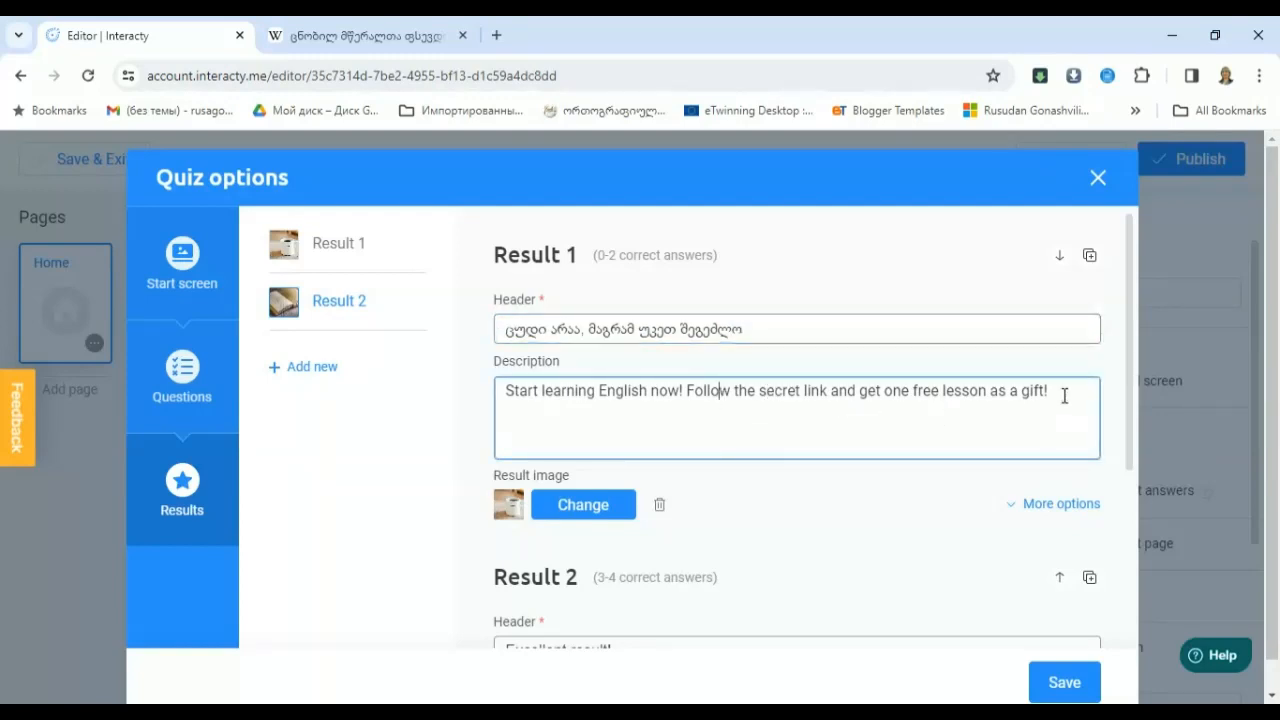
{"action": "left_click_drag", "start_coordinate": [1064, 396], "coordinate": [504, 398]}
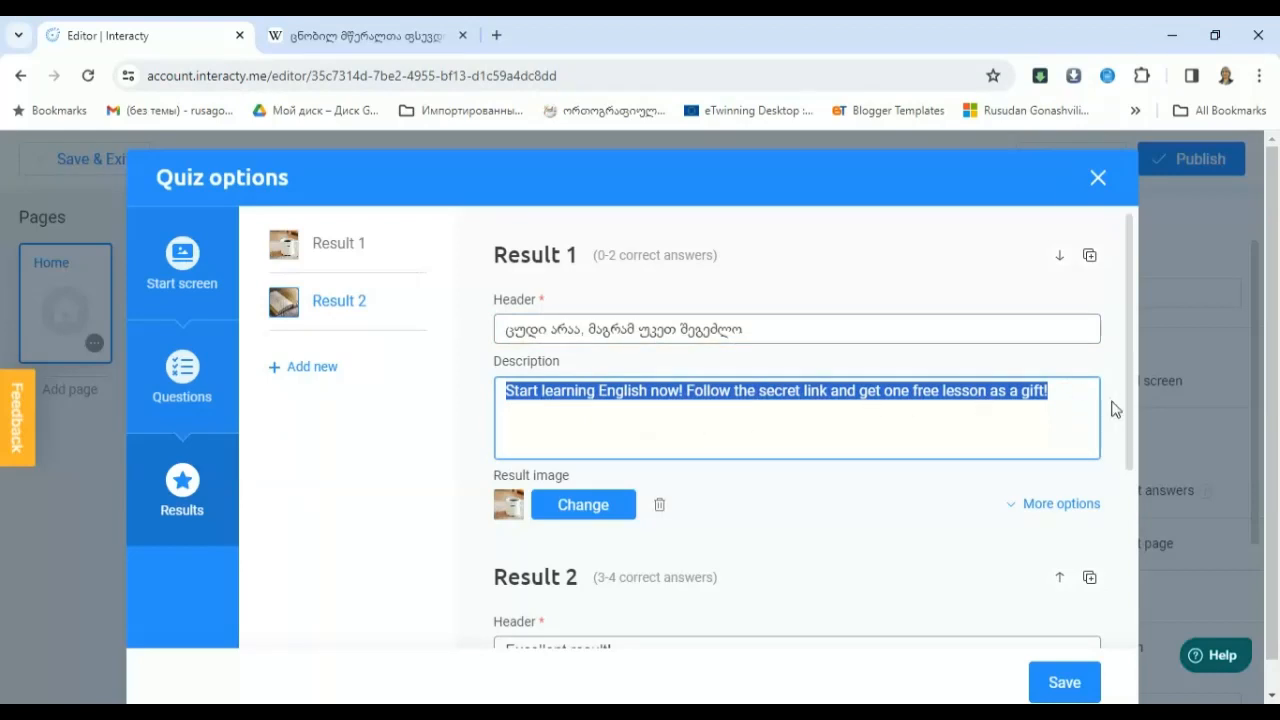
Step: Replace the Result 2 header with "შესანიშნავია" and save the quiz options
{"action": "left_click_drag", "start_coordinate": [1134, 417], "coordinate": [1131, 474]}
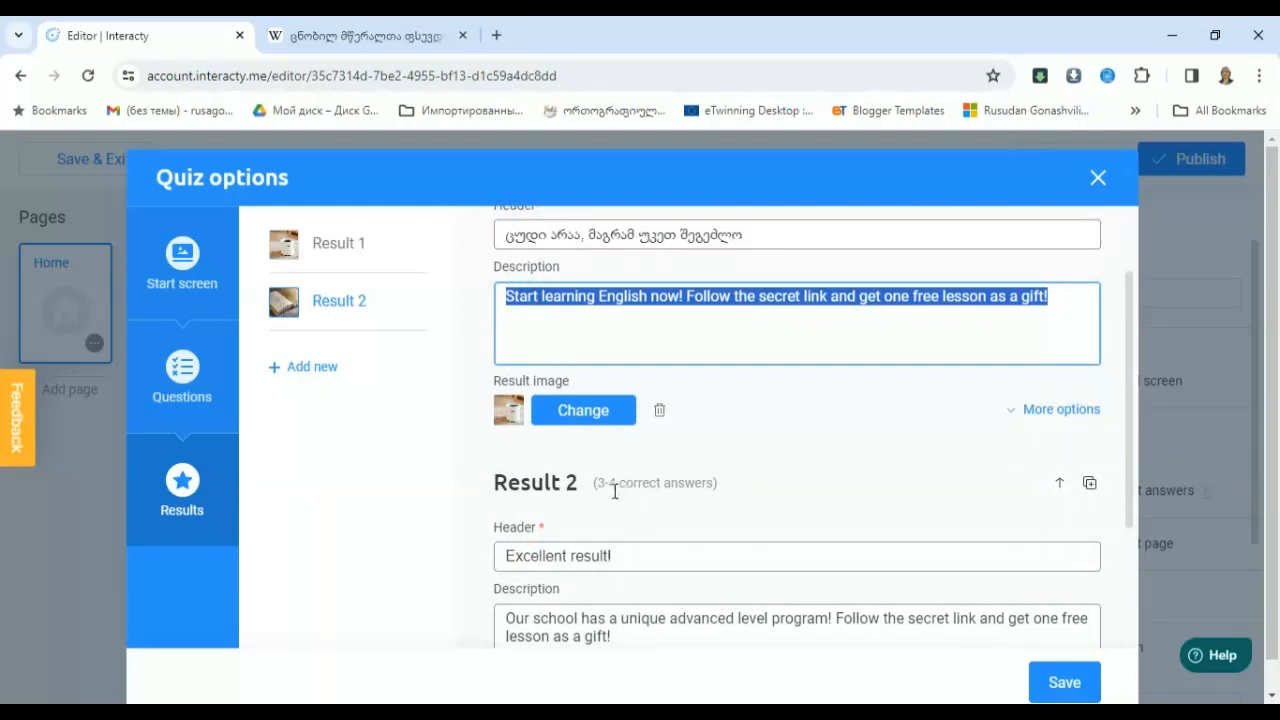
{"action": "left_click_drag", "start_coordinate": [614, 558], "coordinate": [490, 557]}
{"action": "type", "text": "შე"}
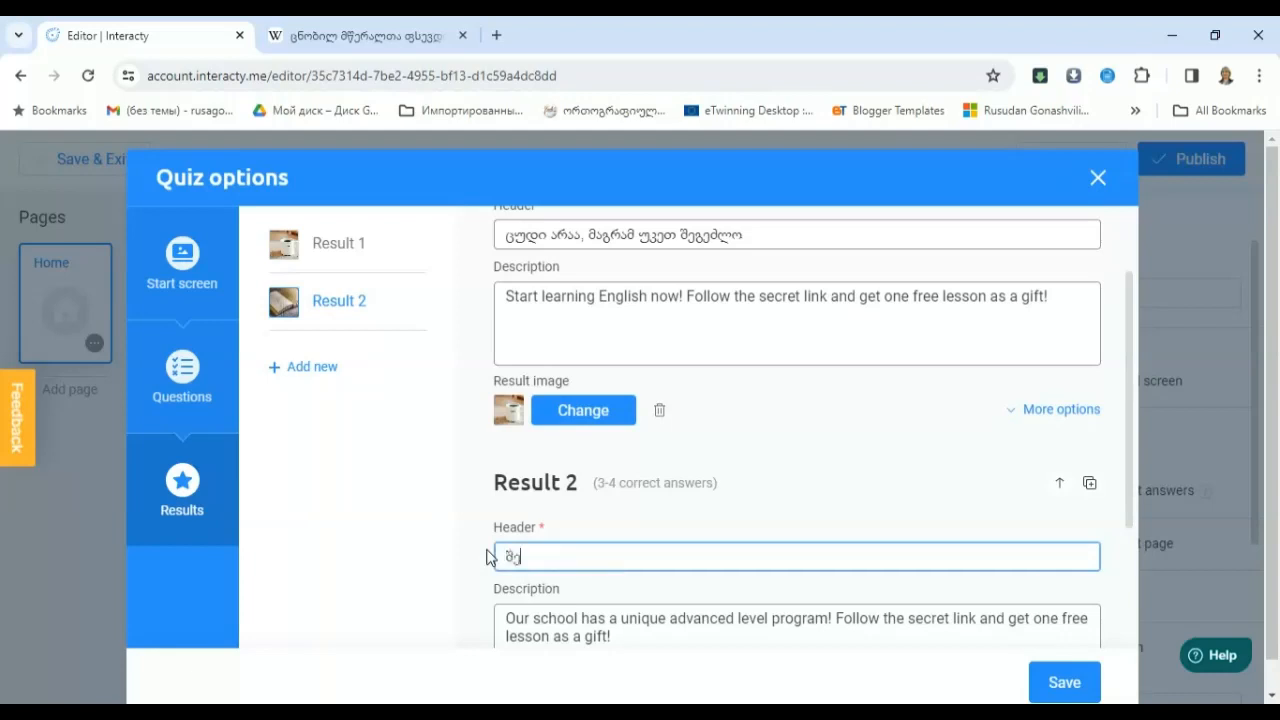
{"action": "type", "text": "სანიშნავია"}
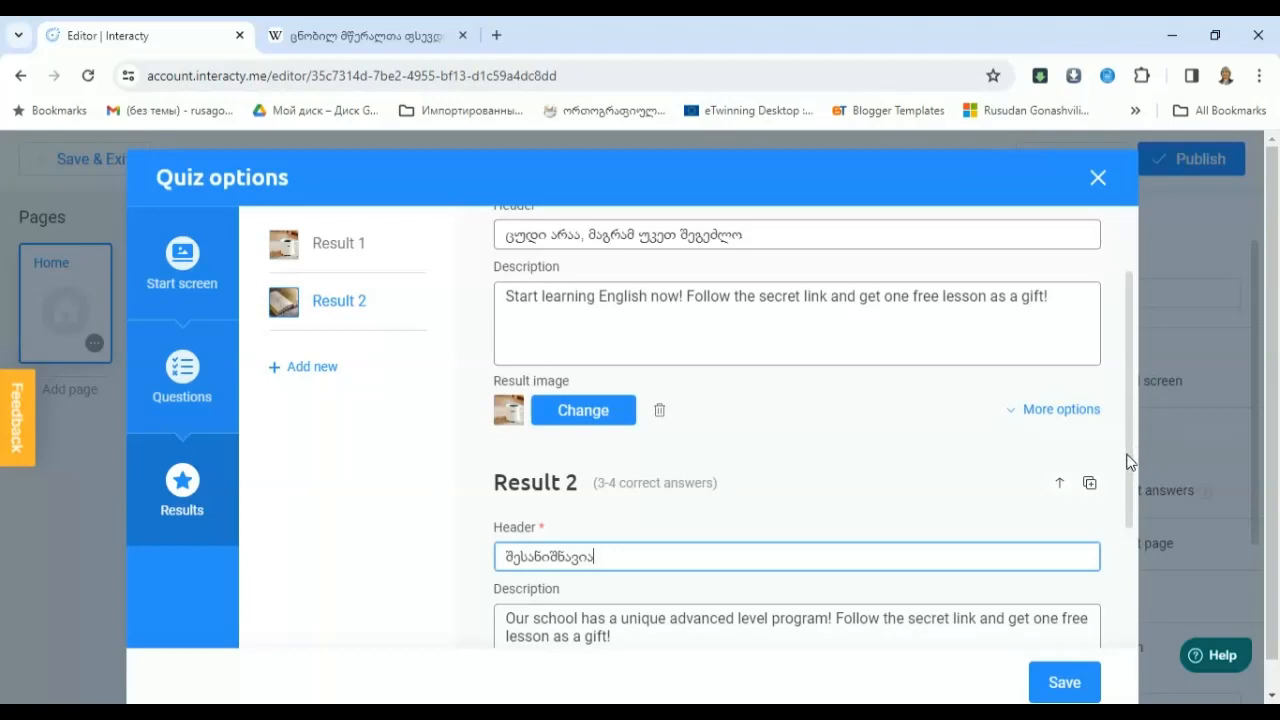
{"action": "left_click_drag", "start_coordinate": [1129, 460], "coordinate": [1127, 588]}
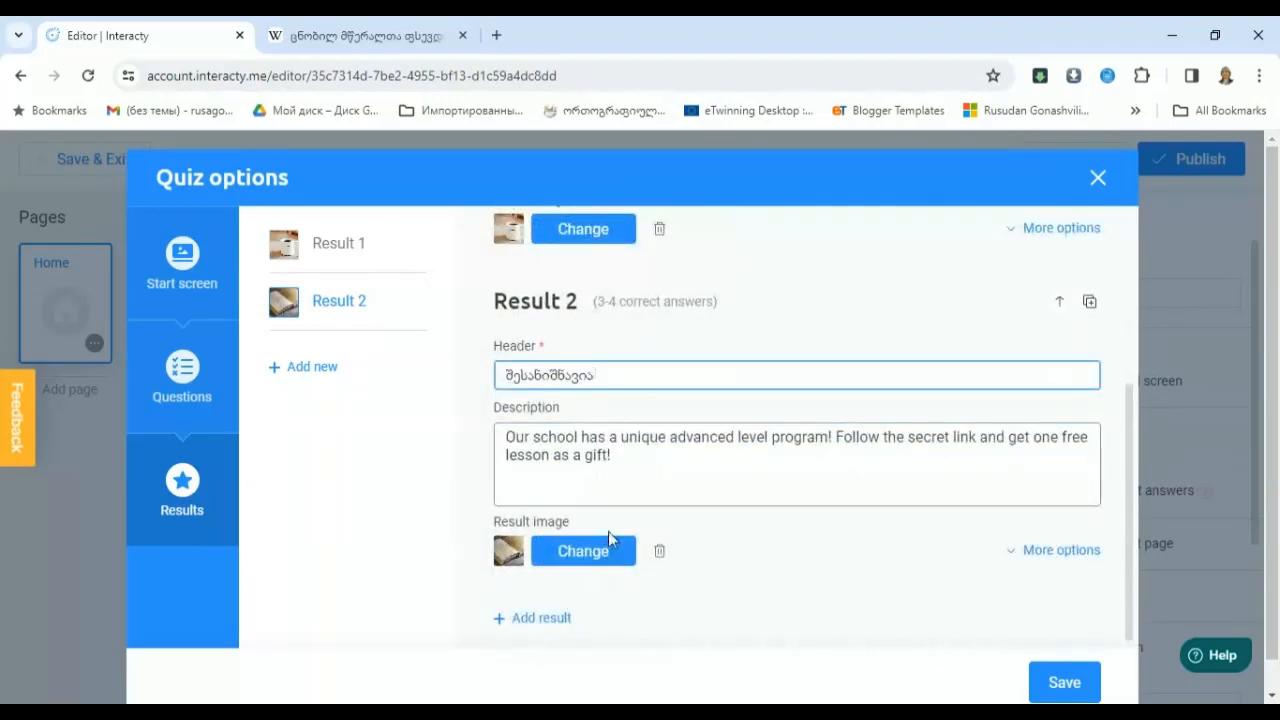
{"action": "left_click", "coordinate": [1066, 684]}
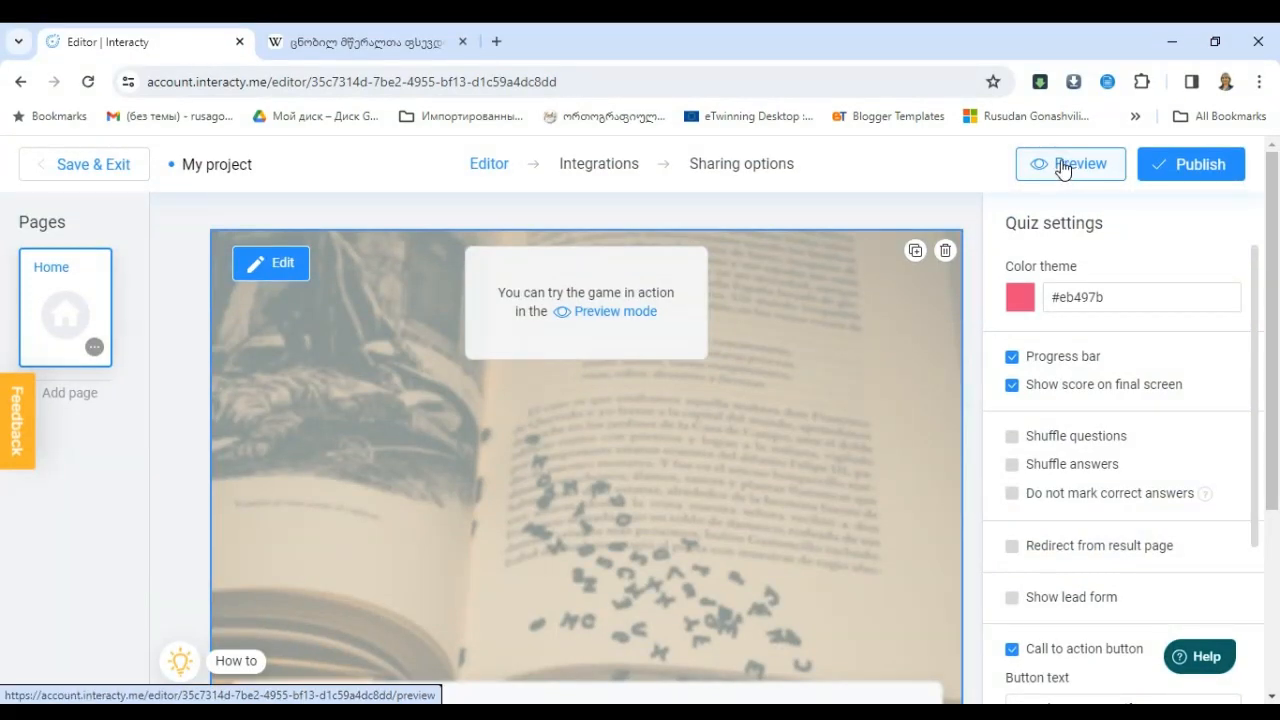
Step: Preview the quiz, start it and answer the first question with "რაზიკაშვილი"
{"action": "left_click", "coordinate": [1065, 165]}
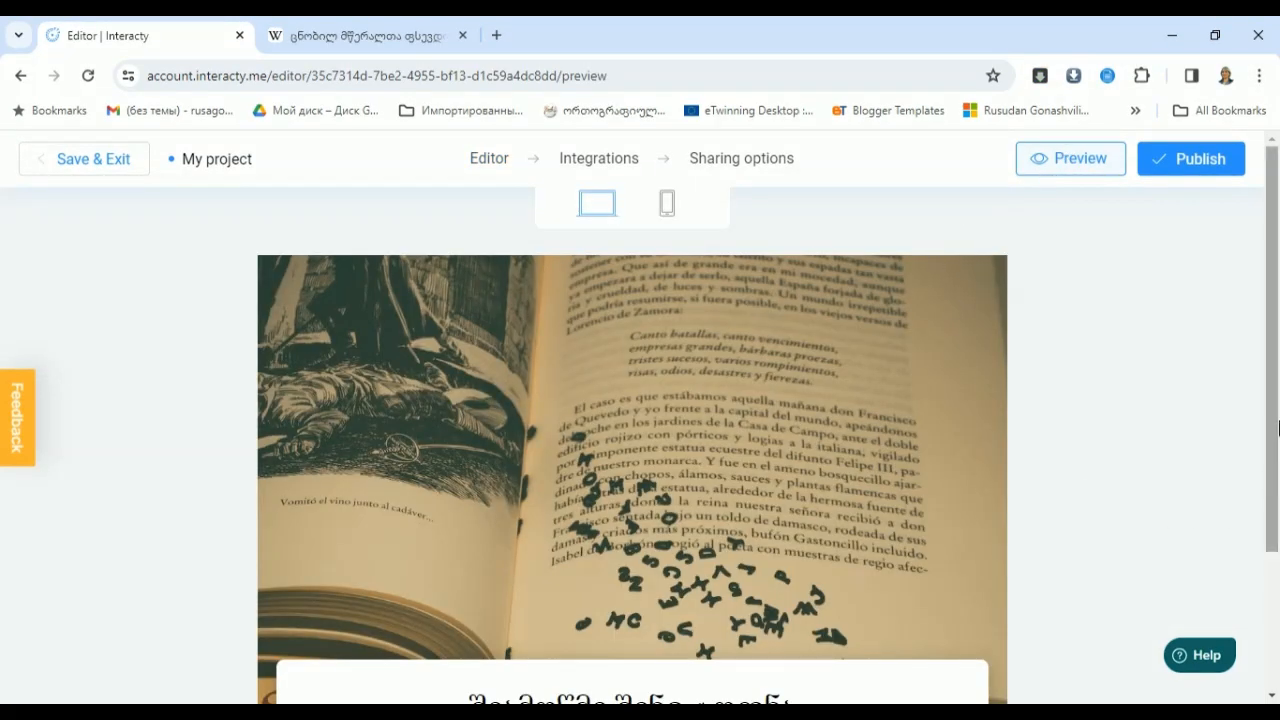
{"action": "left_click_drag", "start_coordinate": [1278, 428], "coordinate": [1263, 597]}
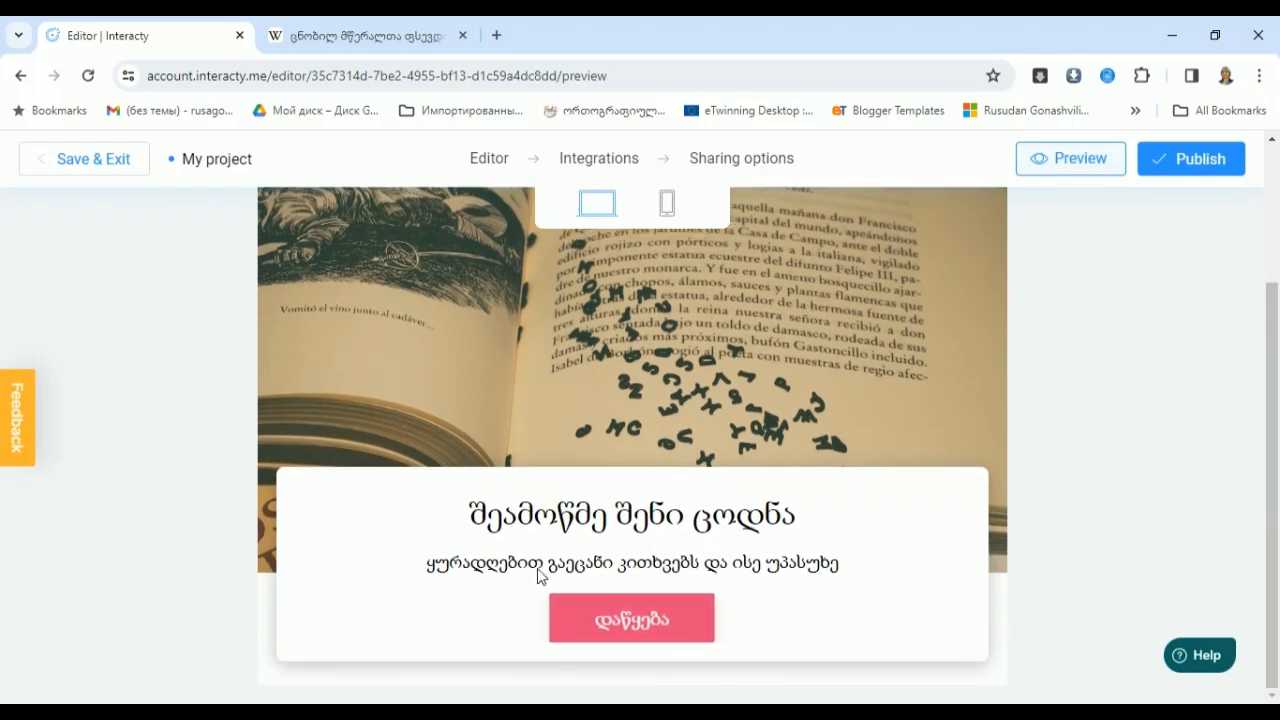
{"action": "left_click", "coordinate": [638, 622]}
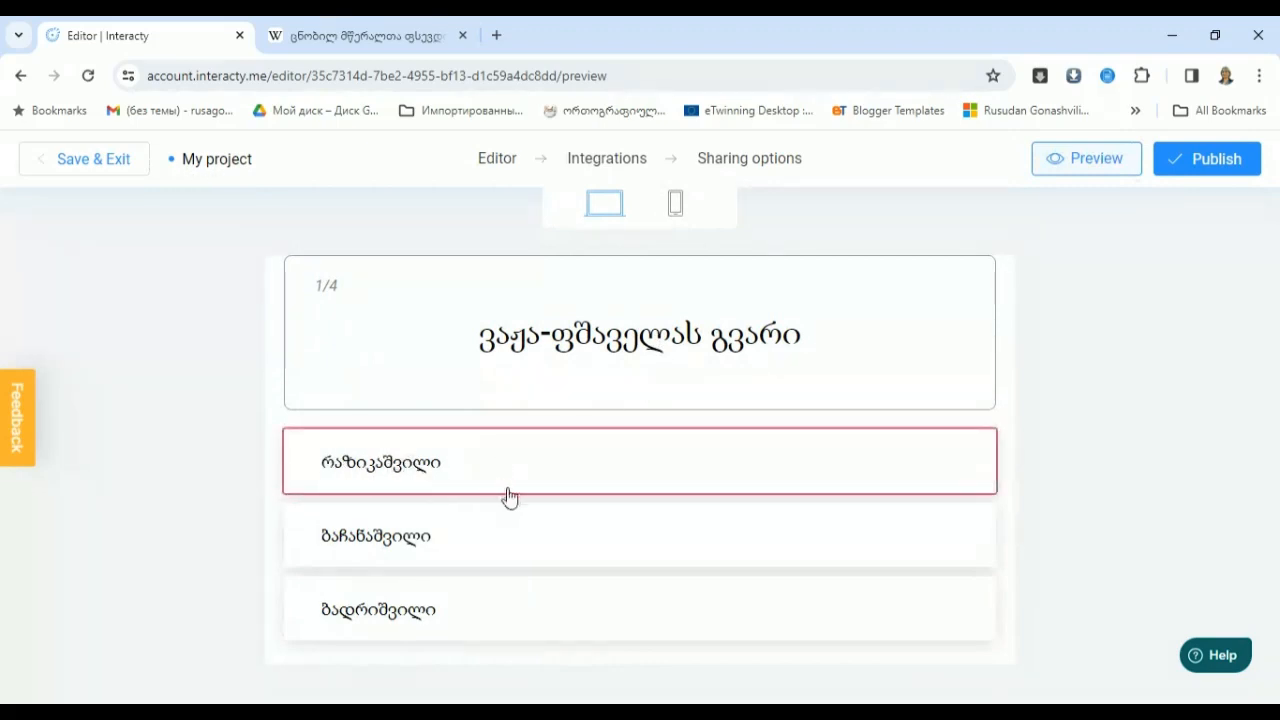
{"action": "left_click", "coordinate": [447, 470]}
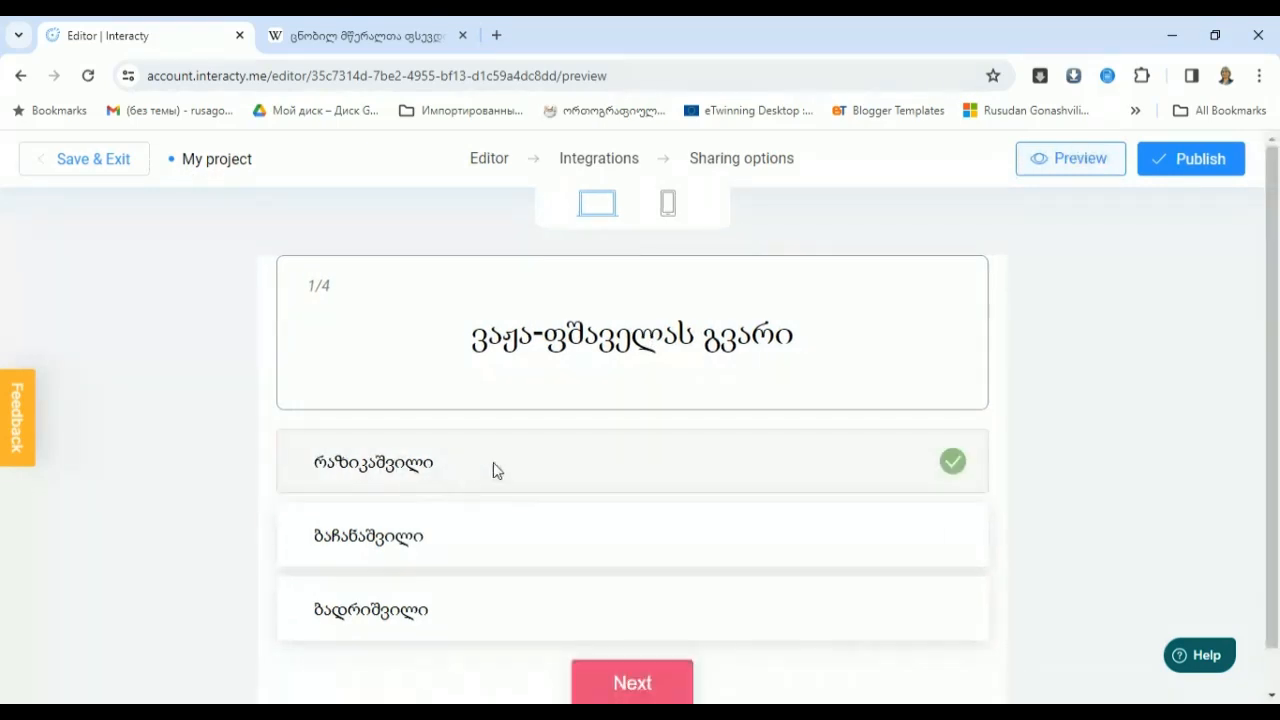
{"action": "left_click", "coordinate": [622, 692]}
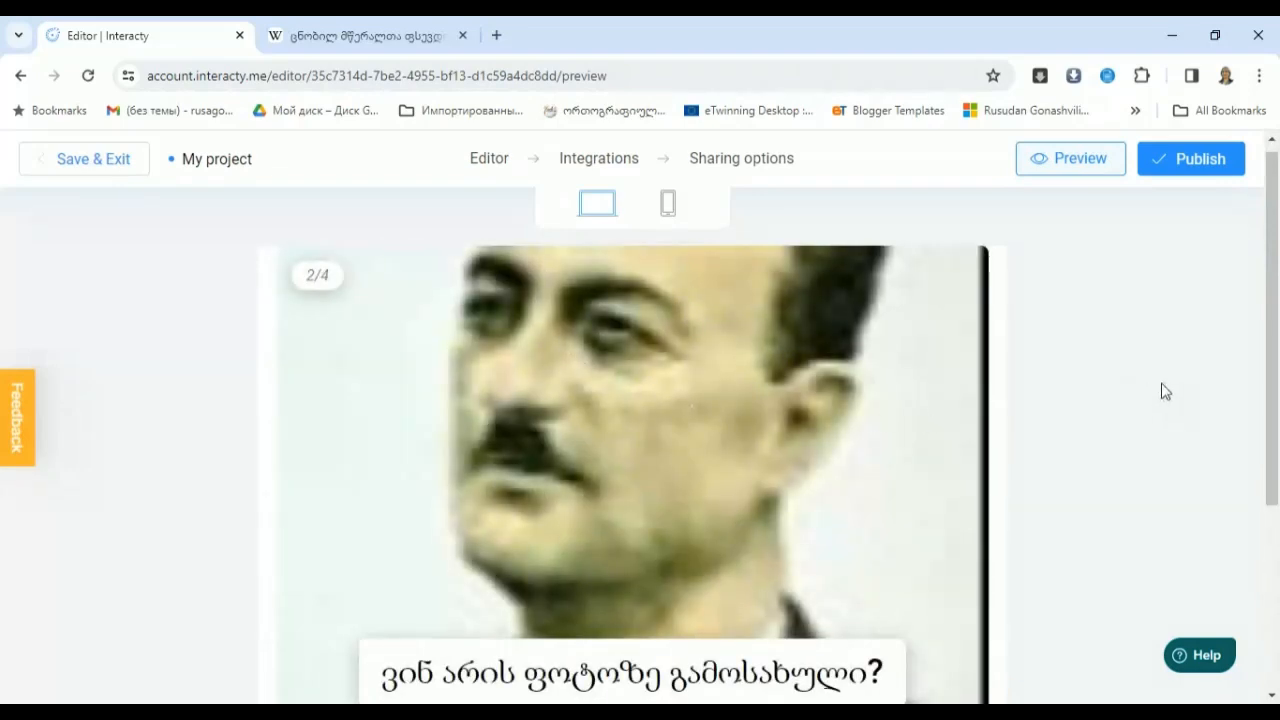
Step: In the preview, answer the second question with "გრიგოლ რობაქიძე" and the third with the middle picture
{"action": "scroll", "coordinate": [640, 500], "scroll_direction": "down", "scroll_amount": 3}
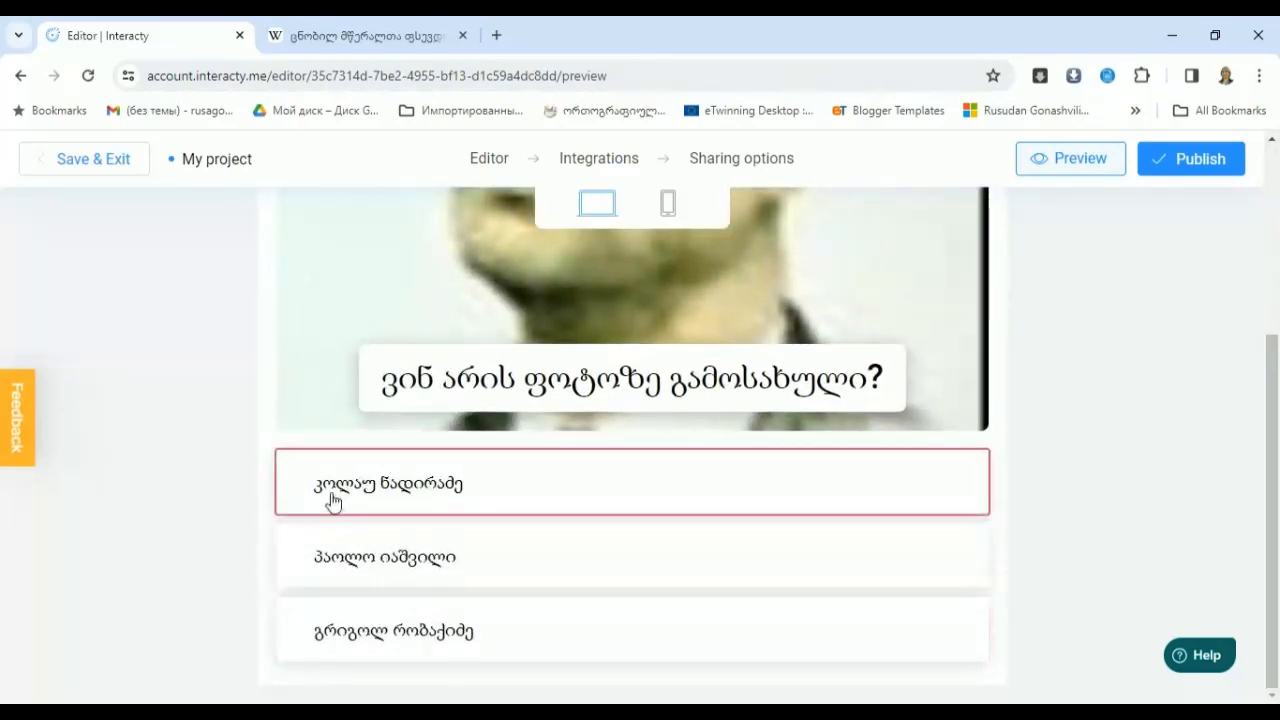
{"action": "left_click", "coordinate": [389, 653]}
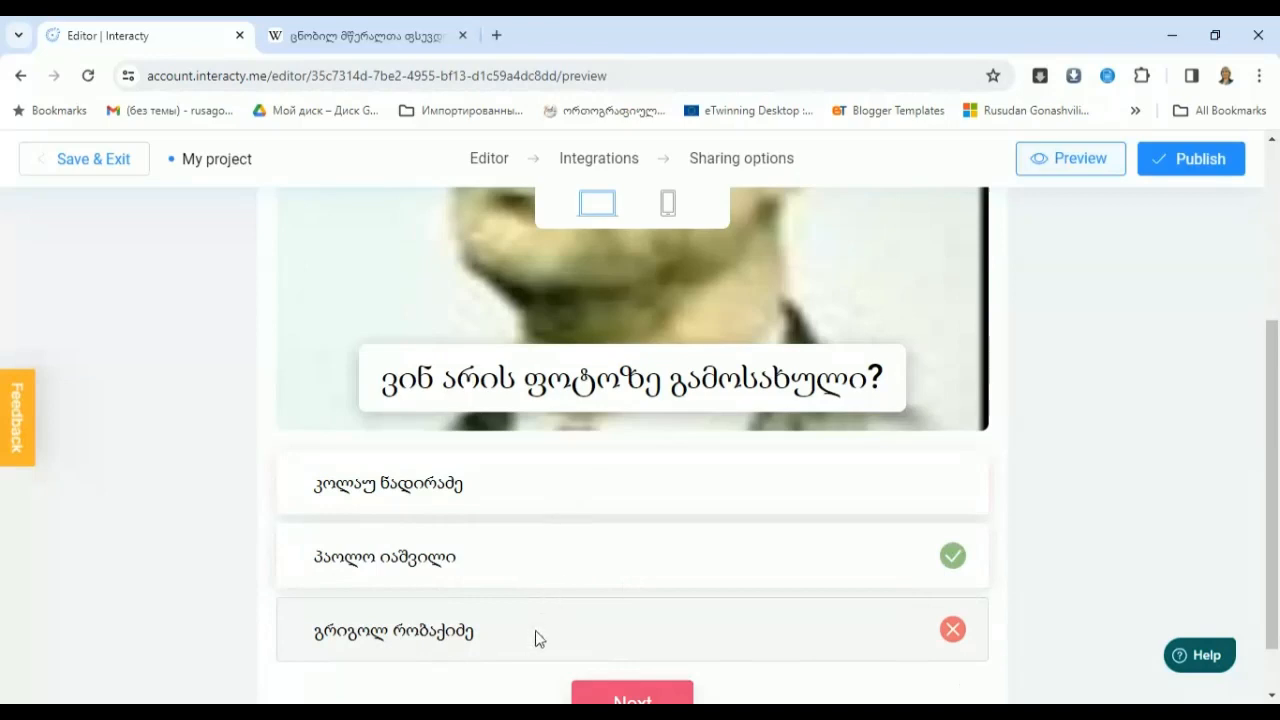
{"action": "left_click", "coordinate": [637, 693]}
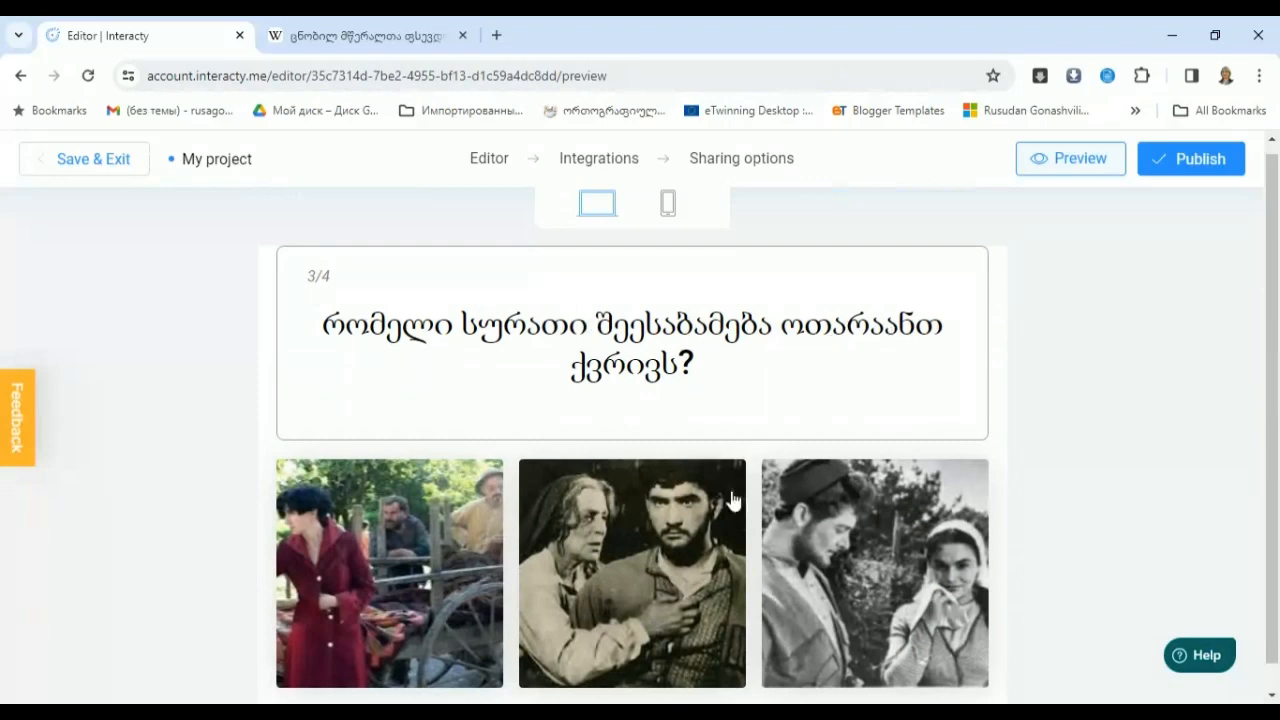
{"action": "left_click", "coordinate": [660, 563]}
{"action": "left_click_drag", "start_coordinate": [1265, 439], "coordinate": [1265, 515]}
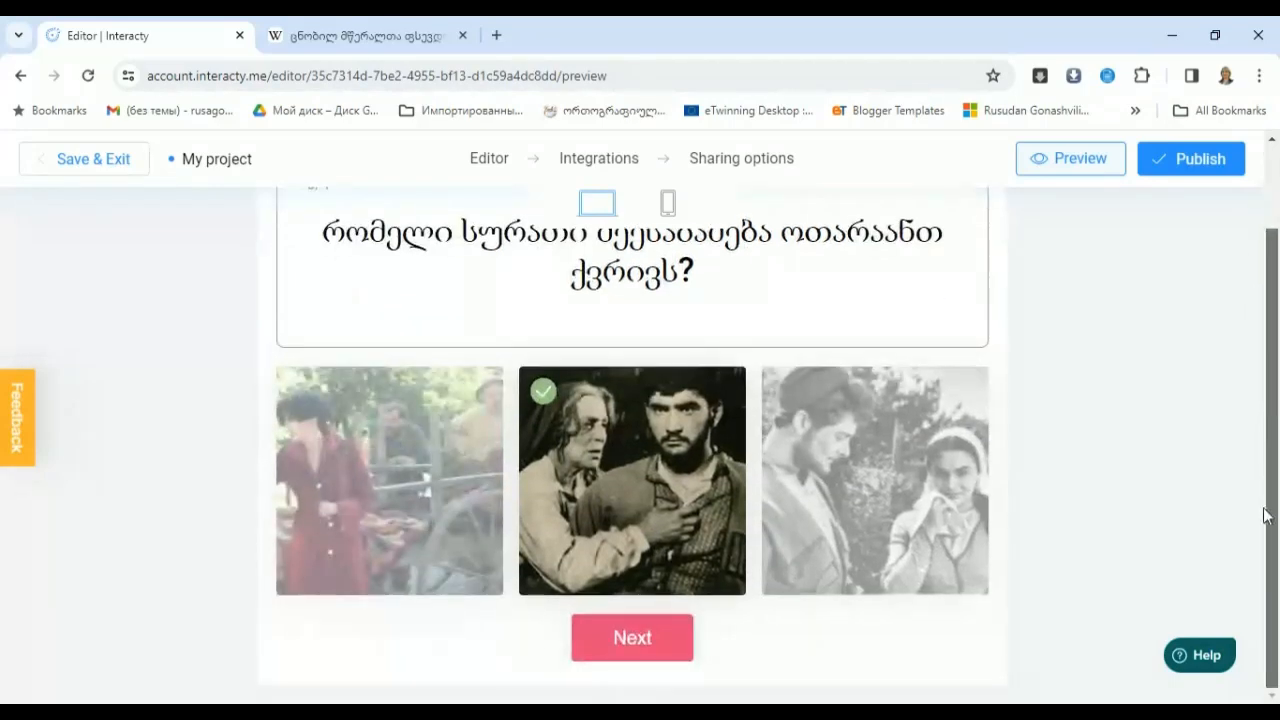
{"action": "left_click", "coordinate": [623, 641]}
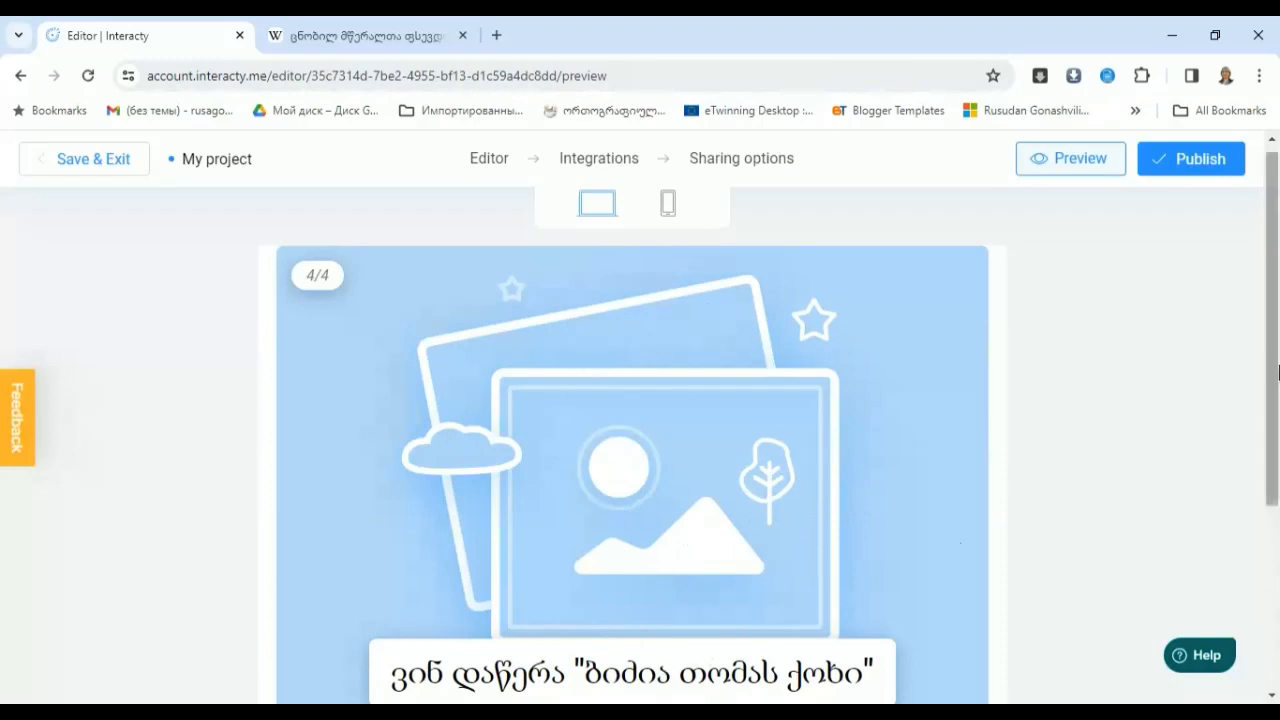
Step: Answer the fourth preview question with "ბიჩერ სტოუ" and view the quiz result
{"action": "left_click_drag", "start_coordinate": [1272, 330], "coordinate": [1258, 575]}
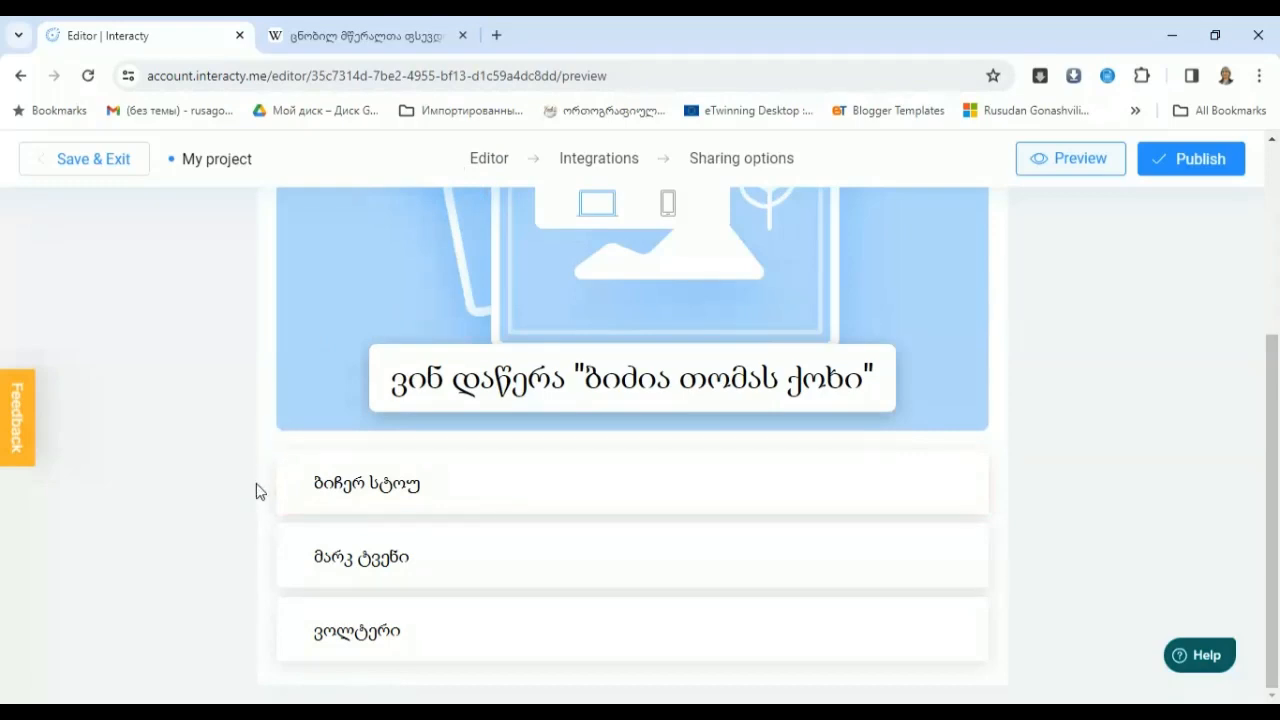
{"action": "left_click", "coordinate": [392, 489]}
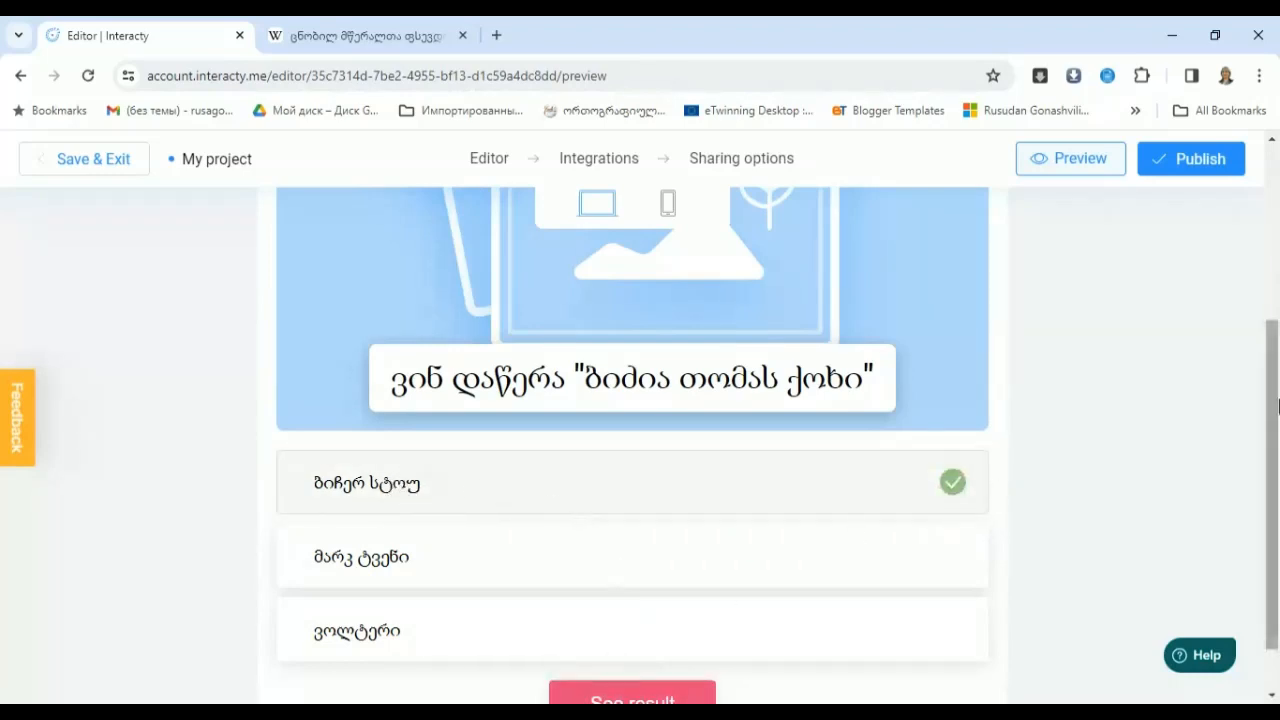
{"action": "scroll", "coordinate": [1277, 405], "scroll_direction": "down", "scroll_amount": 2}
{"action": "left_click", "coordinate": [630, 638]}
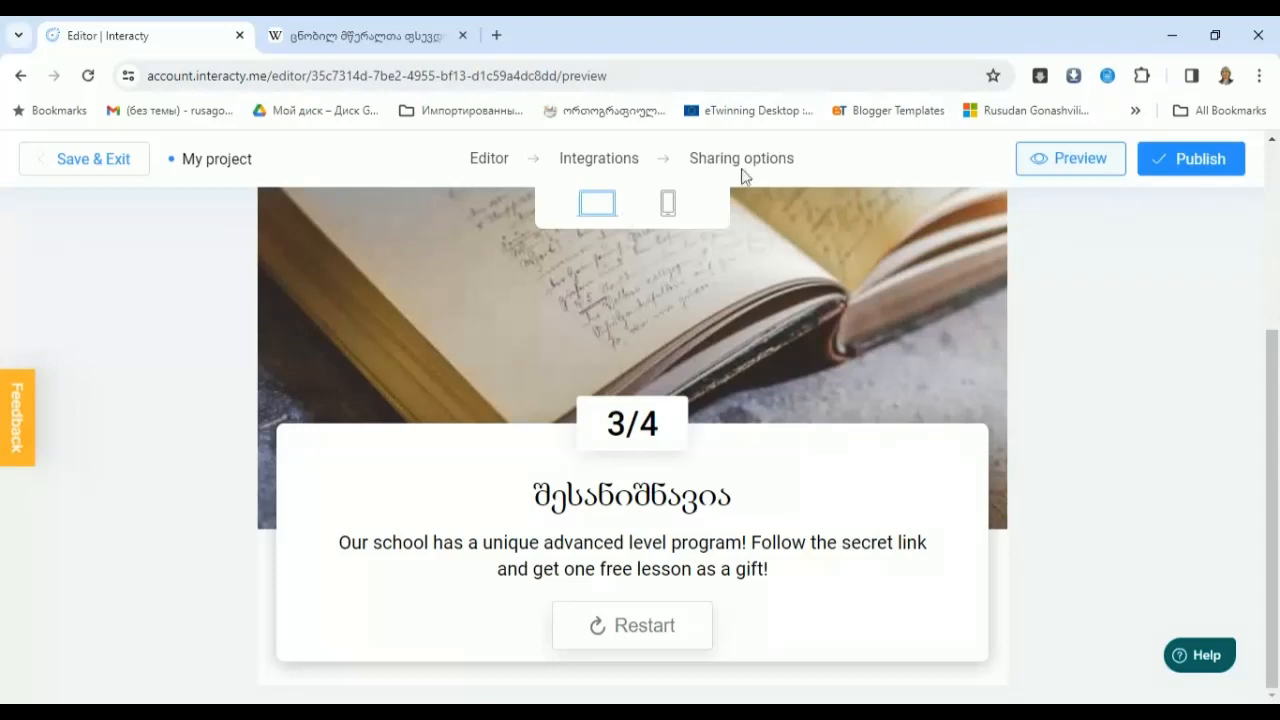
Step: Publish the quiz project and look through its sharing options
{"action": "left_click", "coordinate": [1211, 162]}
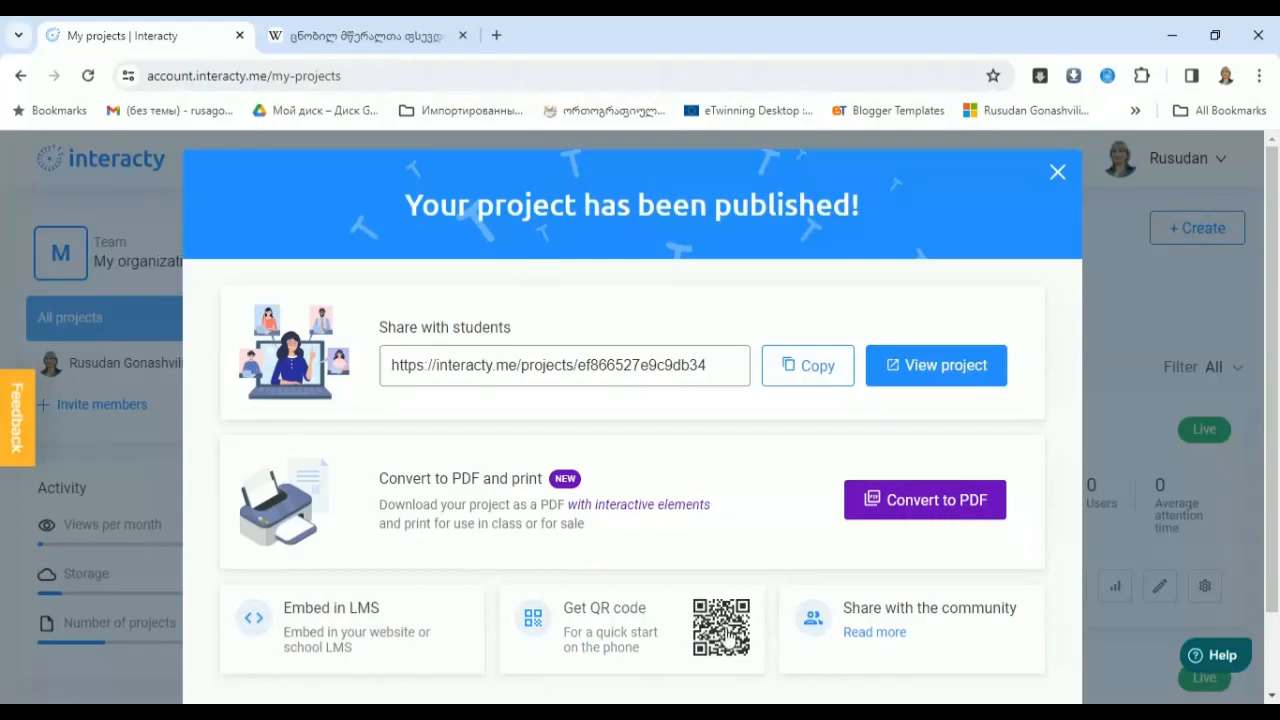
{"action": "scroll", "coordinate": [1277, 390], "scroll_direction": "down", "scroll_amount": 1}
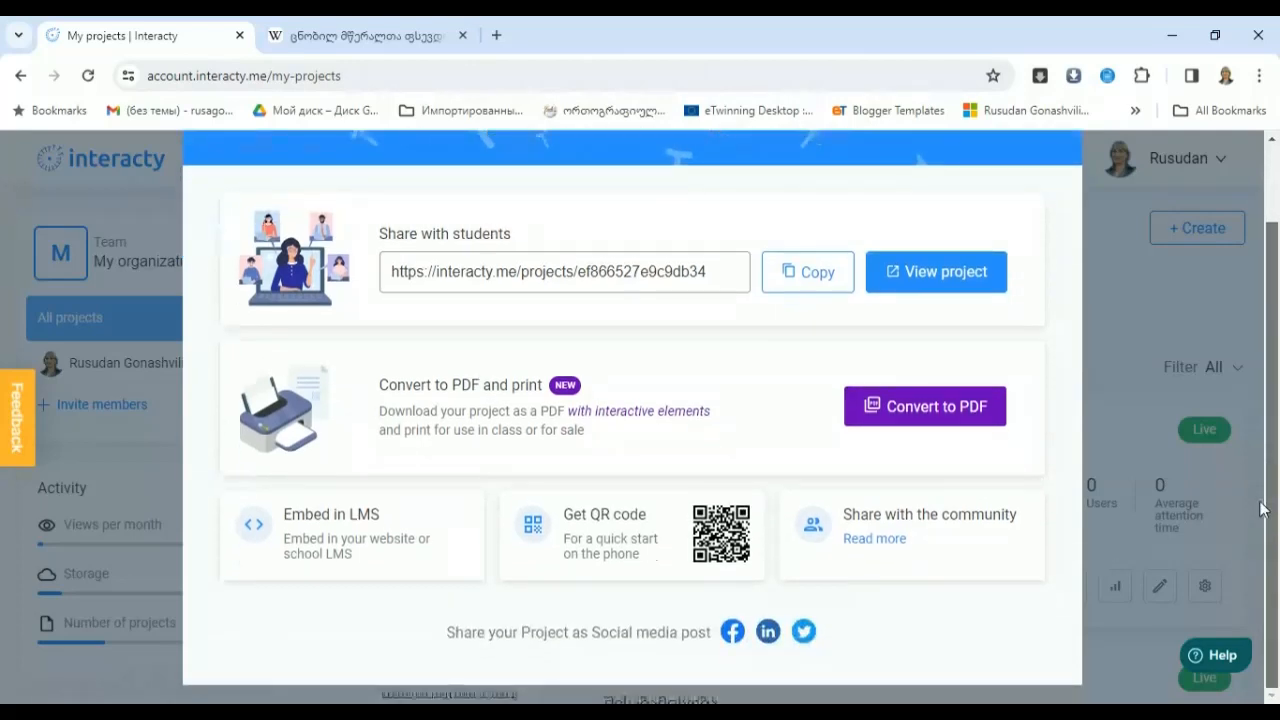